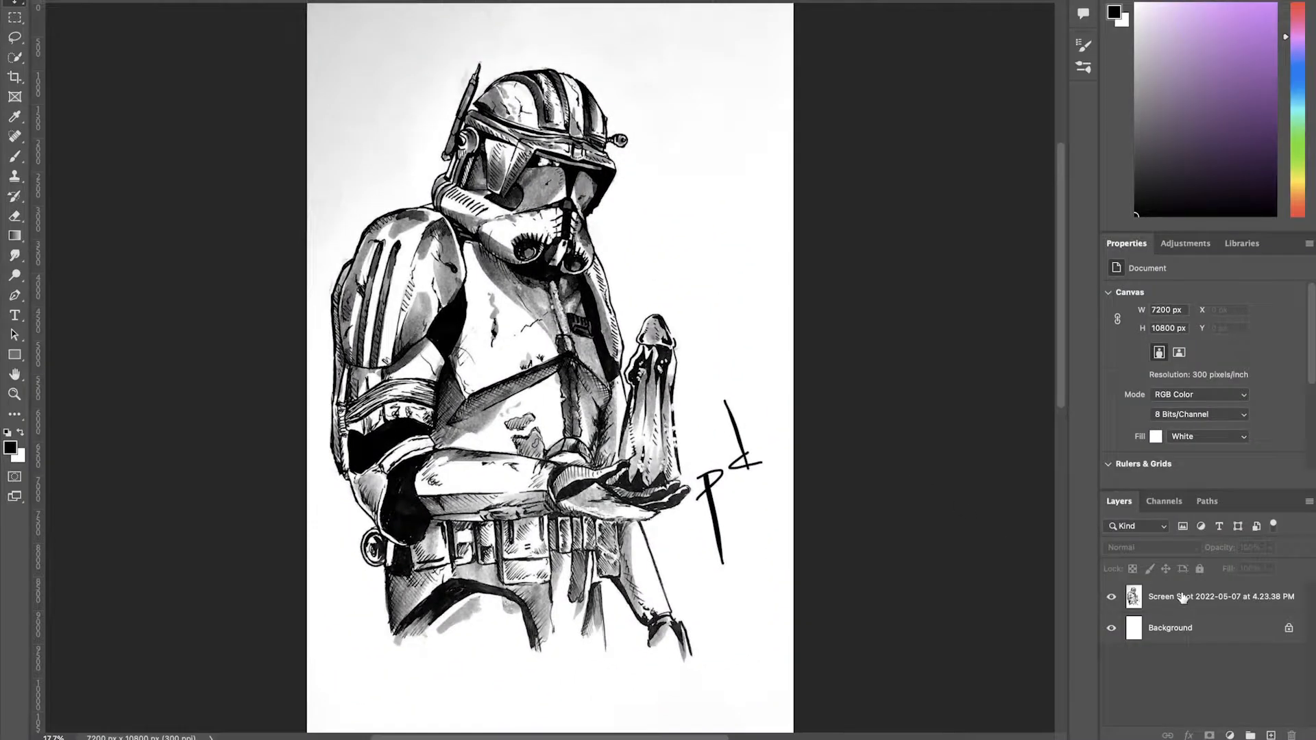
- Add a Levels adjustment clipped to the trooper drawing and lower its white output level to darken the image
click(1182, 597)
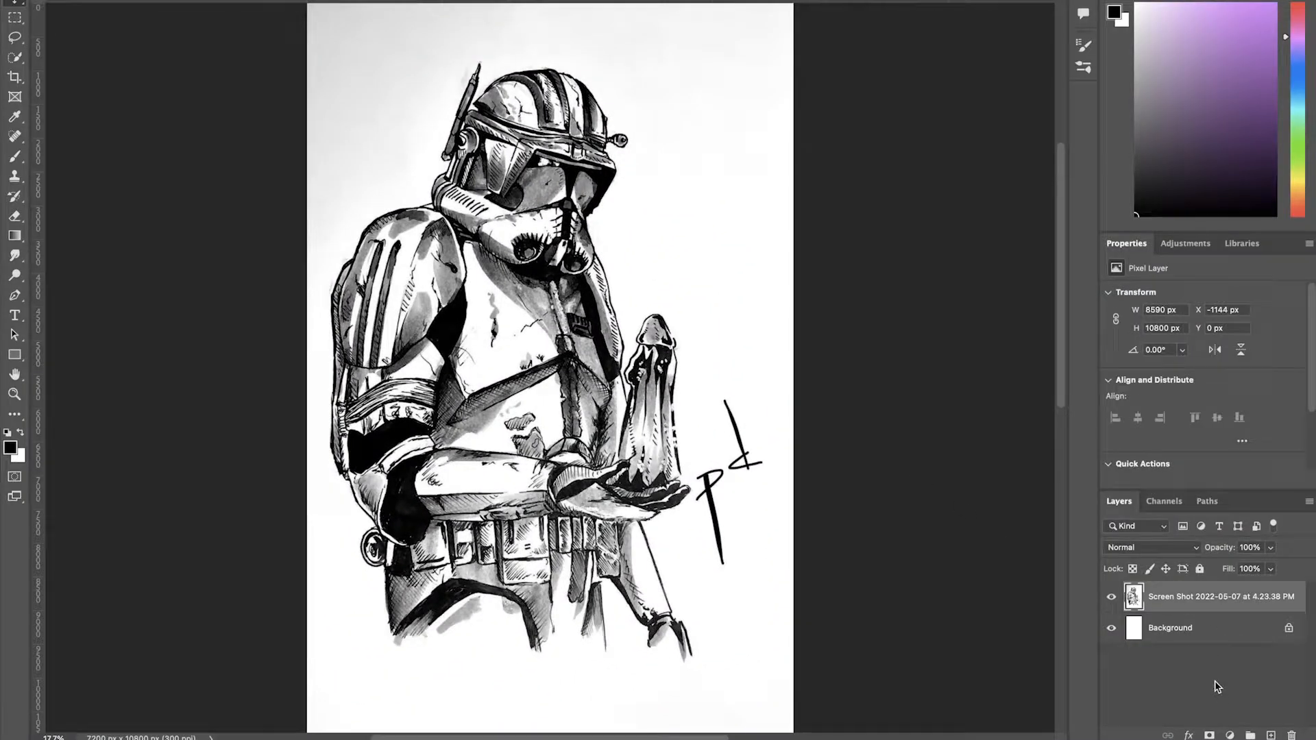
click(1231, 736)
click(1236, 464)
click(1202, 479)
drag(1296, 449, 1199, 451)
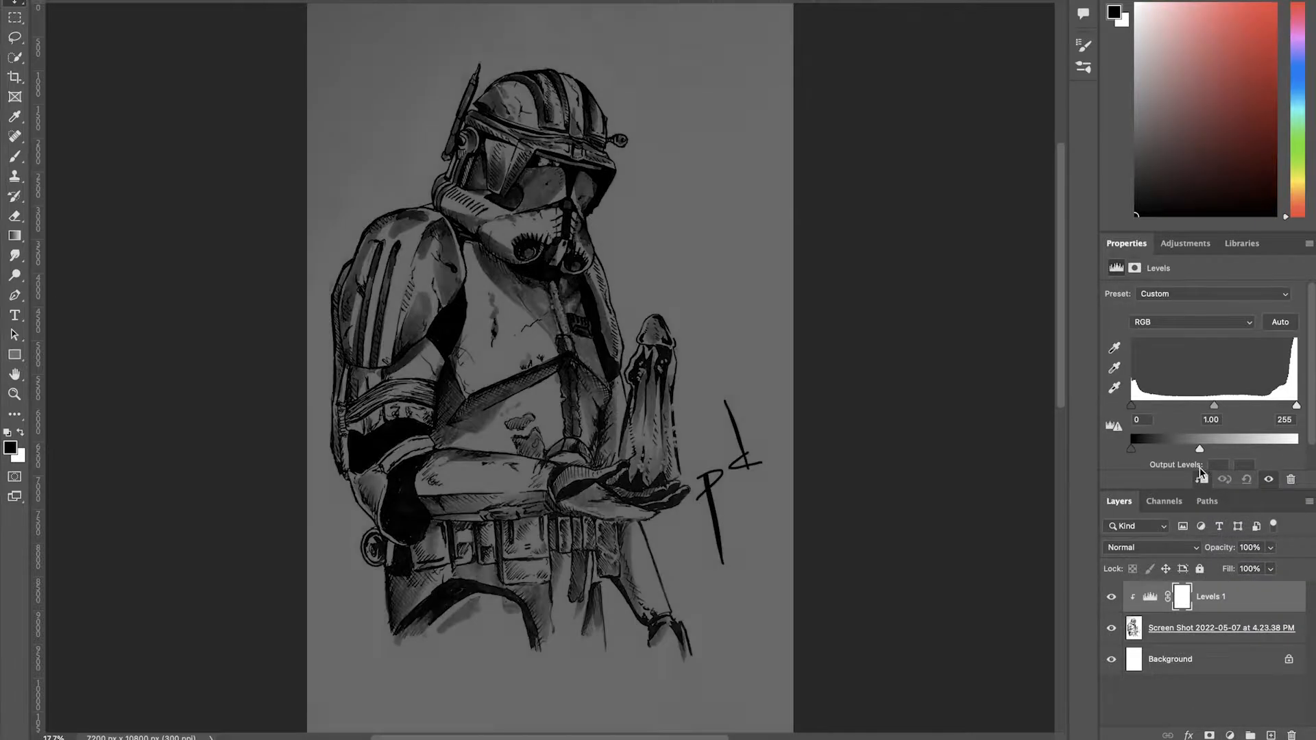
drag(1213, 406, 1277, 450)
mouse_move(1225, 406)
mouse_down()
mouse_move(1265, 415)
mouse_move(1214, 411)
mouse_up()
drag(1278, 450, 1199, 458)
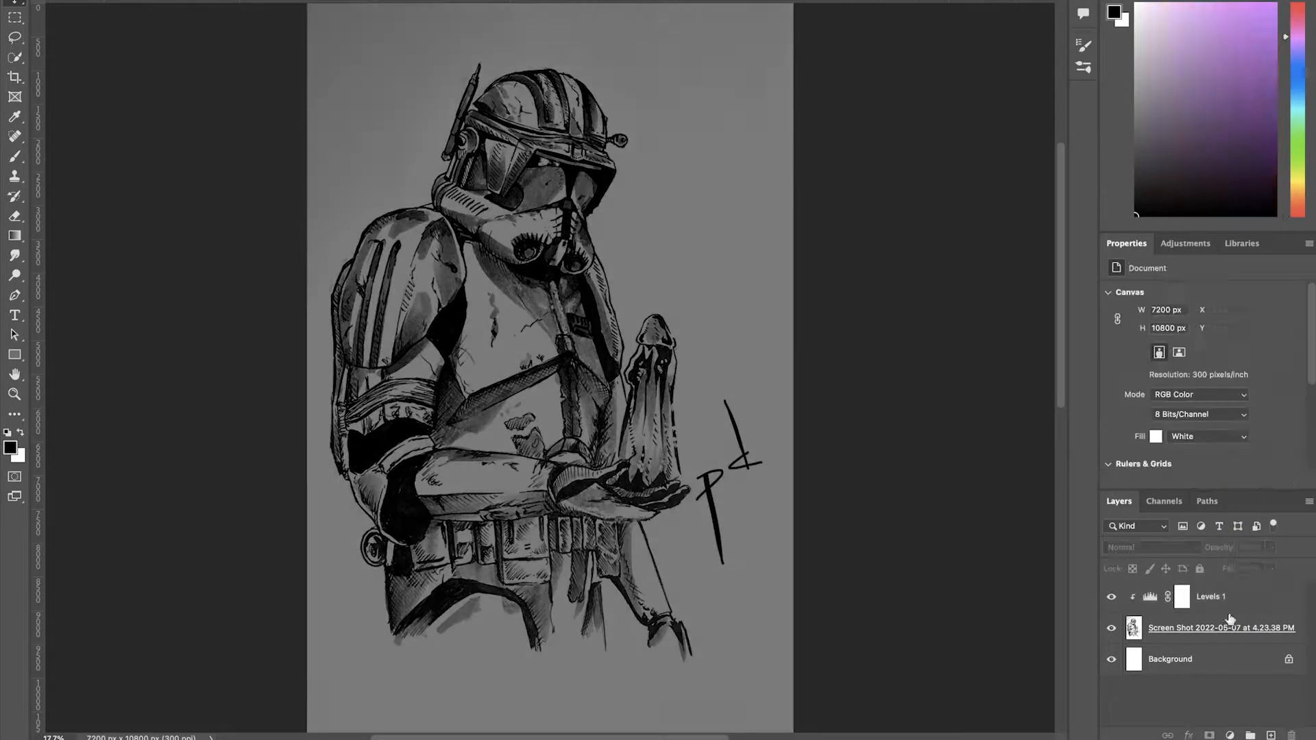
- Add a black-to-transparent Gradient Fill layer above the Levels adjustment
click(1232, 735)
click(1235, 406)
double_click(651, 300)
text(09)
drag(620, 351, 647, 358)
text(0)
click(749, 250)
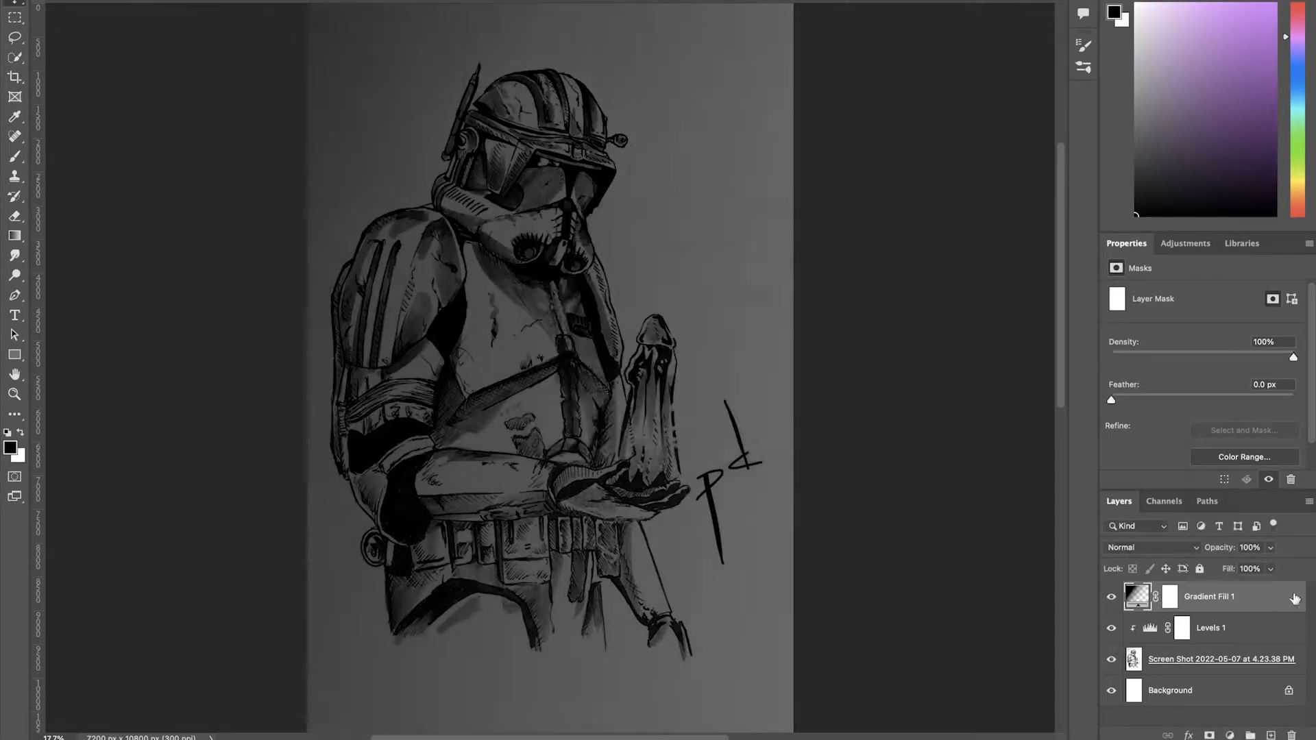
- Lower the underlying layer's white Blend If limit for the gradient fill
double_click(1291, 598)
drag(942, 502, 737, 512)
click(1075, 229)
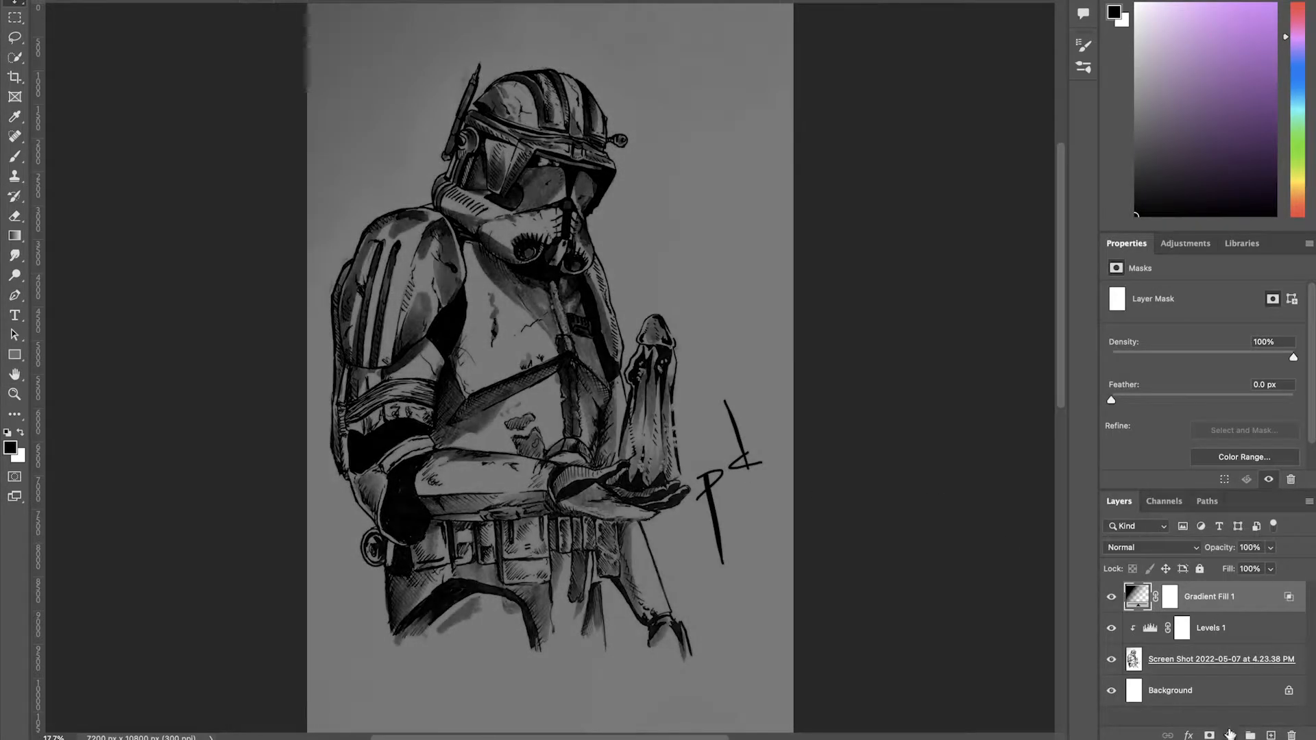
- Add a turquoise Solid Color fill layer above the gradient and invert its mask to hide the color
click(1230, 735)
click(1236, 390)
click(1085, 507)
click(948, 427)
click(1217, 403)
click(1169, 596)
key(super+i)
- Reveal the turquoise fill along the left edge of the small robed figure with a hard round brush
key(b)
scroll(583, 472, up, 3)
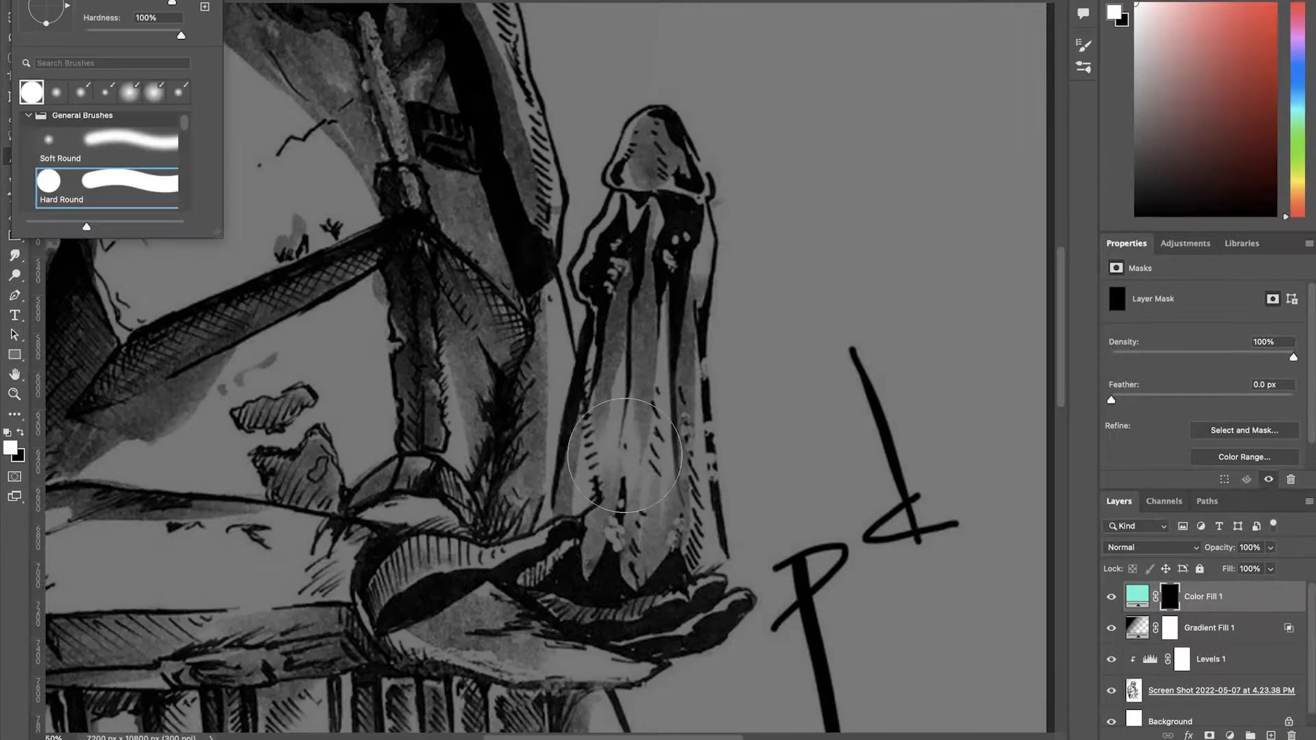
key(x)
drag(584, 579, 613, 517)
drag(579, 411, 567, 493)
super+click(571, 511)
- Raise the underlying layer's black Blend If limit for the turquoise fill so the dark ink lines show through
double_click(1267, 598)
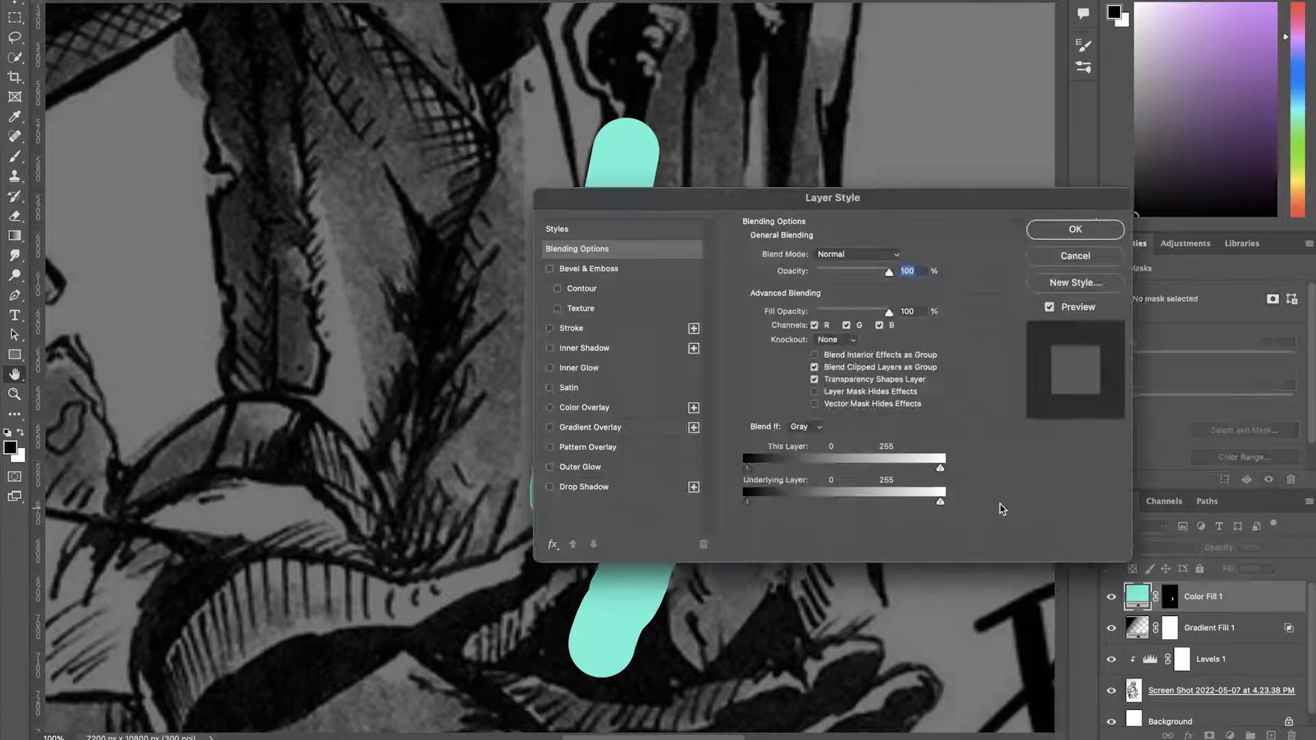
drag(825, 198, 1114, 33)
drag(1043, 337, 1123, 338)
mouse_move(1066, 338)
mouse_down()
mouse_move(1077, 338)
mouse_move(1060, 338)
mouse_up()
key(Return)
- Paint on the turquoise fill's mask to color the small figure's lower robe and its right edge
click(1168, 596)
drag(637, 301, 592, 473)
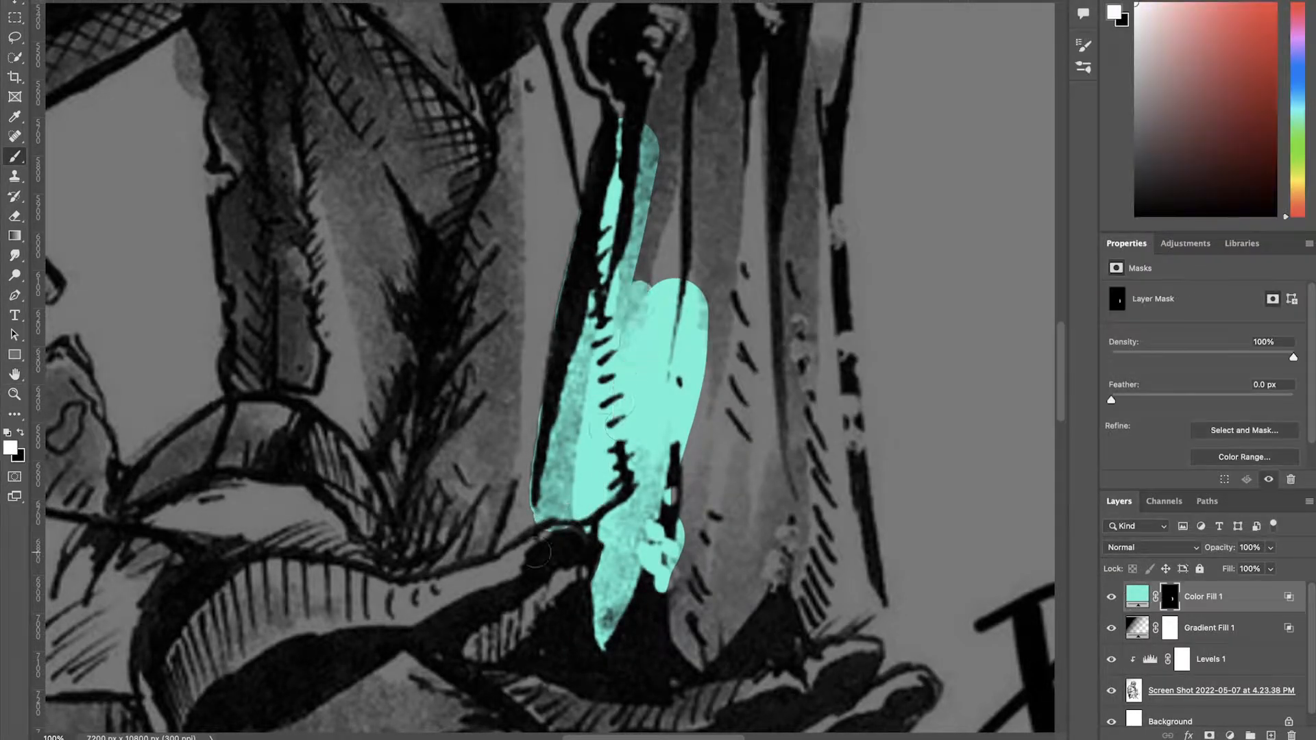
drag(714, 394, 700, 613)
scroll(702, 582, down, 3)
drag(719, 490, 850, 475)
drag(840, 256, 822, 61)
- Paint on the turquoise fill's mask to color the small figure's upper right edge, hood and left sleeve
scroll(871, 333, up, 3)
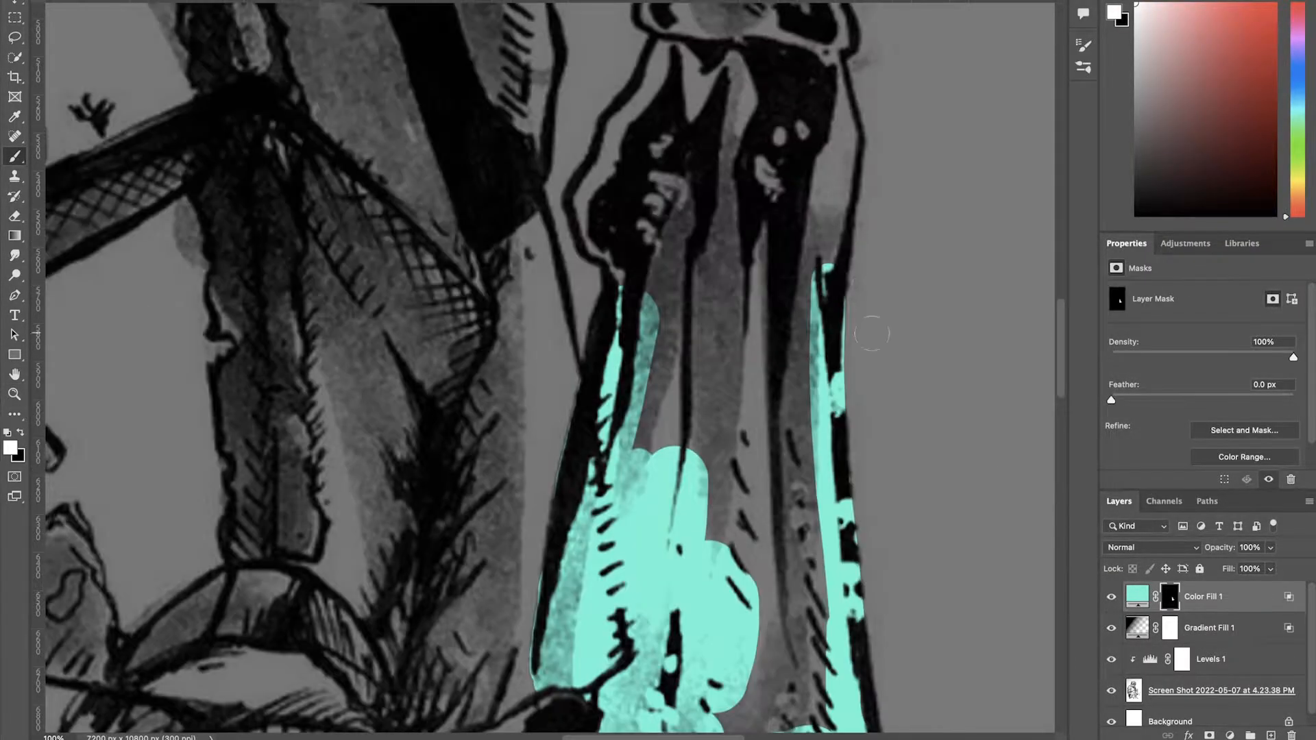
drag(830, 240, 819, 48)
scroll(810, 158, up, 2)
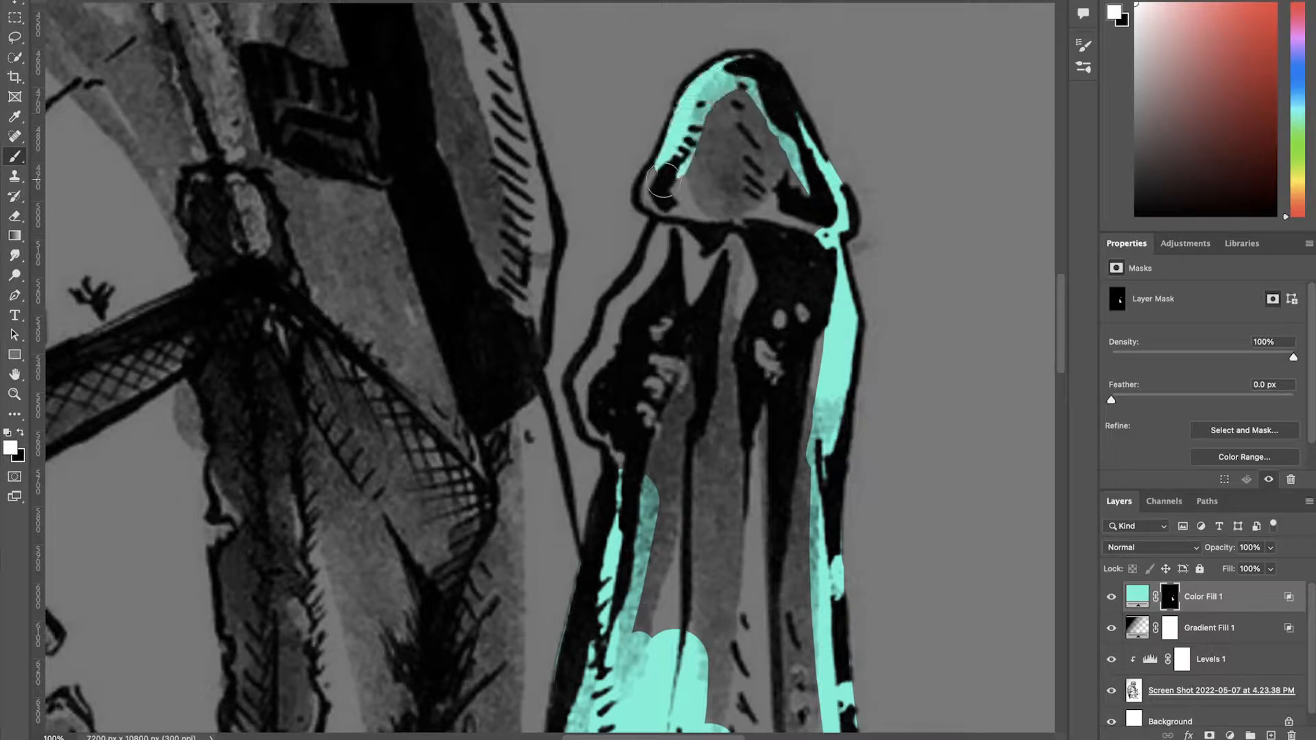
drag(581, 382, 617, 458)
- Fill the remaining uncolored folds in the middle of the small figure's robe with turquoise
scroll(685, 275, down, 1)
drag(734, 205, 699, 347)
scroll(699, 346, down, 4)
drag(774, 131, 788, 549)
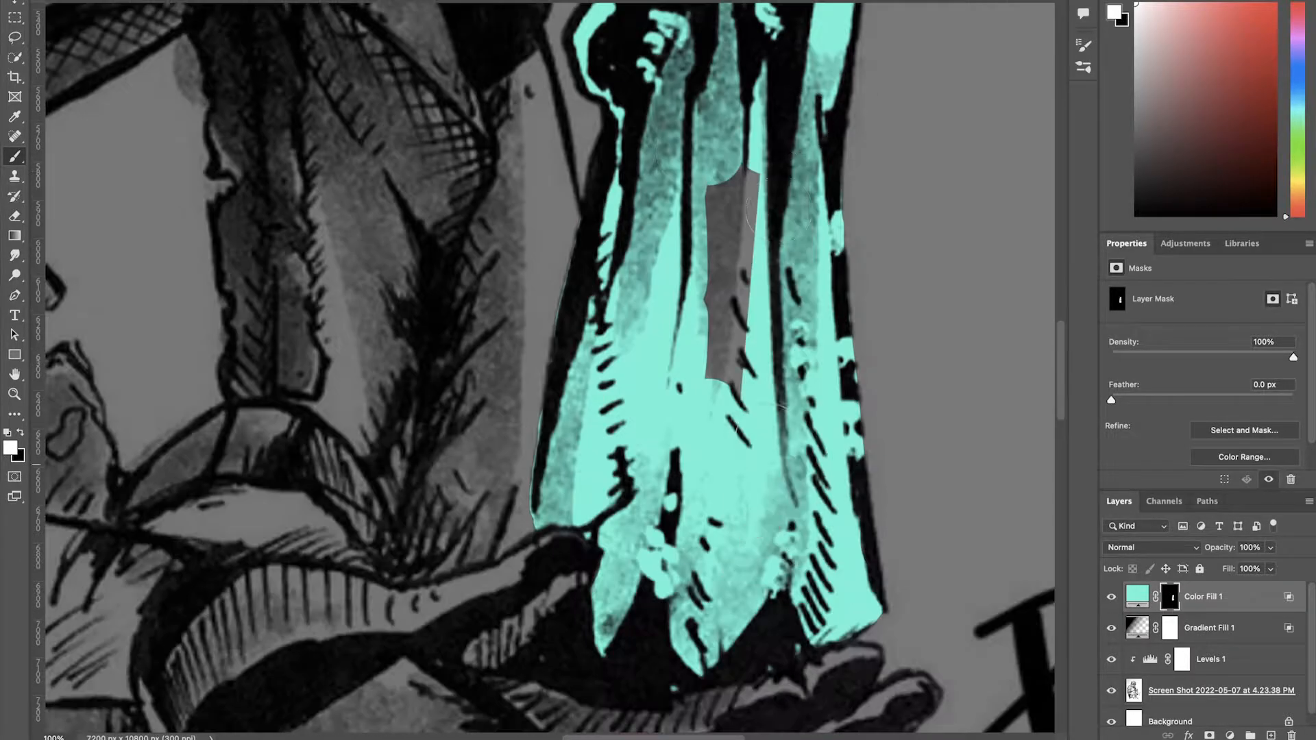
drag(737, 178, 723, 376)
- Add an Exposure adjustment clipped to the turquoise fill, set Exposure to +20.00, and invert its mask
key(z)
alt+click(636, 455)
key(super+0)
key(b)
click(1229, 736)
click(1236, 494)
click(1201, 479)
drag(1203, 330, 1293, 331)
key(super+i)
- Paint on the first Exposure mask to brighten the small figure's edges and robe folds
drag(589, 342, 541, 530)
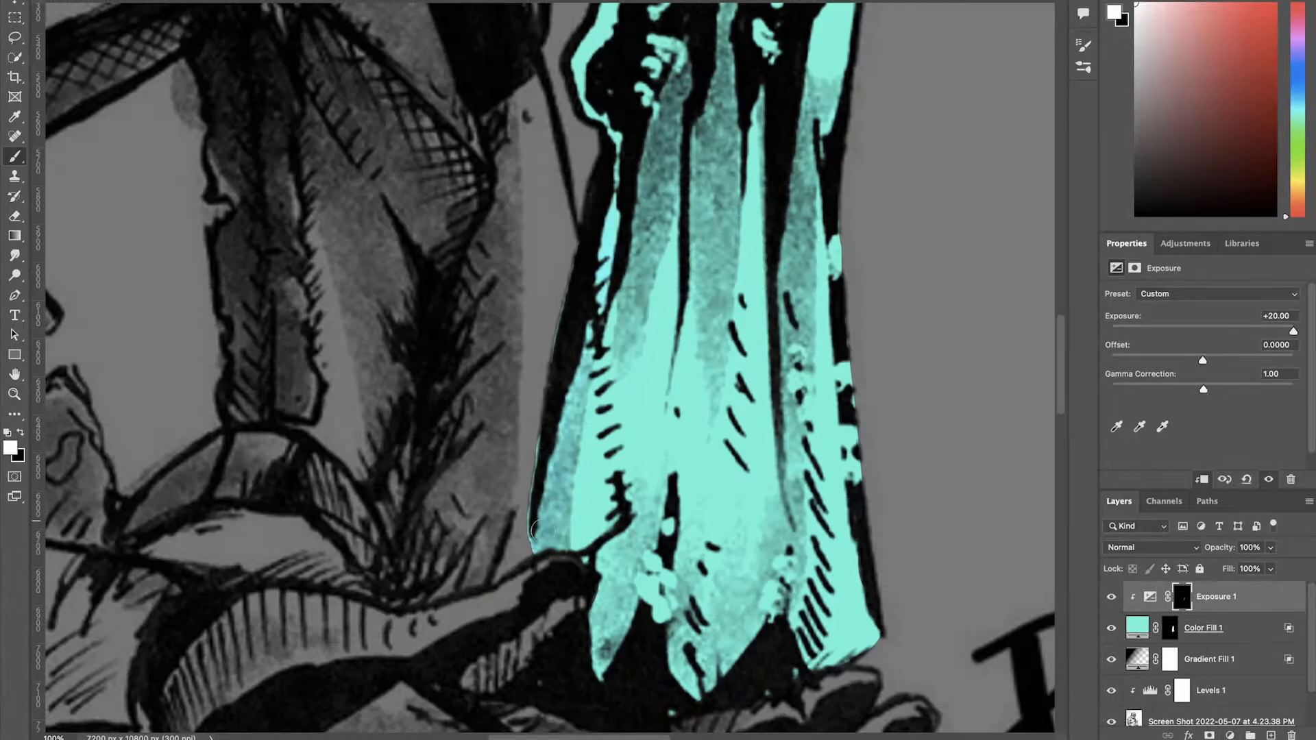
scroll(672, 342, up, 5)
scroll(617, 308, down, 5)
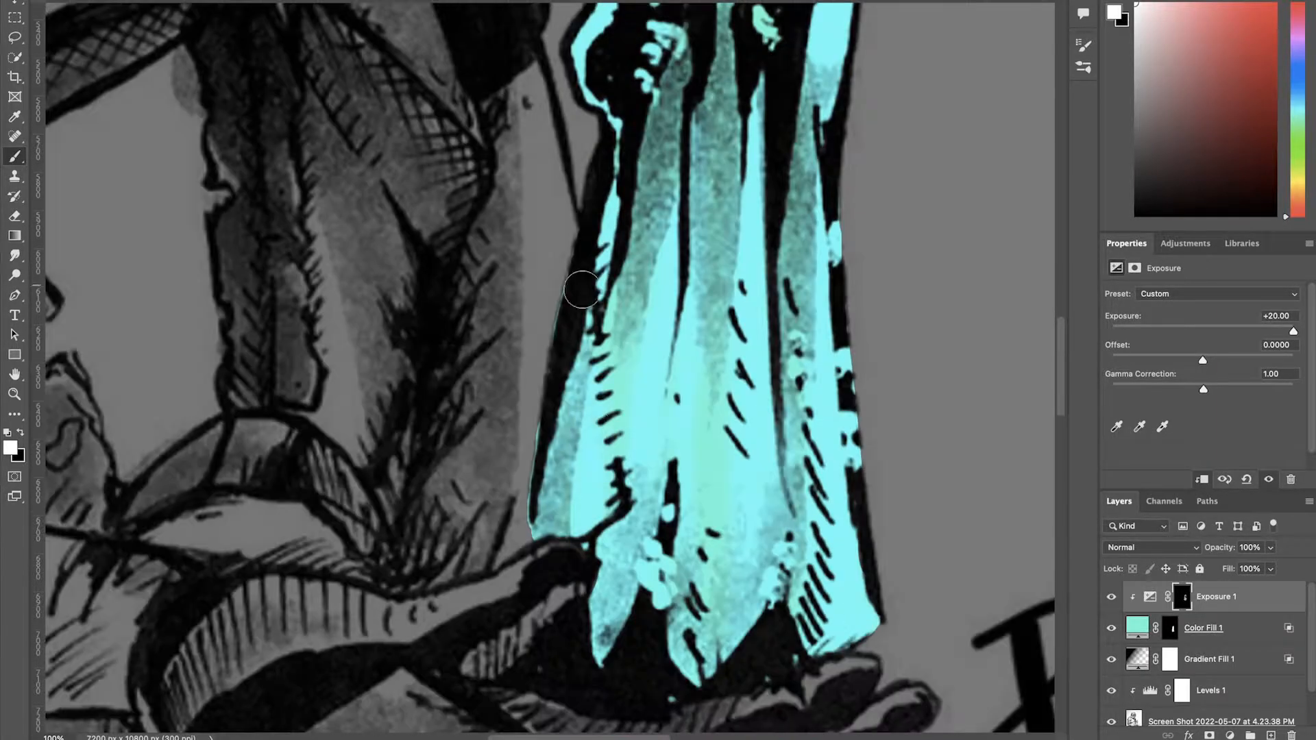
- Add a second clipped Exposure adjustment with Exposure +20.00 and Offset +0.3452, and invert its mask
click(1229, 735)
drag(1203, 331, 1293, 331)
drag(1203, 360, 1265, 359)
key(super+i)
- Paint on the second Exposure mask to intensify the highlights on the small figure's hood, outline and robe folds
click(636, 440)
key(b)
scroll(767, 299, up, 4)
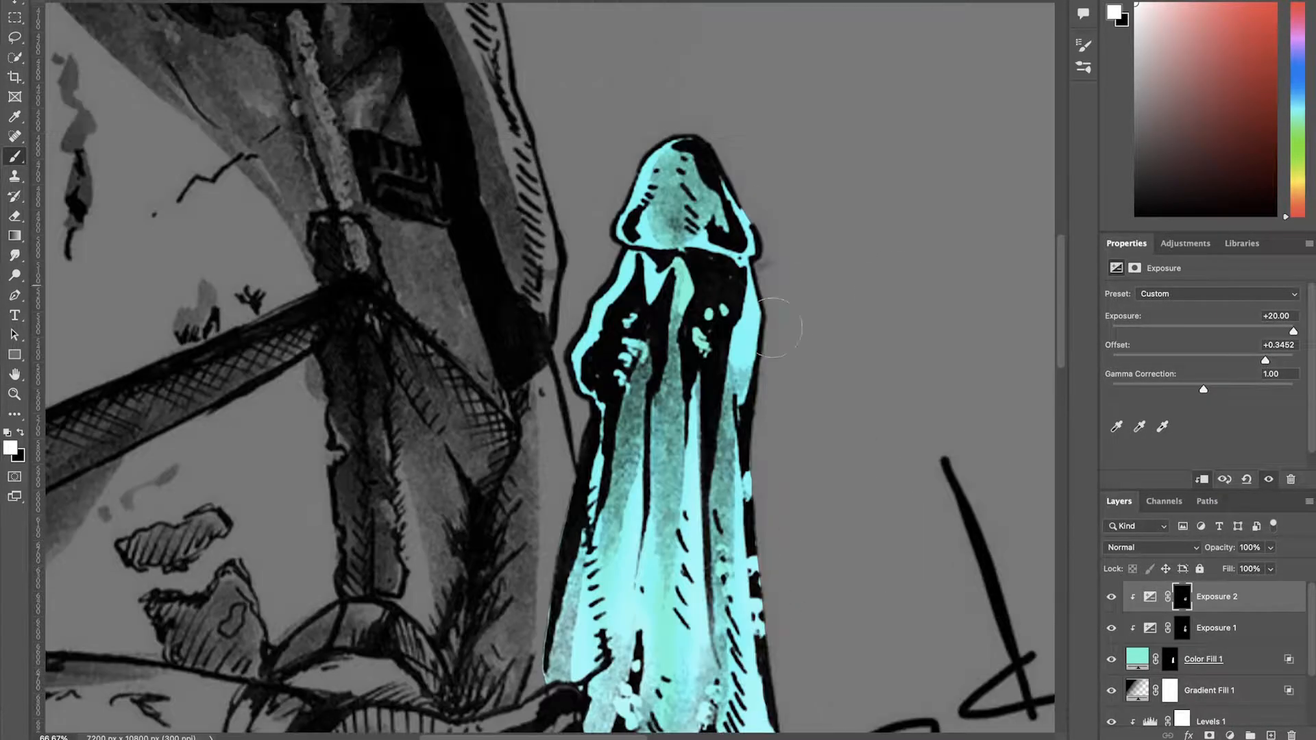
scroll(767, 299, up, 2)
key(z)
click(633, 209)
key(b)
scroll(685, 274, down, 8)
drag(607, 44, 456, 343)
drag(812, 141, 785, 219)
scroll(852, 382, down, 10)
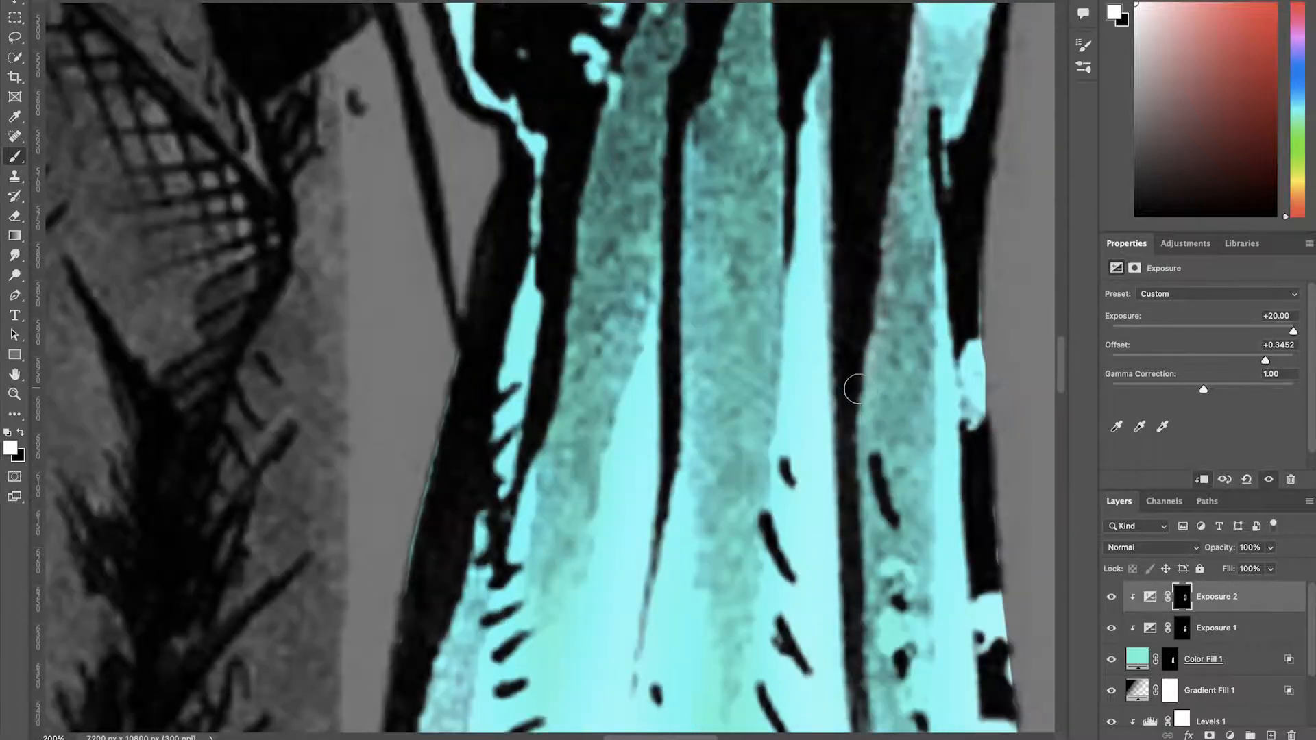
key(super+0)
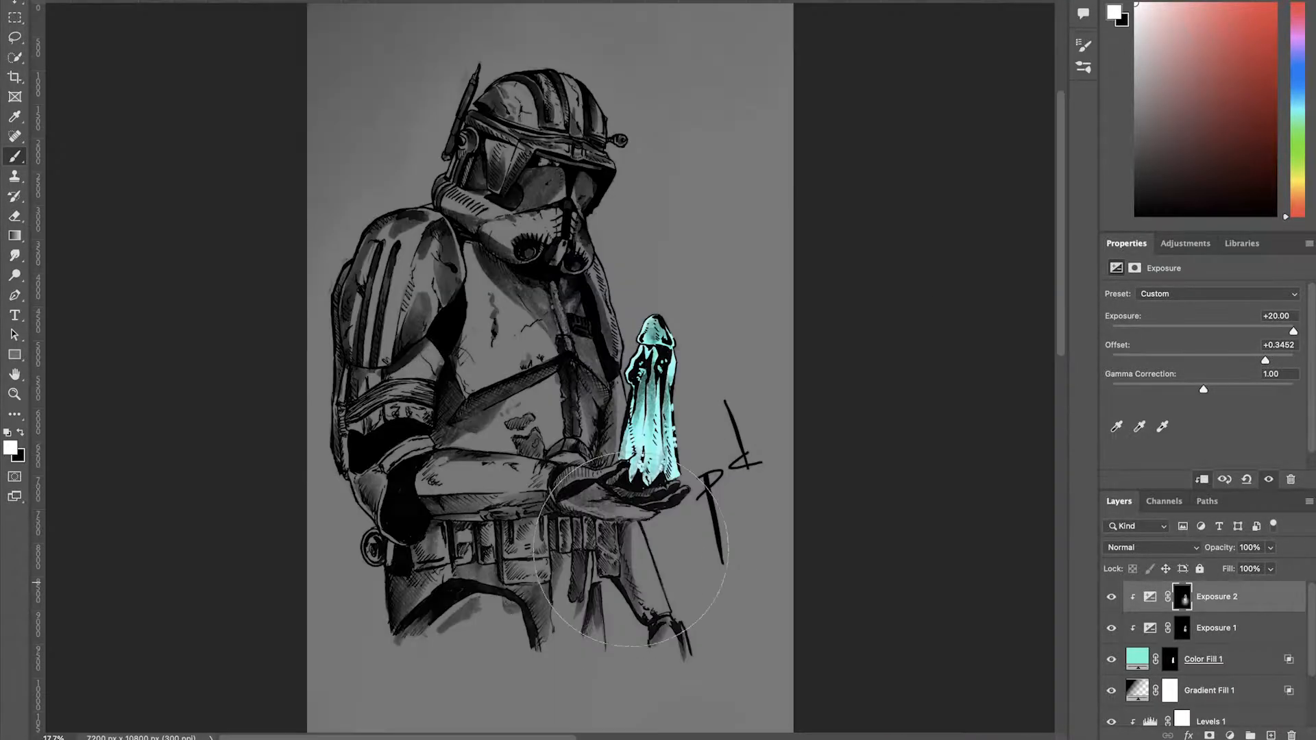
- Brighten the lower robe with a large soft brush dab on the second Exposure mask
click(650, 439)
key(super+plus)
key(super+plus)
key(super+0)
key(super+plus)
key(super+plus)
key(super+plus)
key(super+plus)
scroll(829, 466, down, 2)
key(super+0)
- Create a new clipped layer above the Exposure adjustments in Overlay mode and paint soft white highlights on the small figure
click(1182, 596)
key(x)
key(super+shift+alt+n)
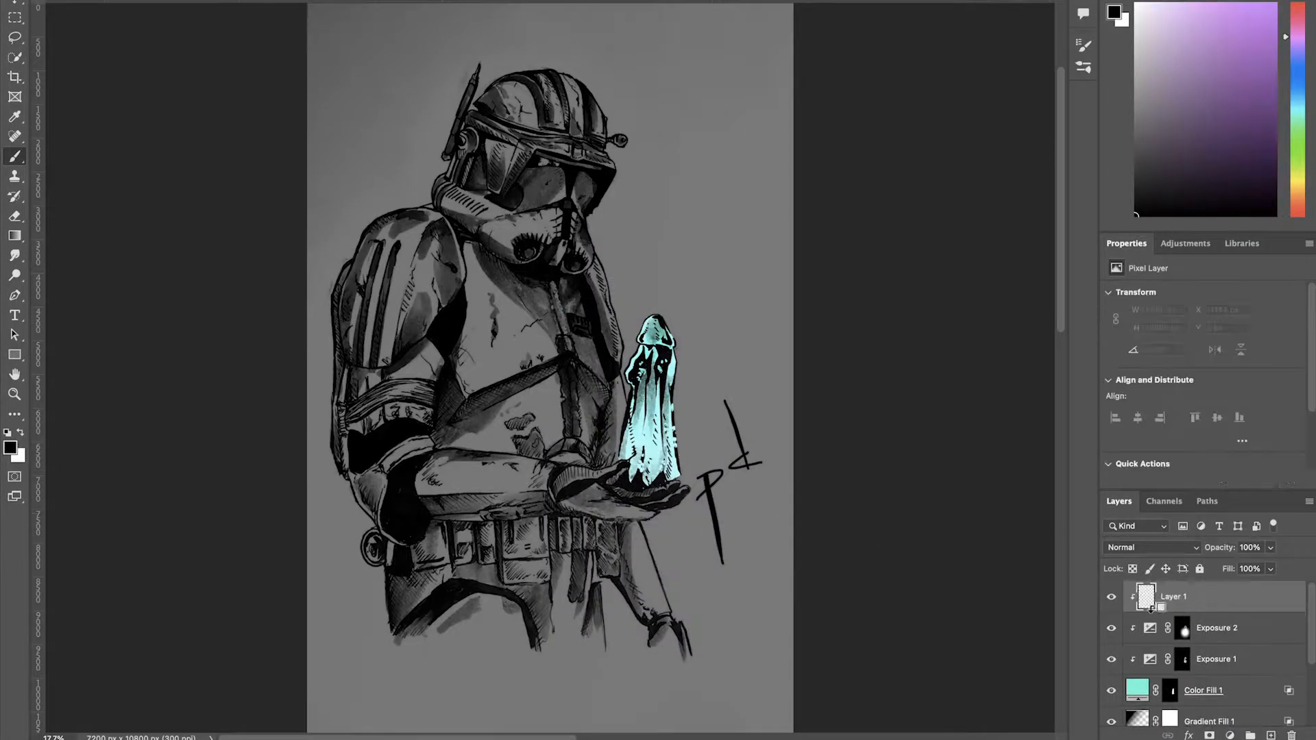
key(super+plus)
key(super+plus)
key(super+plus)
key(super+plus)
scroll(753, 255, up, 3)
drag(675, 58, 668, 102)
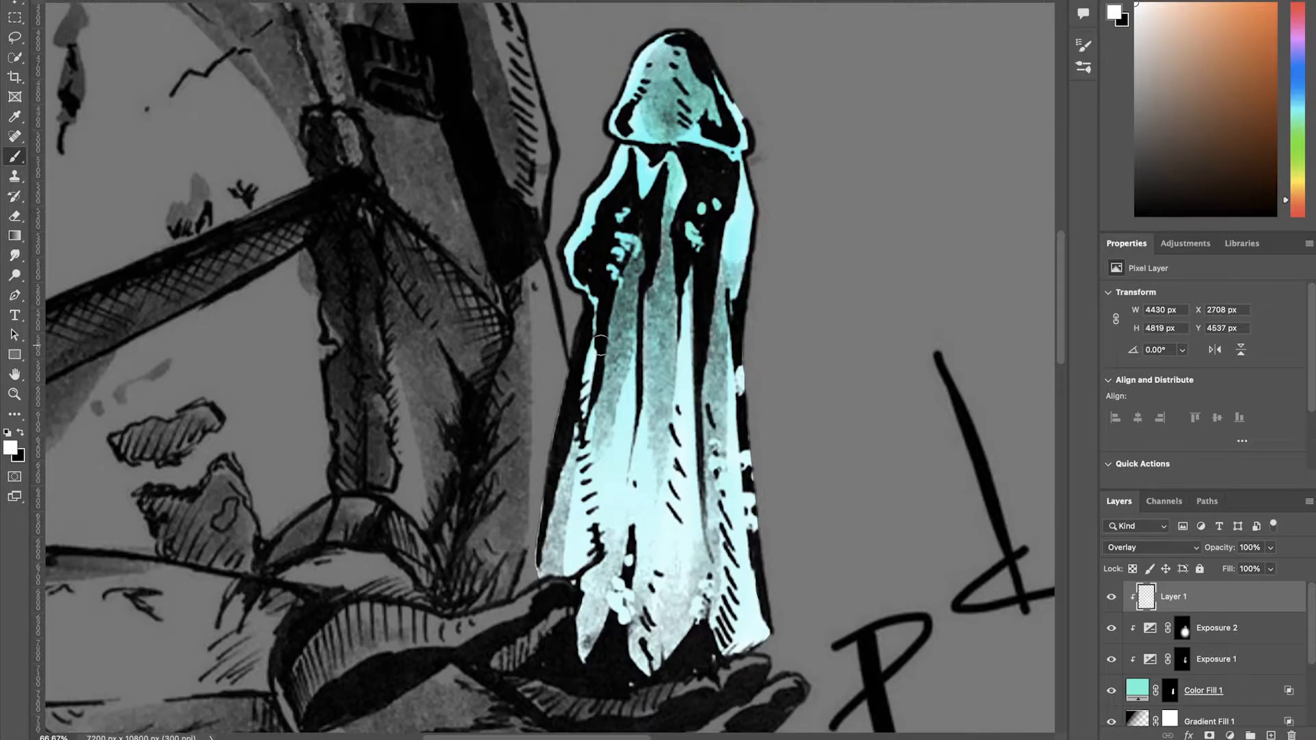
scroll(753, 256, down, 1)
- Create another layer on top, sample light cyan from the small figure, enlarge the brush, and set the blend mode to Overlay
key(super+0)
key(super+shift+alt+n)
key(super+plus)
key(super+plus)
key(super+plus)
alt+click(699, 206)
key(bracketright)
key(bracketright)
key(bracketright)
key(bracketright)
key(bracketright)
click(1153, 547)
click(1124, 548)
- Paint a soft light cyan glow around the small figure on the new Overlay layer
drag(637, 474, 727, 425)
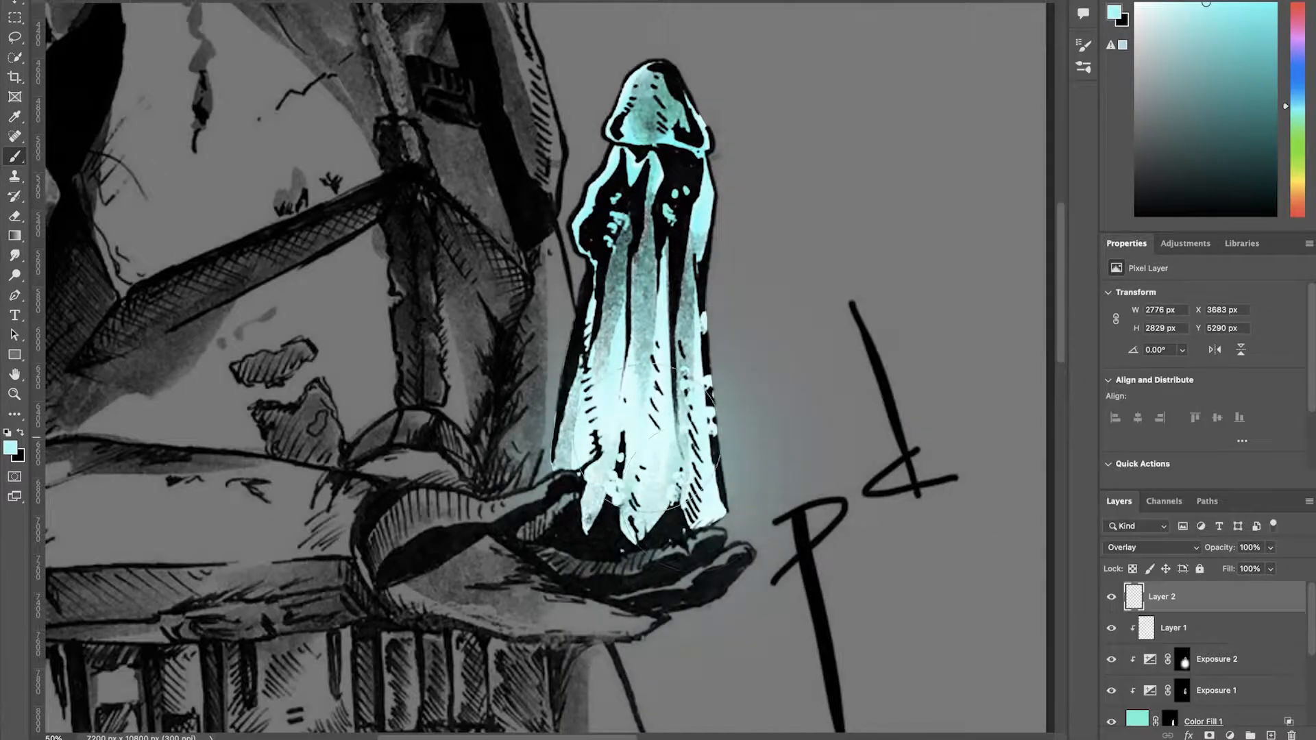
drag(583, 178, 651, 123)
- Paint white along the lower left edge of the small figure's robe to brighten it
key(super+plus)
key(super+plus)
key(super+plus)
click(1173, 628)
key(super+minus)
click(1170, 719)
key(x)
click(1173, 601)
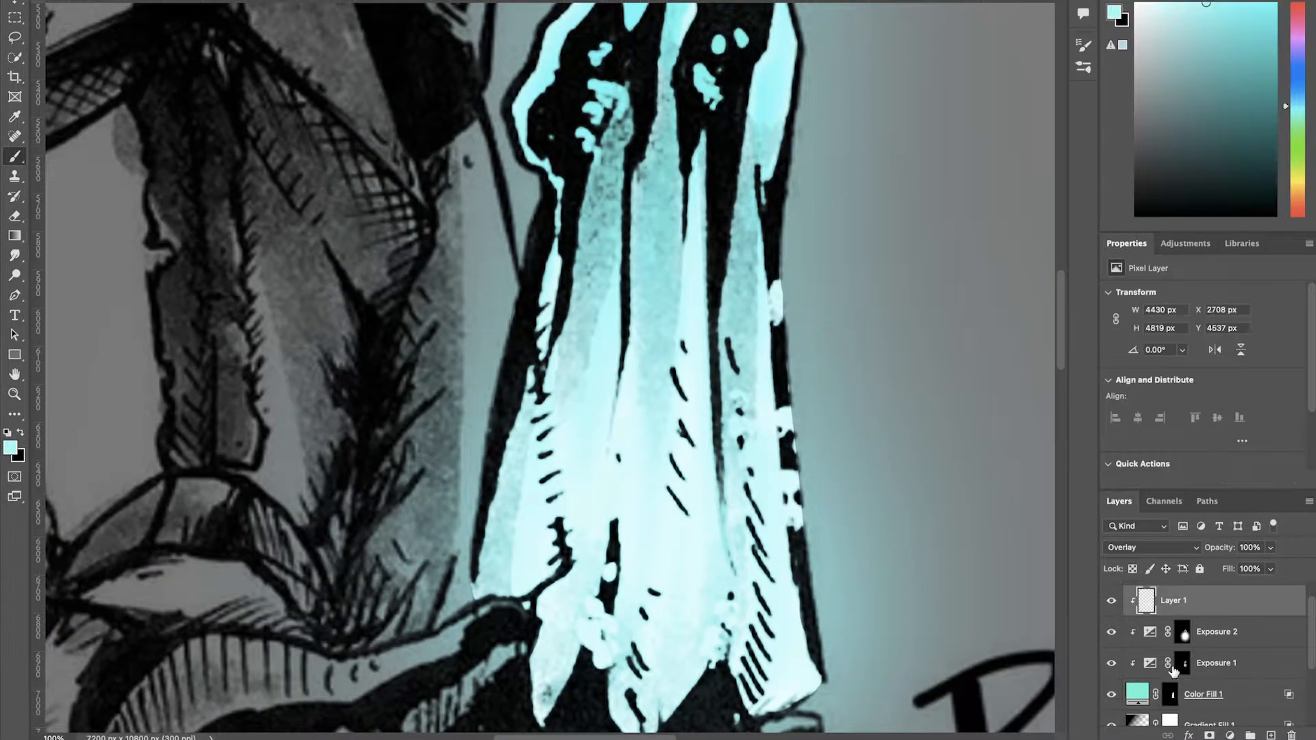
scroll(1173, 617, up, 1)
key(d)
key(x)
drag(523, 425, 493, 565)
scroll(502, 375, down, 2)
scroll(503, 376, up, 5)
- Duplicate the turquoise fill layer, move the copy to the top of the stack, and fill its mask with black
click(1203, 721)
key(super+j)
drag(1203, 721, 1165, 583)
key(super+BackSpace)
- Paint soft turquoise light onto the trooper's chest plate and central chest strap using the copied fill's mask
key(super+minus)
drag(384, 439, 640, 349)
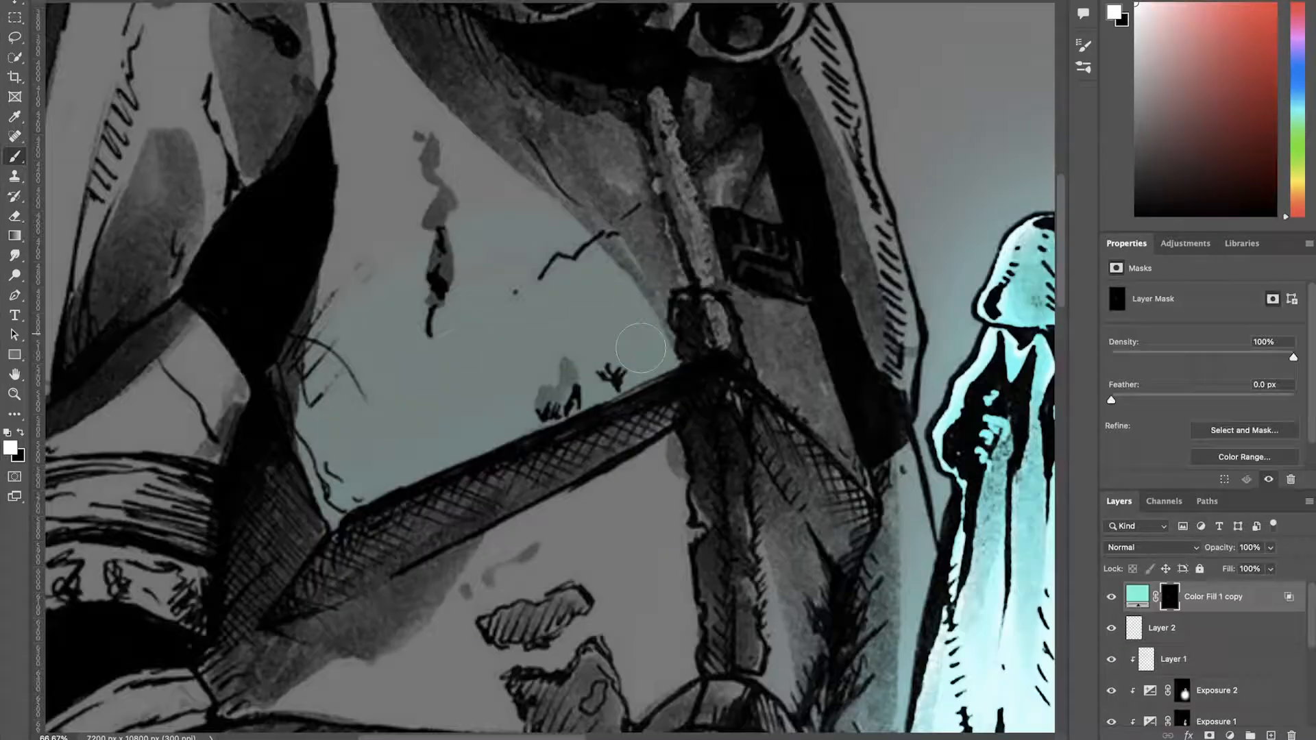
key(super+minus)
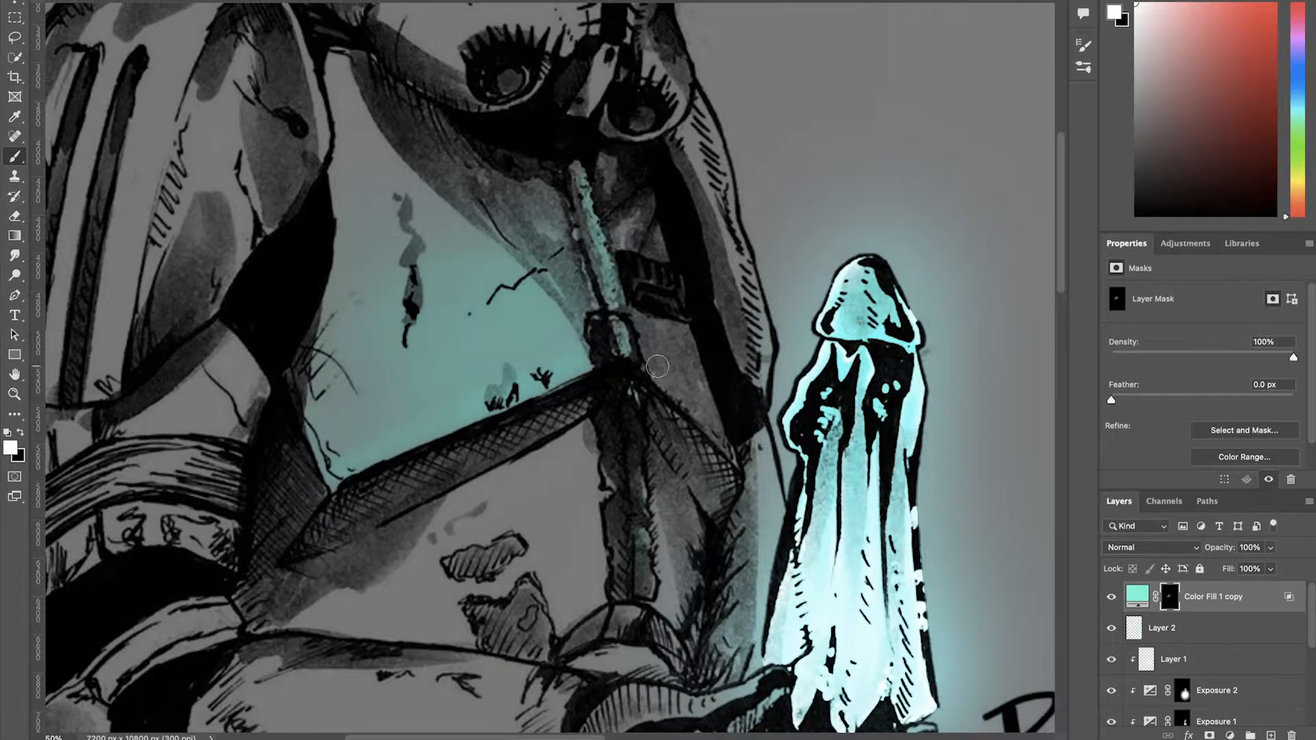
drag(660, 207, 579, 135)
drag(549, 161, 634, 418)
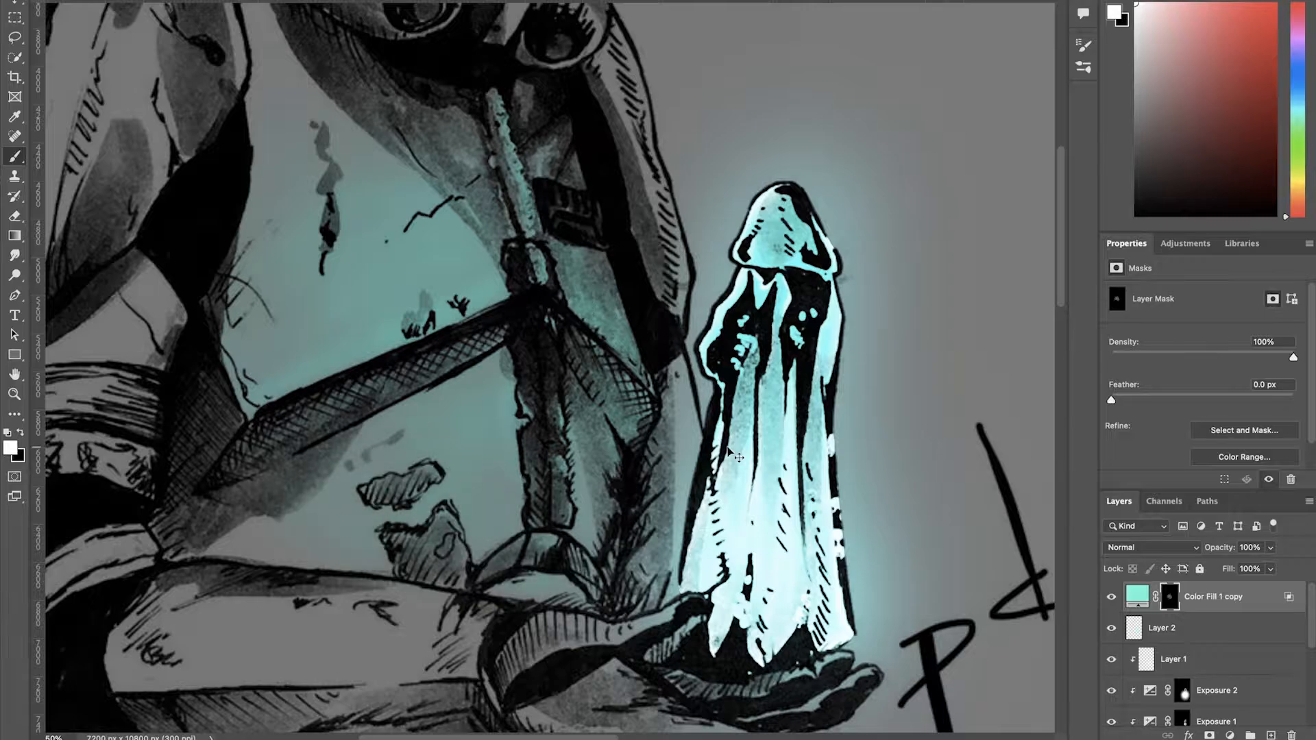
- Paint soft turquoise light onto the trooper's lower torso and the inner side of his shoulder armor
key(super+minus)
key(super+plus)
drag(411, 171, 726, 551)
drag(506, 334, 478, 219)
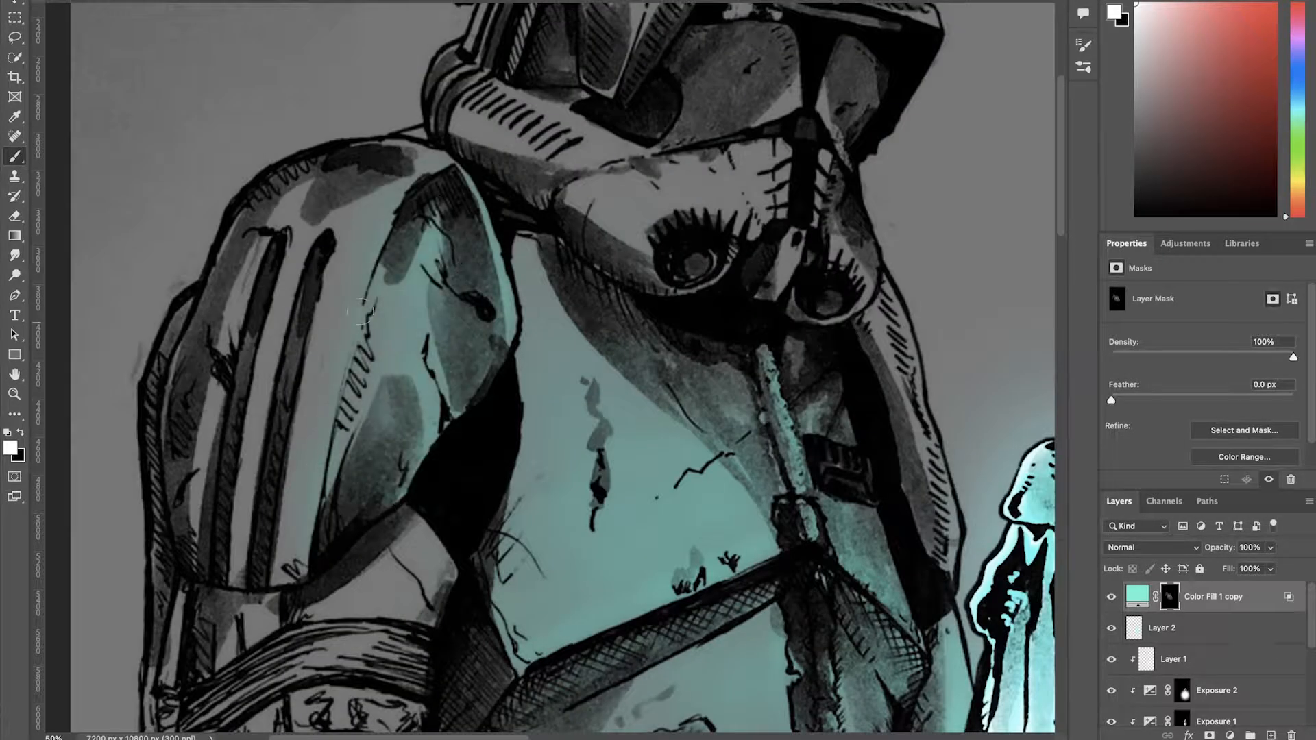
drag(521, 685, 538, 288)
drag(671, 356, 549, 361)
- Extend the turquoise light over the trooper's forearm and wrist near the glowing figure
key(super+plus)
key(super+plus)
drag(493, 455, 644, 460)
key(super+minus)
drag(816, 469, 426, 474)
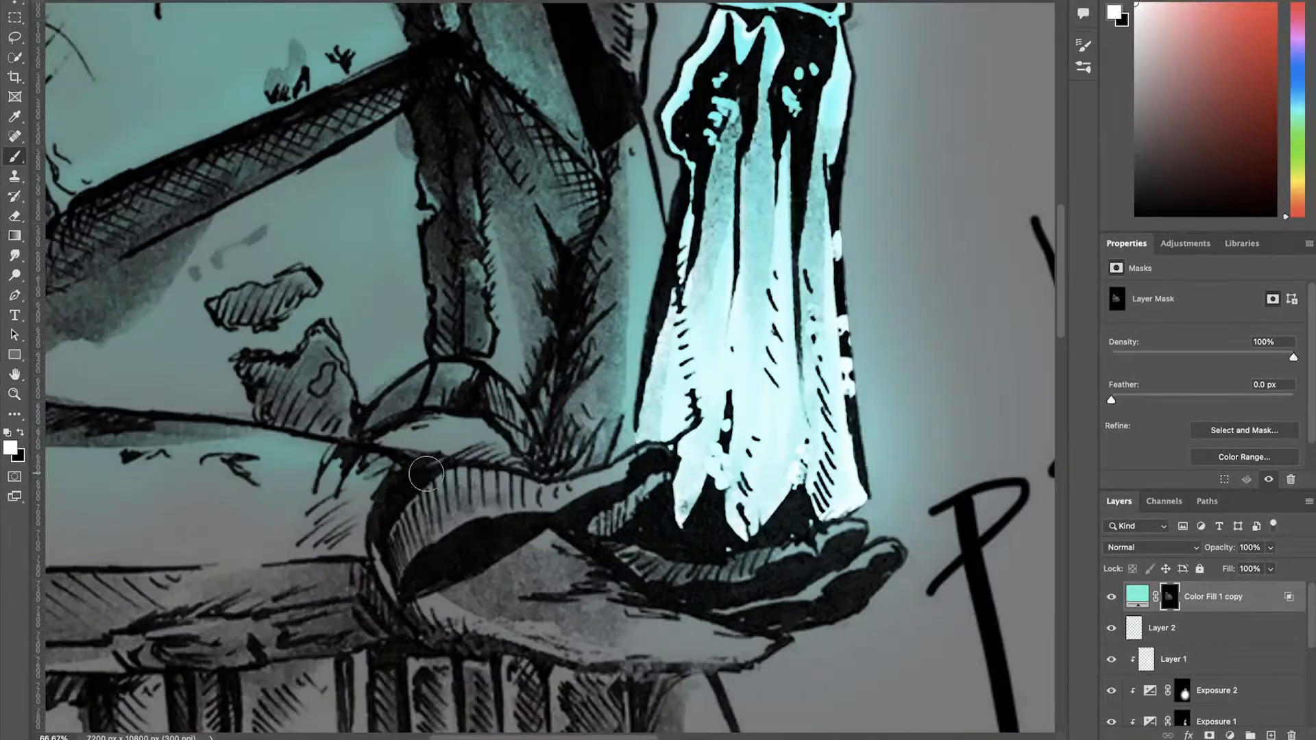
drag(529, 433, 429, 334)
- Paint turquoise light onto the trooper's palm and fingers beneath the glowing figure
key(super+plus)
key(super+plus)
key(super+minus)
key(super+minus)
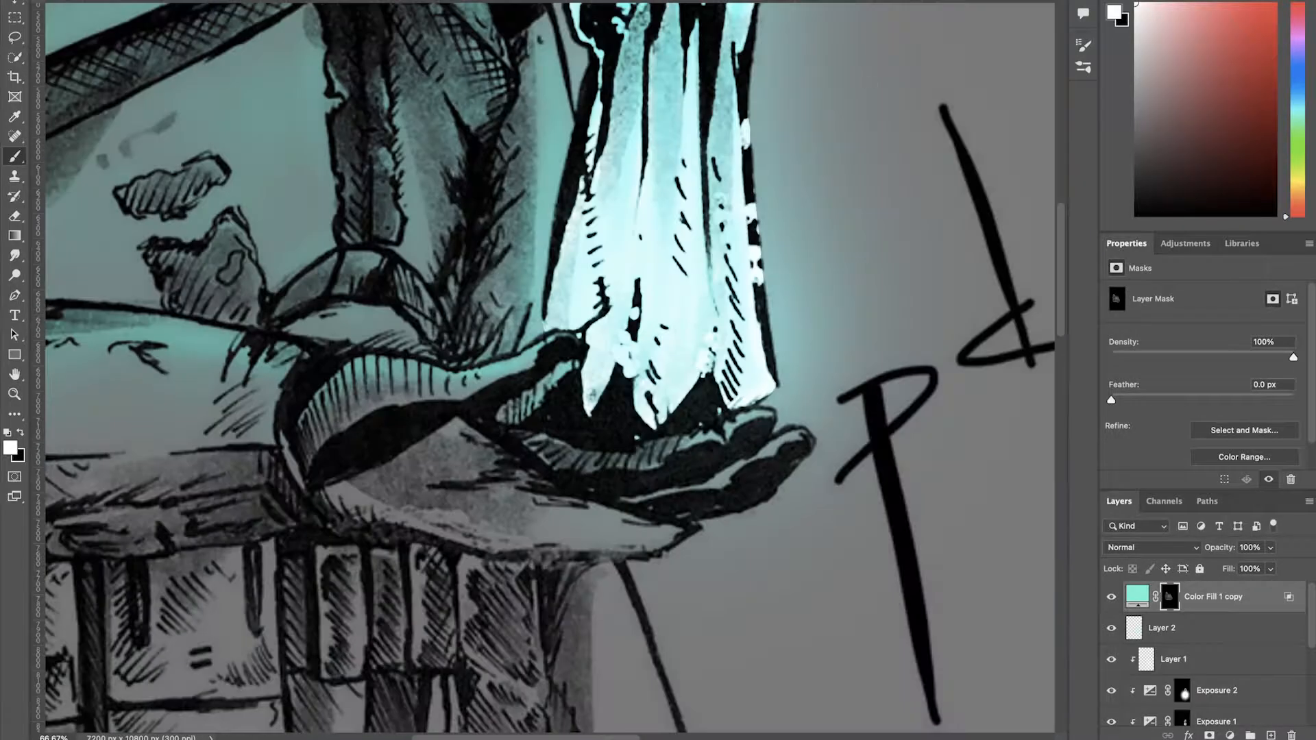
key(super+plus)
drag(447, 534, 363, 492)
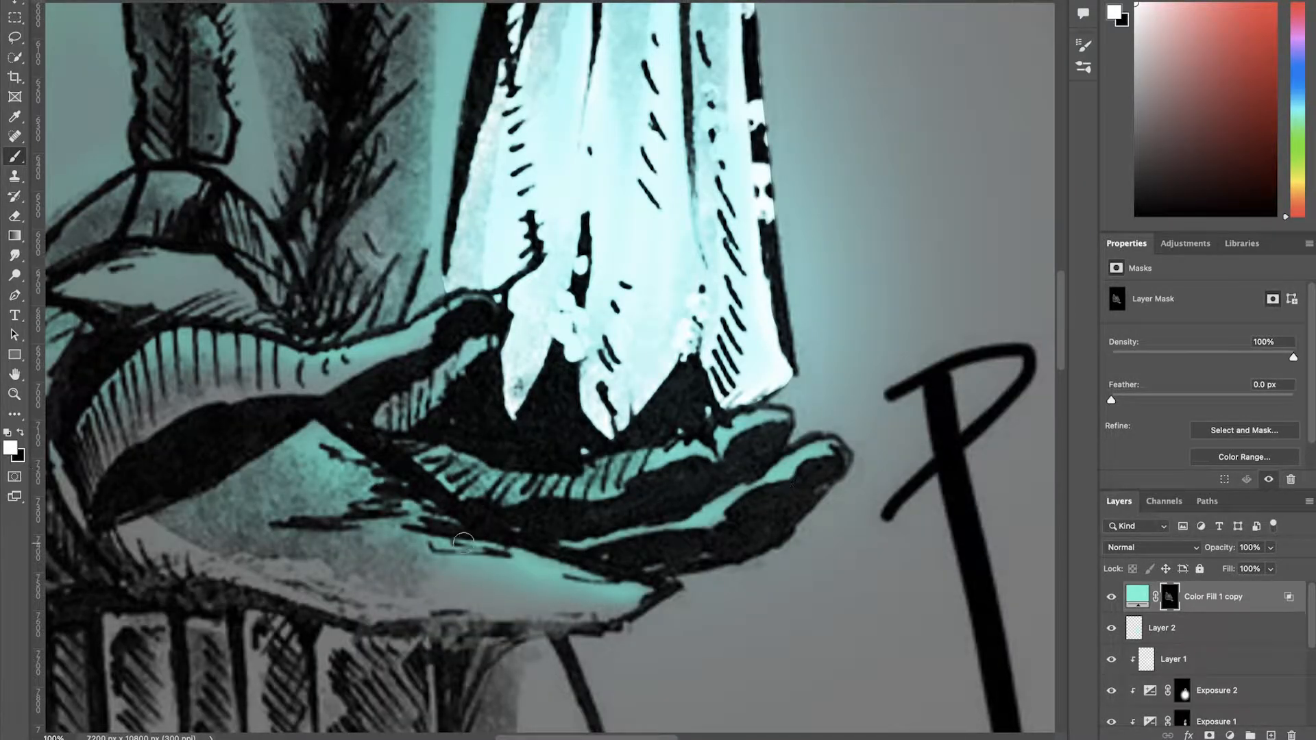
- Start painting soft turquoise light onto the armor directly below the outstretched hand, beside the belt pouches
key(super+0)
key(super+plus)
key(super+plus)
key(super+plus)
key(super+plus)
drag(823, 685, 604, 285)
key(super+0)
key(super+plus)
key(super+plus)
key(super+plus)
key(super+plus)
drag(857, 712, 608, 34)
drag(622, 280, 645, 301)
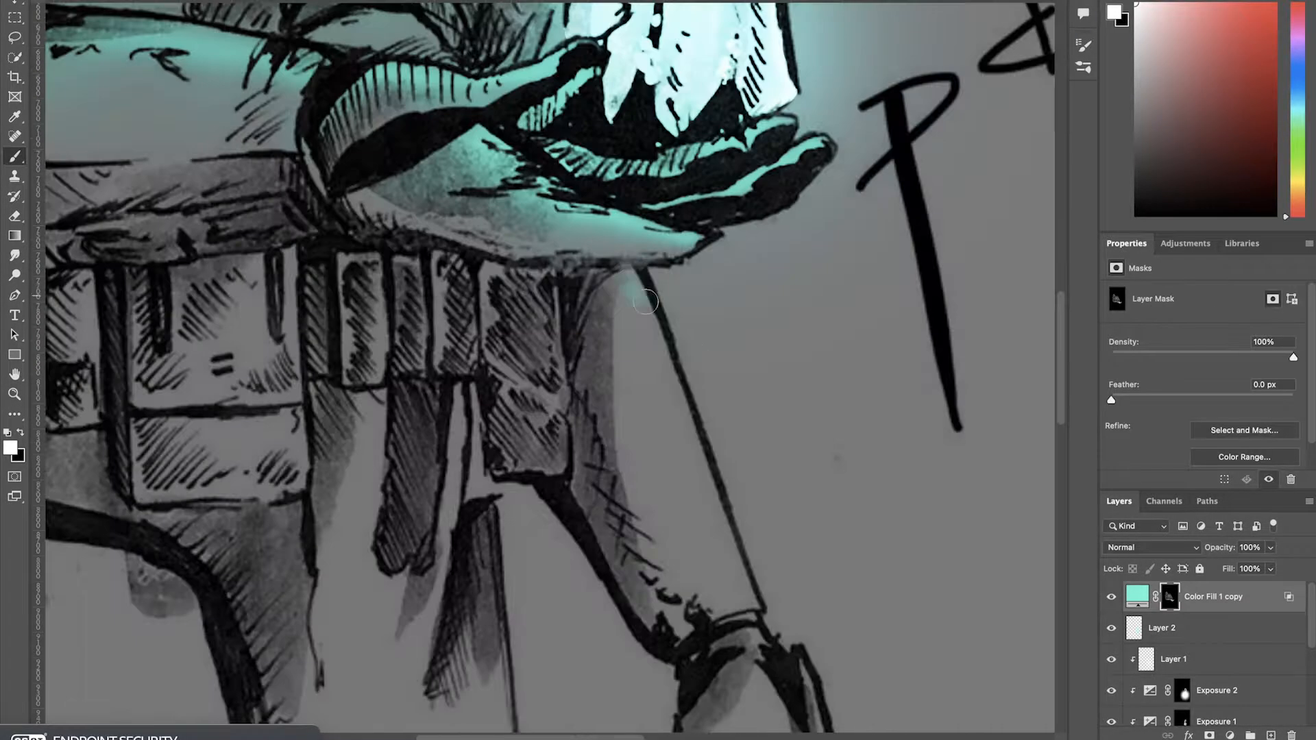
- Brush turquoise light along the trooper's far shoulder edge and collar, between the mask and the glowing figure
key(super+0)
key(super+plus)
key(super+plus)
key(super+plus)
key(super+plus)
drag(781, 164, 523, 384)
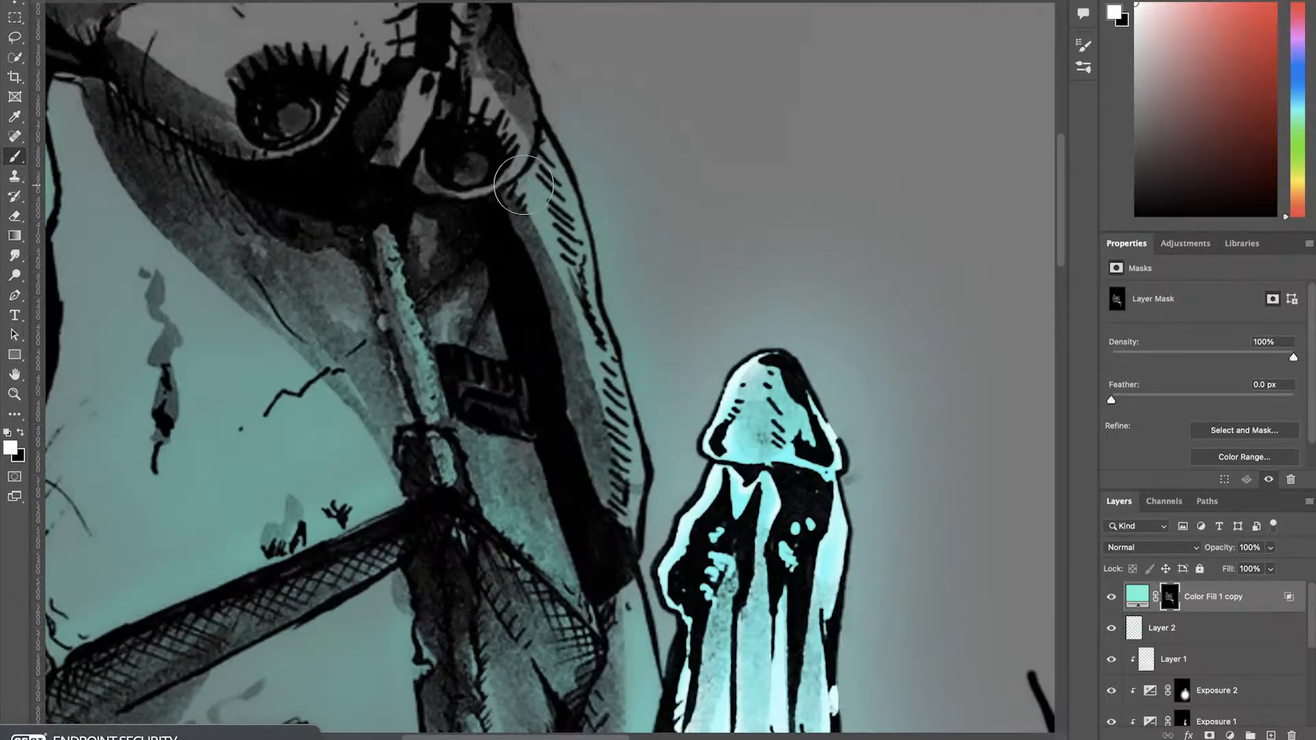
scroll(568, 280, down, 3)
scroll(583, 295, left, 4)
scroll(617, 315, up, 3)
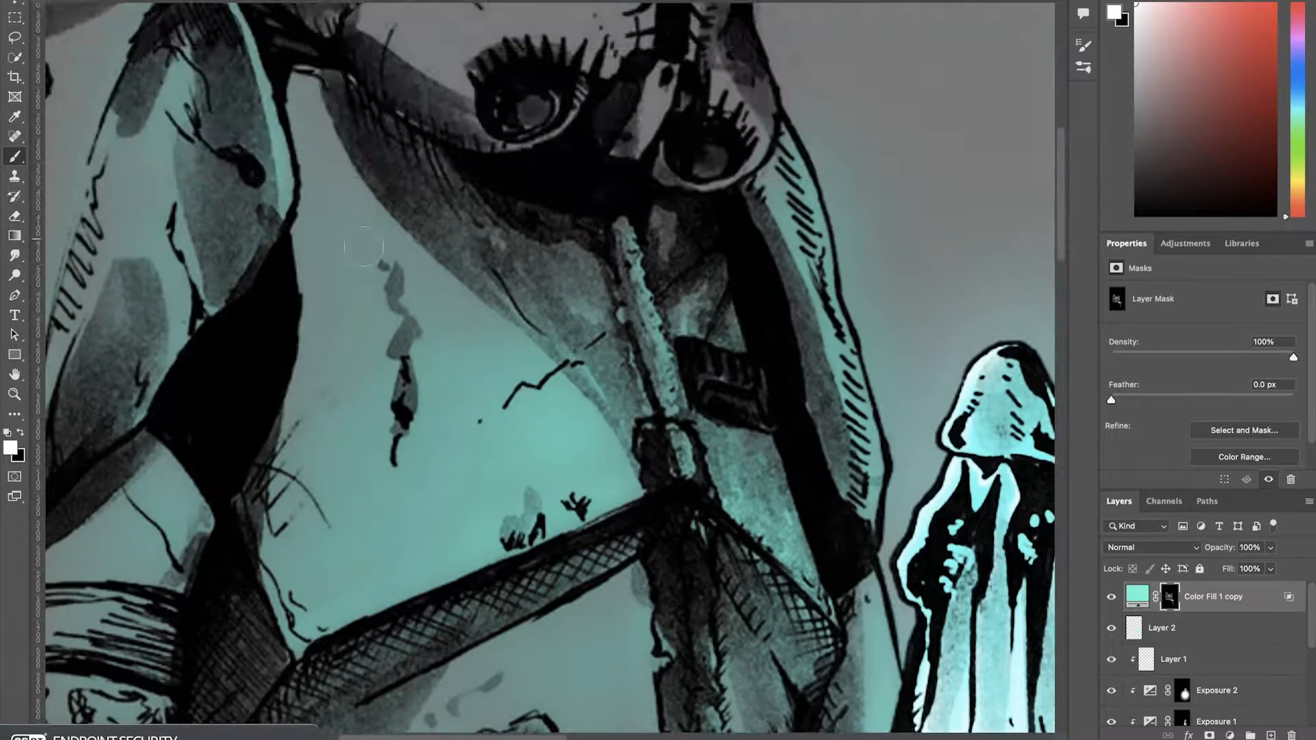
- Build up turquoise light across the upper chest plate and the inner edge of the near shoulder armor
scroll(684, 354, down, 8)
key(bracketright)
key(bracketright)
key(bracketright)
key(bracketright)
key(bracketright)
key(super+0)
key(super+plus)
key(super+plus)
key(super+plus)
key(super+plus)
scroll(519, 247, up, 6)
scroll(361, 226, down, 9)
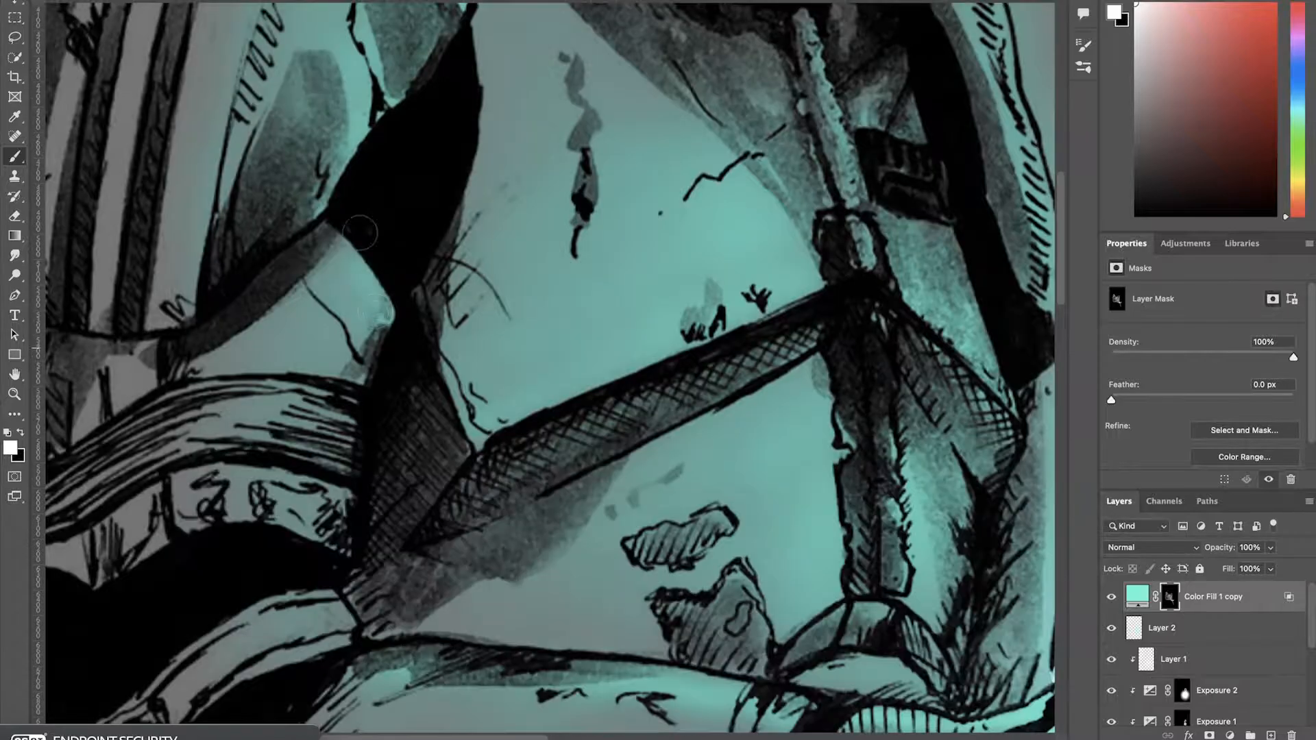
- Extend the turquoise light over the near shoulder plate and upper arm with a larger soft brush
scroll(411, 205, up, 5)
key(bracketright)
key(bracketright)
key(bracketright)
key(bracketright)
scroll(479, 184, down, 8)
key(super+minus)
scroll(713, 558, down, 6)
key(bracketright)
key(bracketright)
key(bracketright)
key(bracketright)
scroll(714, 558, up, 12)
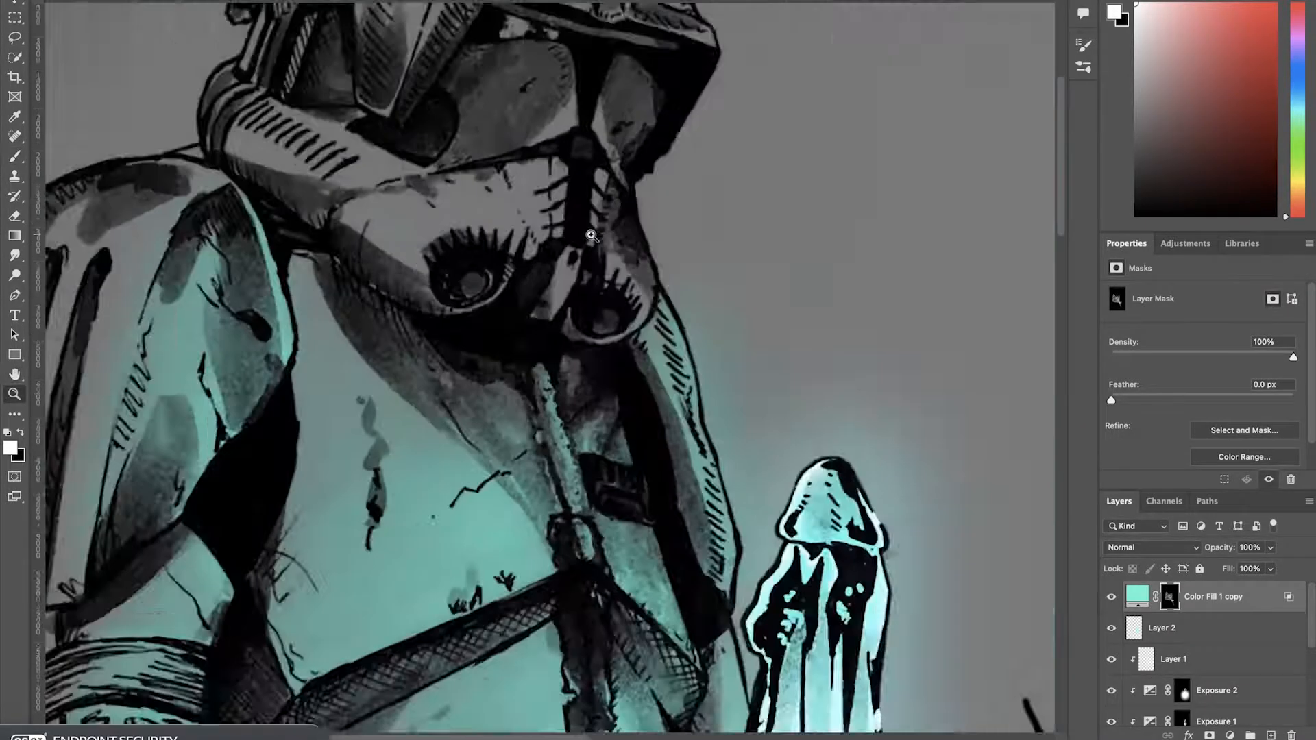
- Paint turquoise light onto the helmet's mouthpiece and around its two round breathing filters
key(super+plus)
key(bracketleft)
key(bracketleft)
key(bracketleft)
key(bracketleft)
key(bracketleft)
drag(350, 353, 513, 227)
key(super+0)
key(super+plus)
key(super+plus)
key(super+plus)
- Add turquoise light beside the helmet's central nose strip and along the lower edges of the visor
key(bracketright)
key(bracketright)
key(bracketright)
mouse_move(587, 144)
mouse_down()
mouse_move(583, 275)
mouse_move(640, 288)
mouse_up()
key(super+minus)
key(super+minus)
key(super+plus)
scroll(473, 121, up, 6)
key(bracketright)
key(bracketright)
key(bracketright)
key(bracketright)
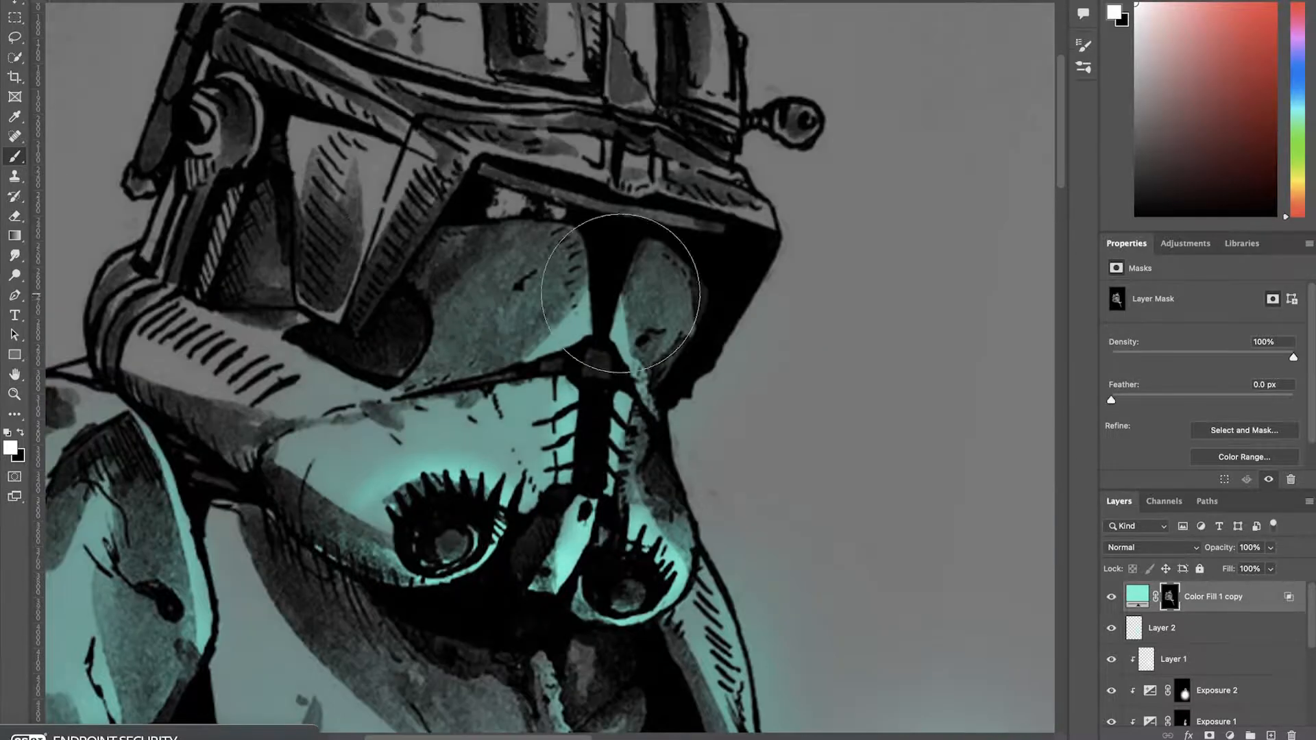
- Paint turquoise light onto the visor brim, the helmet's side panel and the cheek section
scroll(640, 288, up, 4)
key(bracketleft)
key(bracketleft)
key(bracketleft)
key(bracketleft)
drag(569, 310, 690, 340)
scroll(636, 395, down, 3)
drag(636, 395, 774, 295)
scroll(774, 295, down, 5)
key(bracketright)
key(bracketright)
key(bracketright)
key(bracketright)
mouse_move(288, 315)
mouse_down()
mouse_move(358, 270)
mouse_move(336, 356)
mouse_up()
- Brush turquoise light over the helmet's dome panels and the small round knob on its front
scroll(359, 269, up, 8)
key(super+0)
key(super+plus)
key(super+plus)
key(super+plus)
key(super+plus)
scroll(582, 206, up, 10)
drag(579, 164, 664, 246)
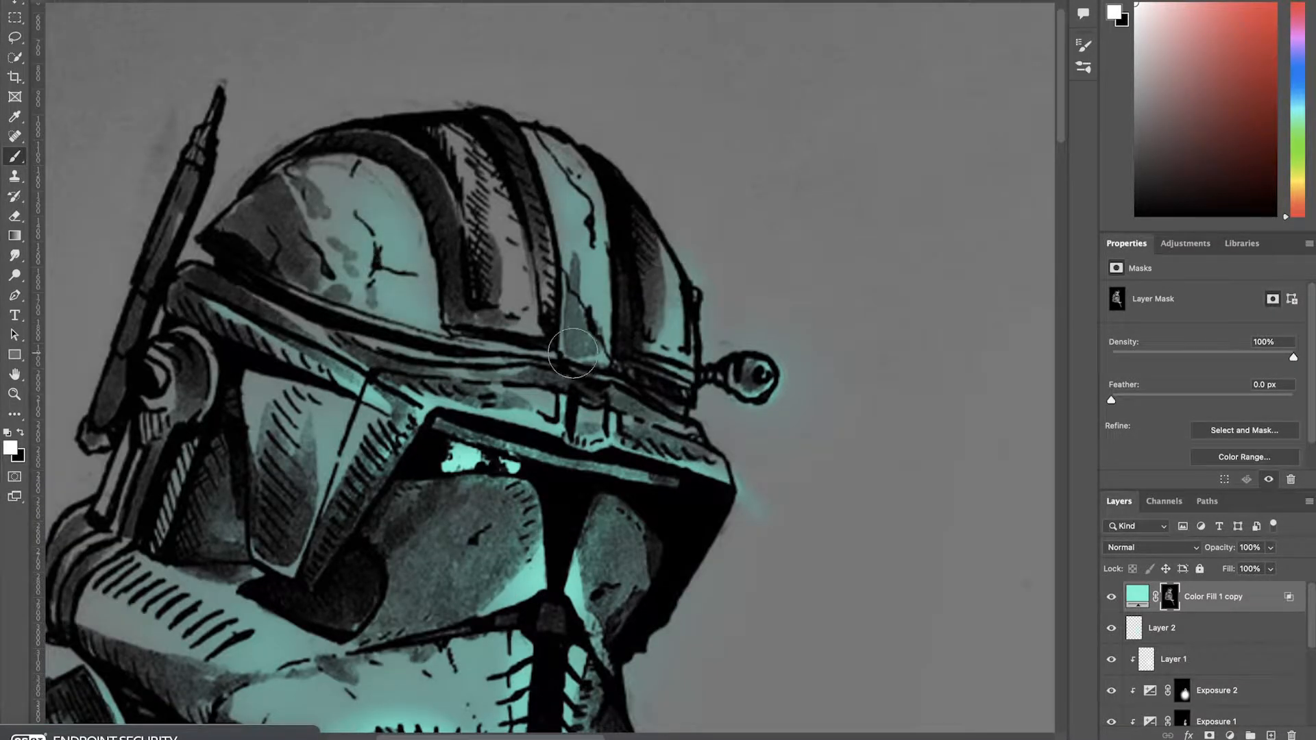
scroll(681, 300, down, 10)
scroll(439, 274, up, 3)
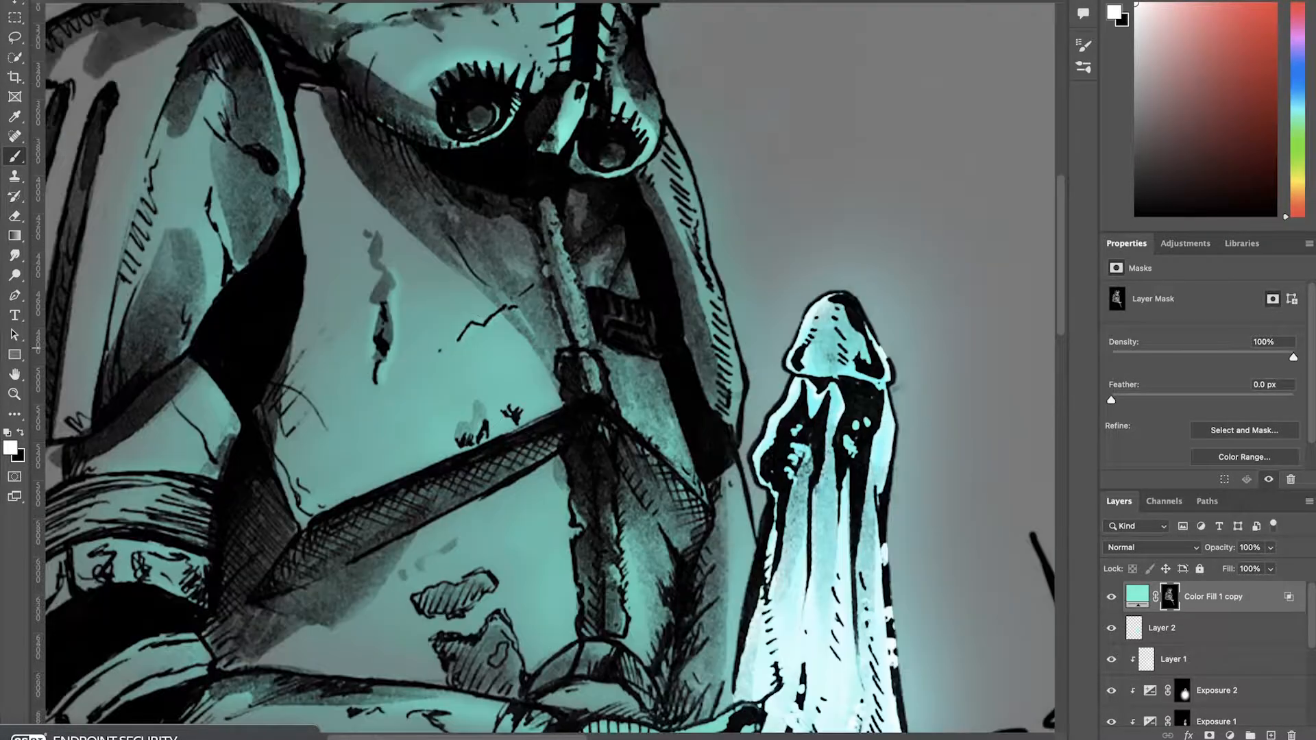
- Brighten the turquoise light on the chest plate along the upper edge of the diagonal strap
key(bracketleft)
key(bracketleft)
key(bracketleft)
key(bracketleft)
scroll(439, 308, down, 2)
drag(542, 356, 336, 439)
scroll(336, 342, down, 1)
scroll(181, 260, down, 5)
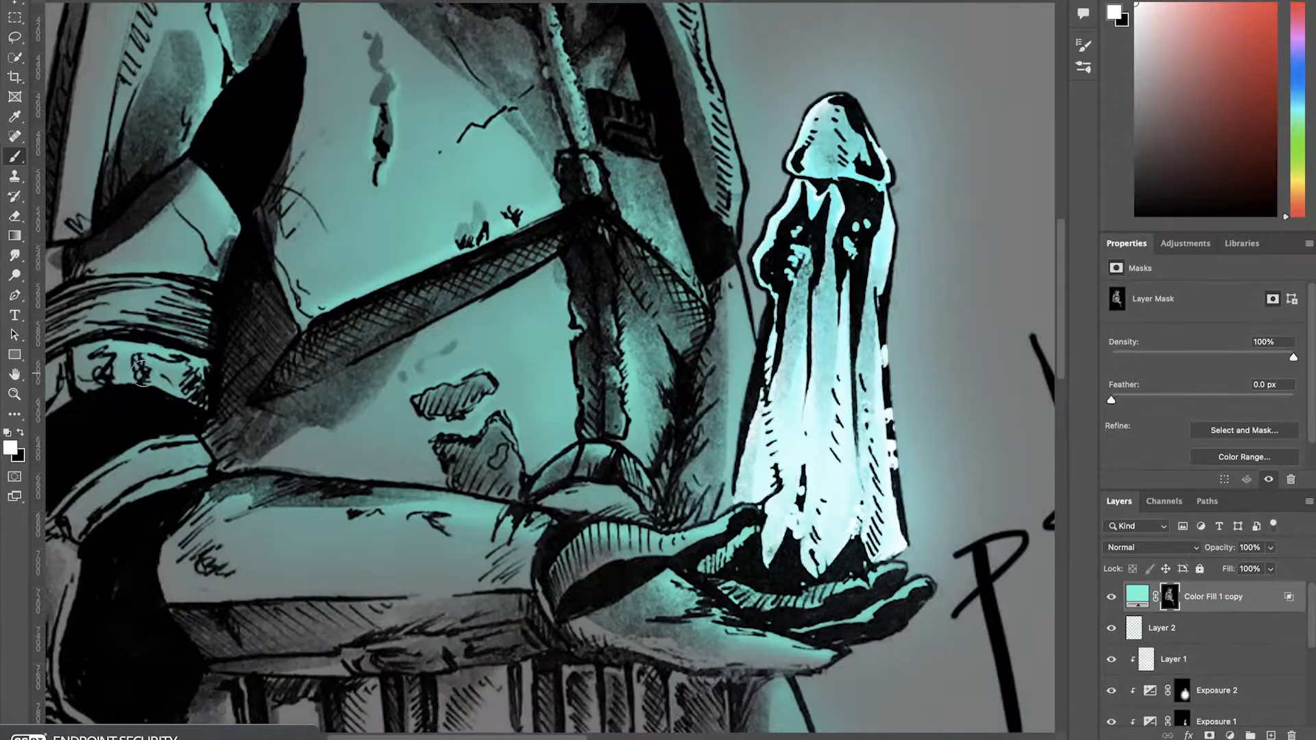
- Strengthen the turquoise light on the lower torso beneath the diagonal strap with a larger brush
key(super+0)
key(super+plus)
key(super+plus)
key(super+plus)
key(super+plus)
key(bracketright)
key(bracketright)
key(bracketright)
key(bracketright)
key(bracketright)
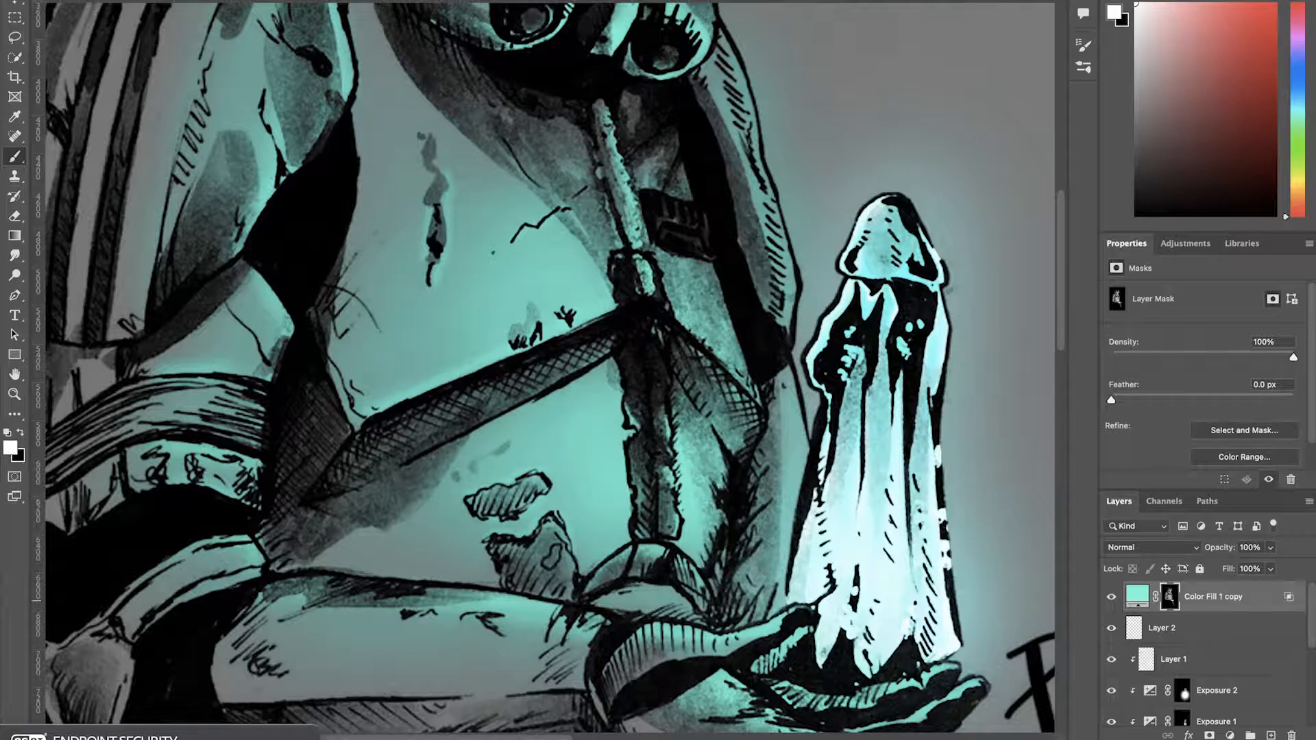
- Paint turquoise light onto the far hip and the large belt pouch beneath the outstretched hand
key(super+0)
key(super+plus)
key(super+plus)
key(super+plus)
key(super+plus)
scroll(637, 346, up, 10)
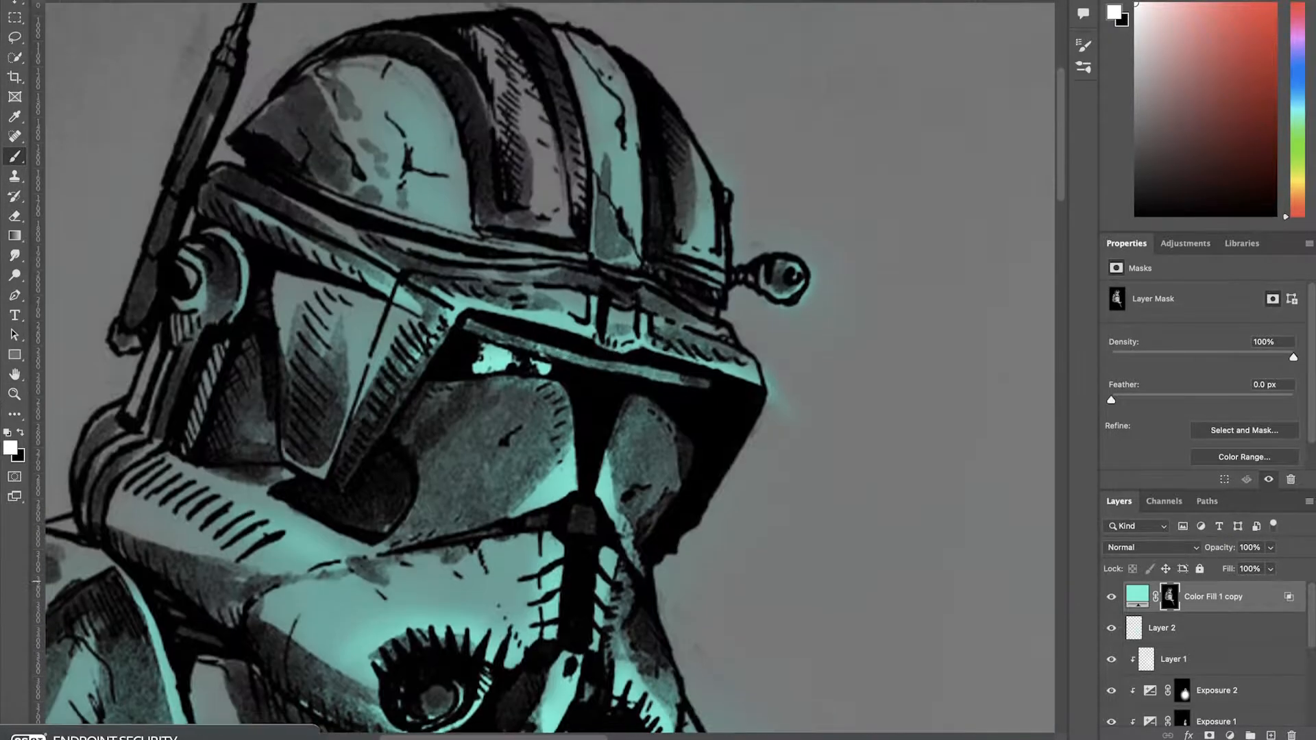
scroll(637, 347, down, 8)
scroll(726, 320, down, 10)
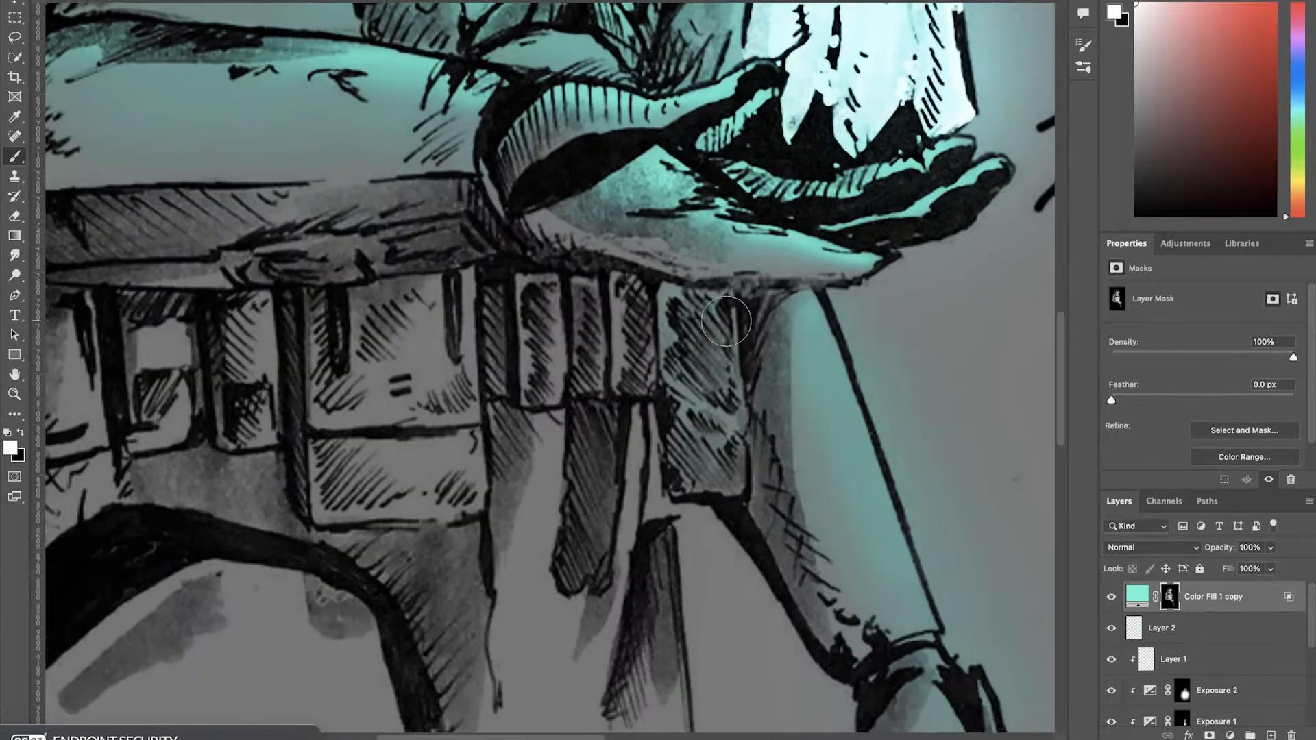
key(super+0)
mouse_move(594, 327)
mouse_down()
mouse_move(591, 377)
mouse_move(521, 548)
mouse_up()
- Paint turquoise light onto the faces of the belt pouches below the forearm
key(super+plus)
key(super+plus)
key(super+plus)
key(super+plus)
key(super+plus)
key(super+plus)
key(super+plus)
key(super+plus)
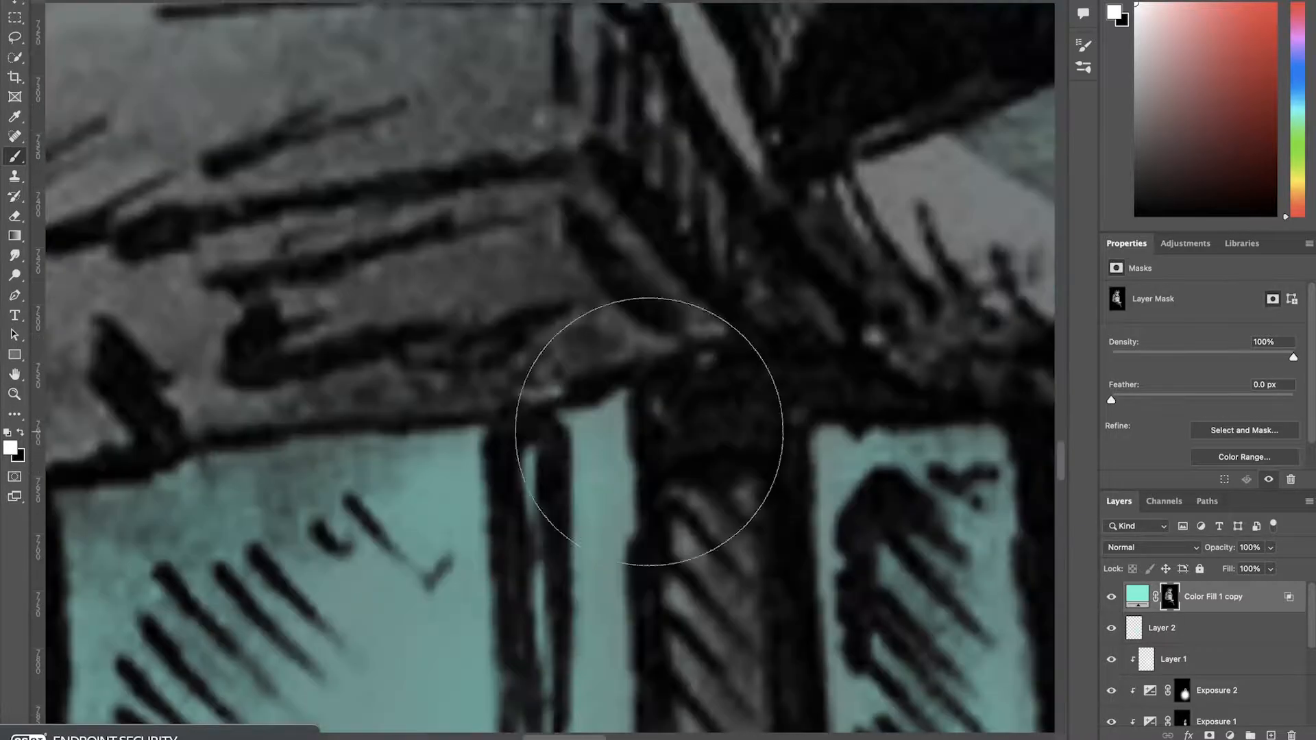
key(super+minus)
key(super+minus)
key(super+minus)
drag(257, 315, 233, 493)
mouse_move(183, 331)
mouse_down()
mouse_move(499, 367)
mouse_move(438, 514)
mouse_move(538, 674)
mouse_up()
- Extend the turquoise light onto the near thigh armor and the narrow belt pouches under the wrist
key(super+0)
scroll(522, 672, up, 4)
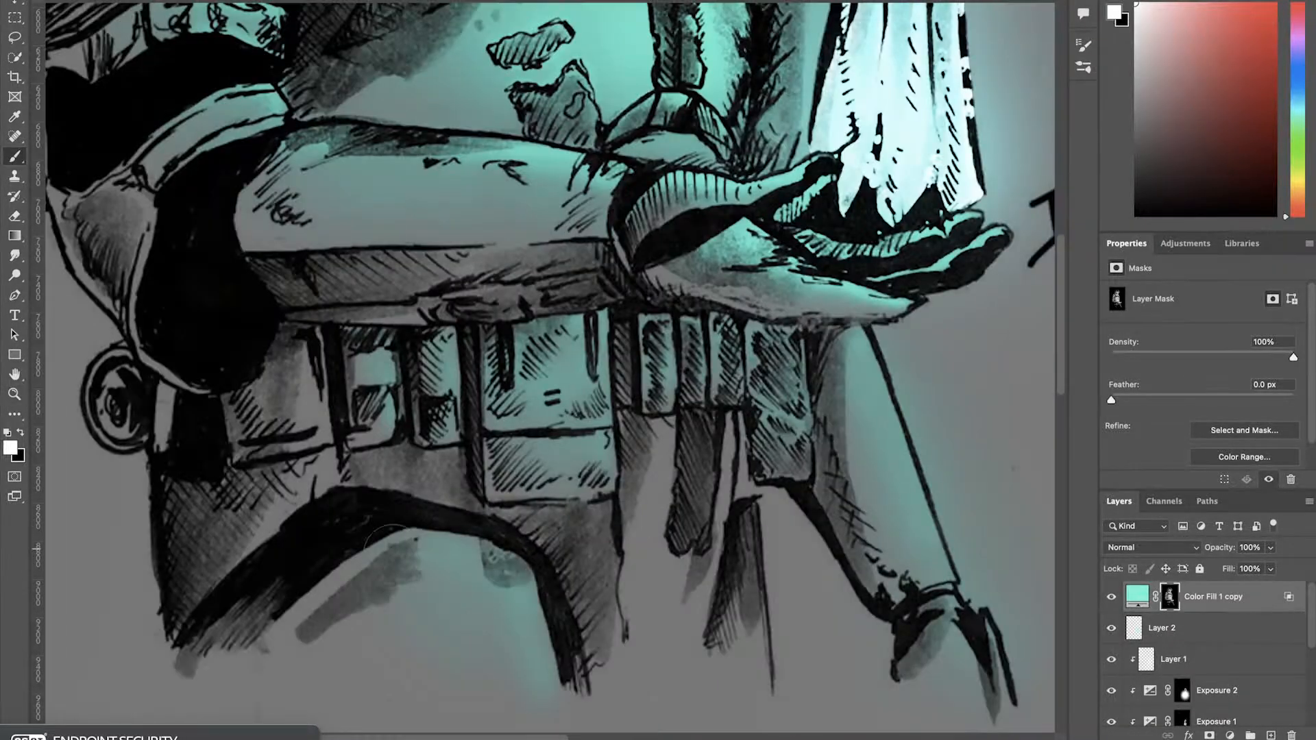
scroll(507, 582, down, 2)
drag(753, 582, 424, 521)
key(super+0)
scroll(756, 372, up, 5)
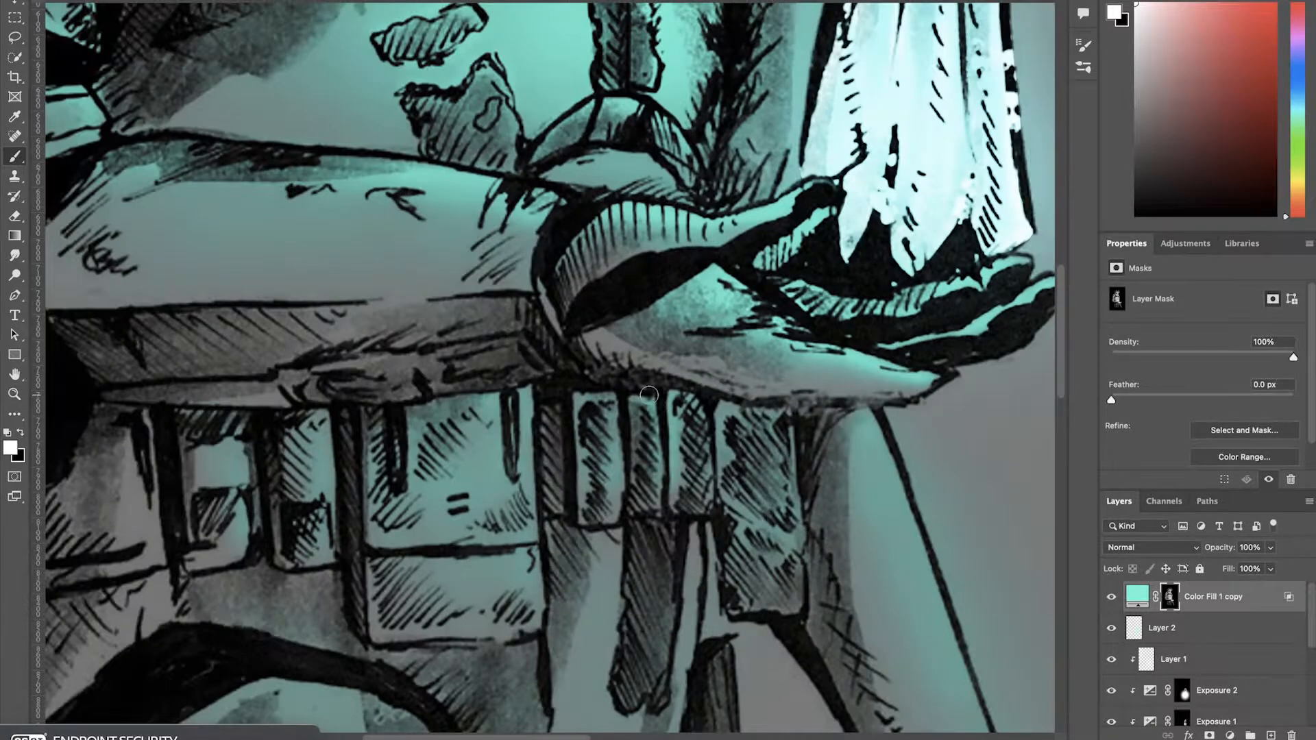
key(super+0)
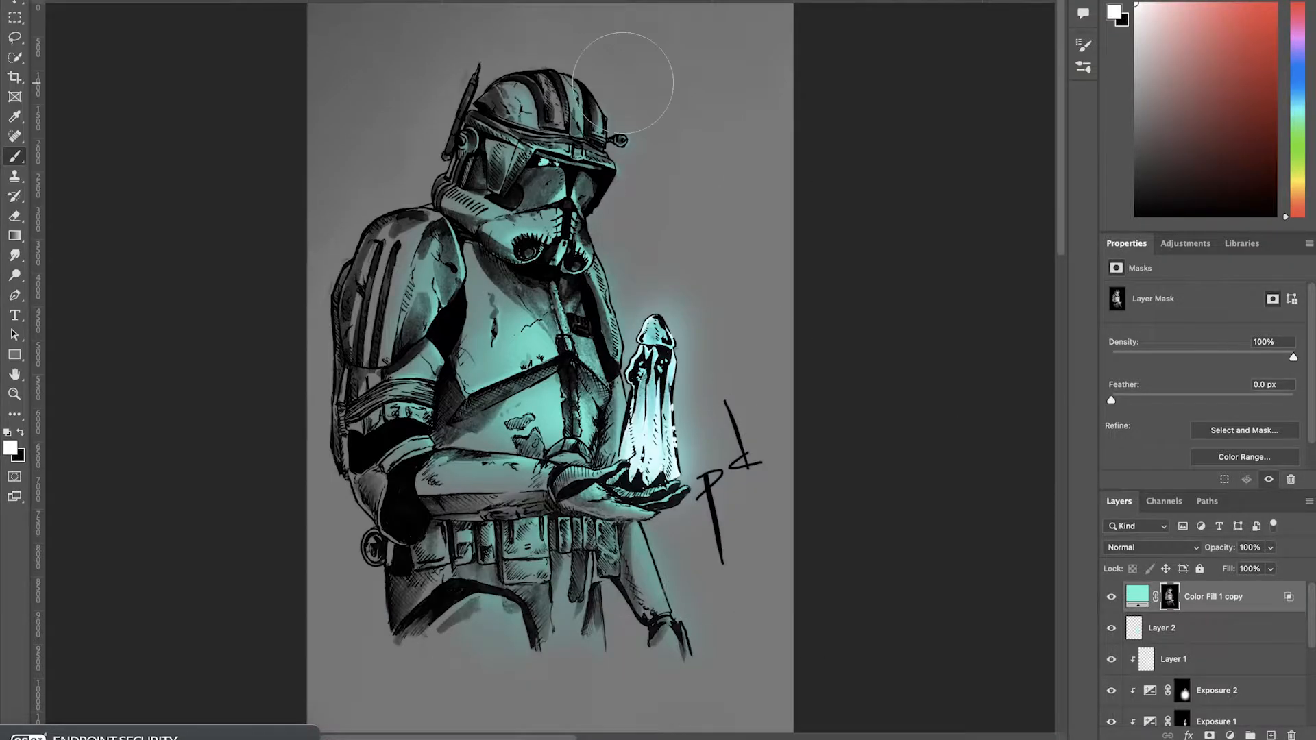
- Mask out the turquoise spill on the background beside the helmet, shoulder and torso by painting with black
key(x)
scroll(637, 178, up, 4)
scroll(600, 498, down, 10)
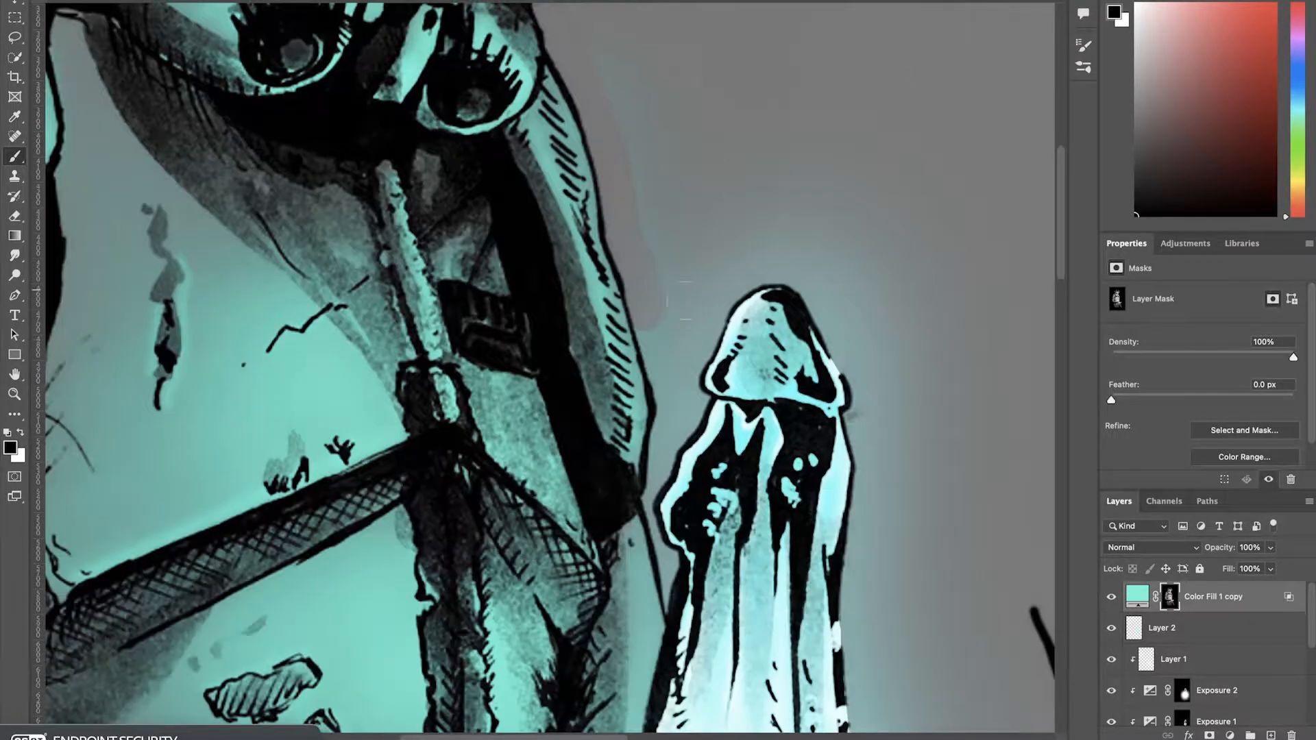
scroll(731, 258, up, 4)
key(bracketright)
key(bracketright)
key(bracketright)
key(super+0)
super+click(612, 392)
- Mask out the turquoise spill on the background around the lower armor outline below the hand
key(super+0)
super+click(684, 646)
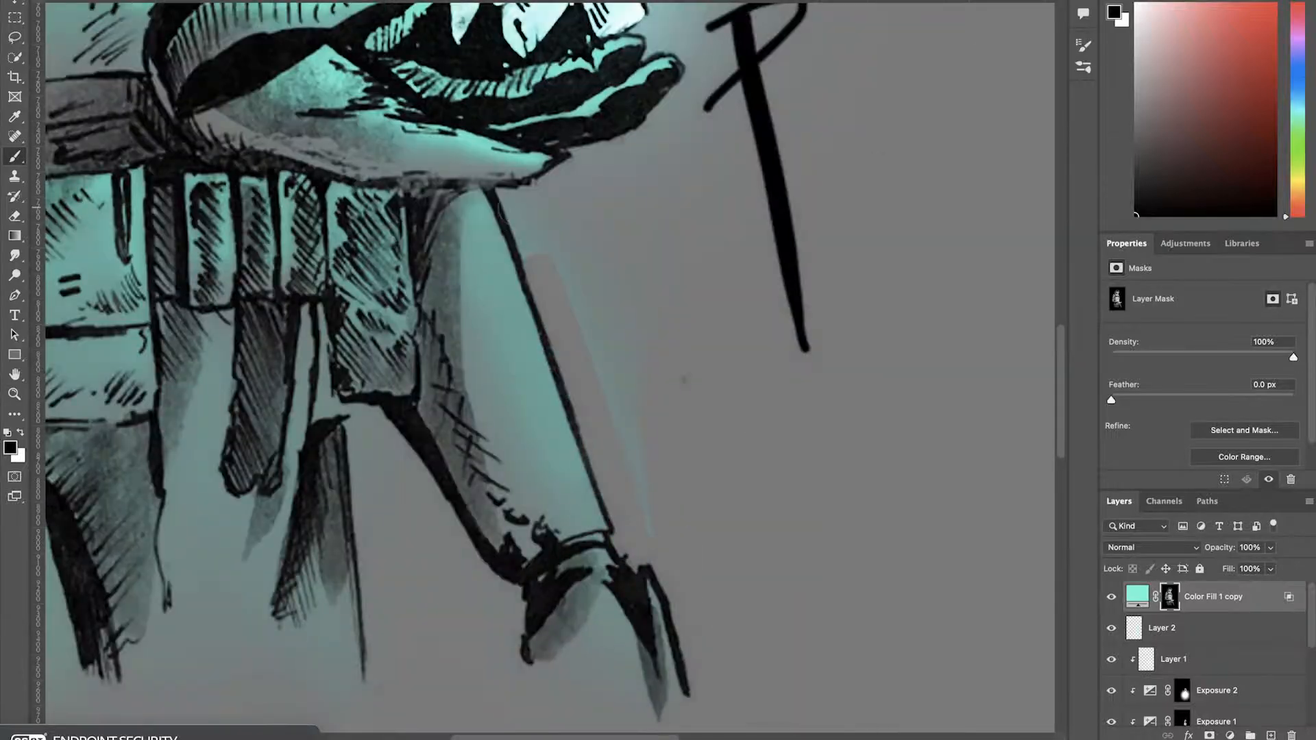
scroll(684, 383, up, 8)
key(super+0)
super+click(605, 655)
key(super+0)
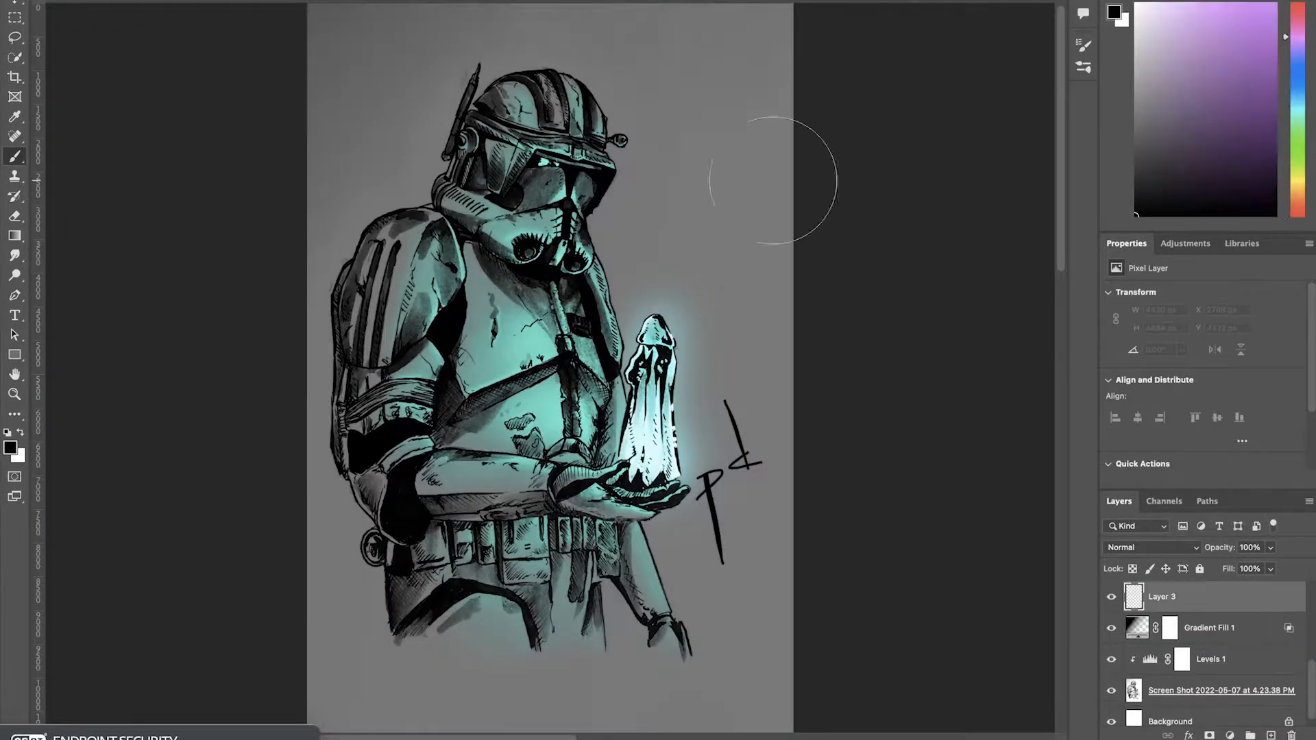
- Enable Shape Dynamics for the 5000 px brush and increase its jitter
click(1083, 67)
click(944, 65)
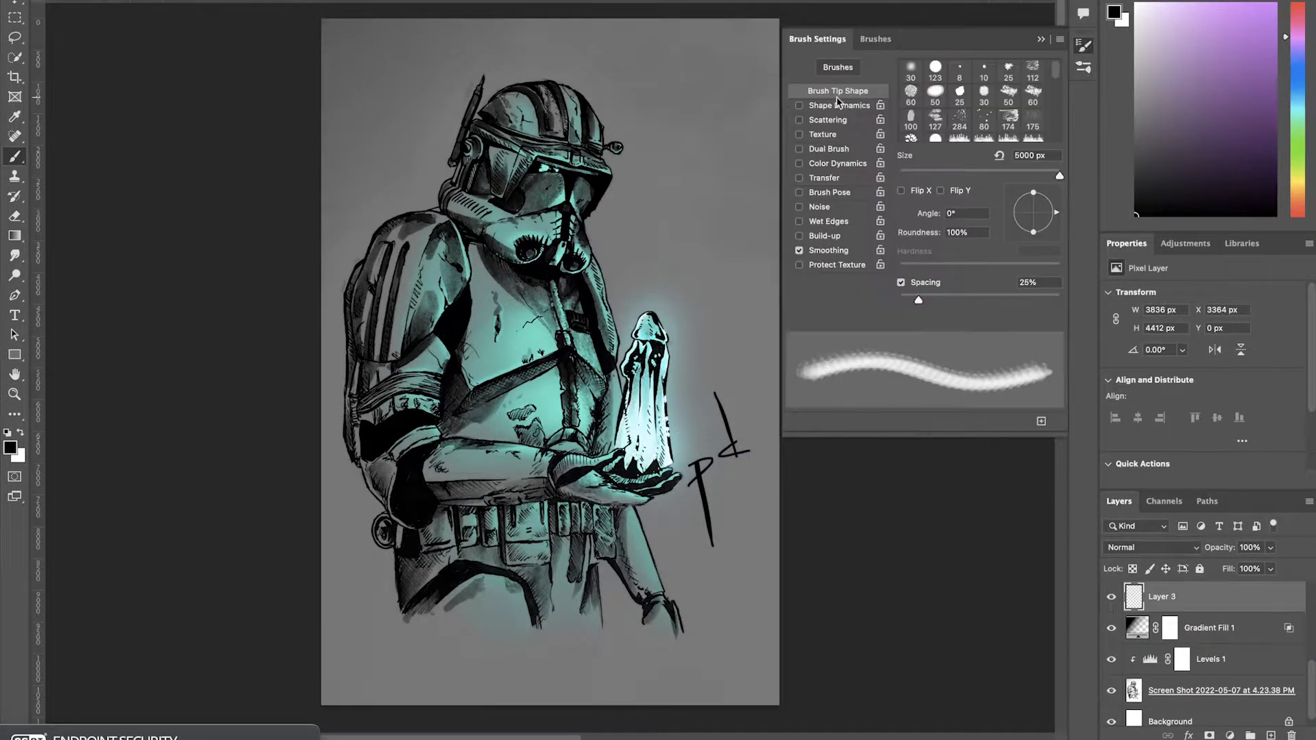
click(835, 106)
drag(899, 200, 939, 199)
- Paint dark smoky shading around the edges of the background on Layer 3
scroll(786, 185, up, 4)
mouse_move(786, 185)
mouse_down()
mouse_move(712, 128)
mouse_move(727, 343)
mouse_up()
scroll(851, 420, down, 5)
mouse_move(851, 420)
mouse_down()
mouse_move(352, 558)
mouse_move(466, 548)
mouse_up()
scroll(793, 308, up, 6)
scroll(384, 206, down, 5)
scroll(308, 480, down, 5)
scroll(285, 322, up, 10)
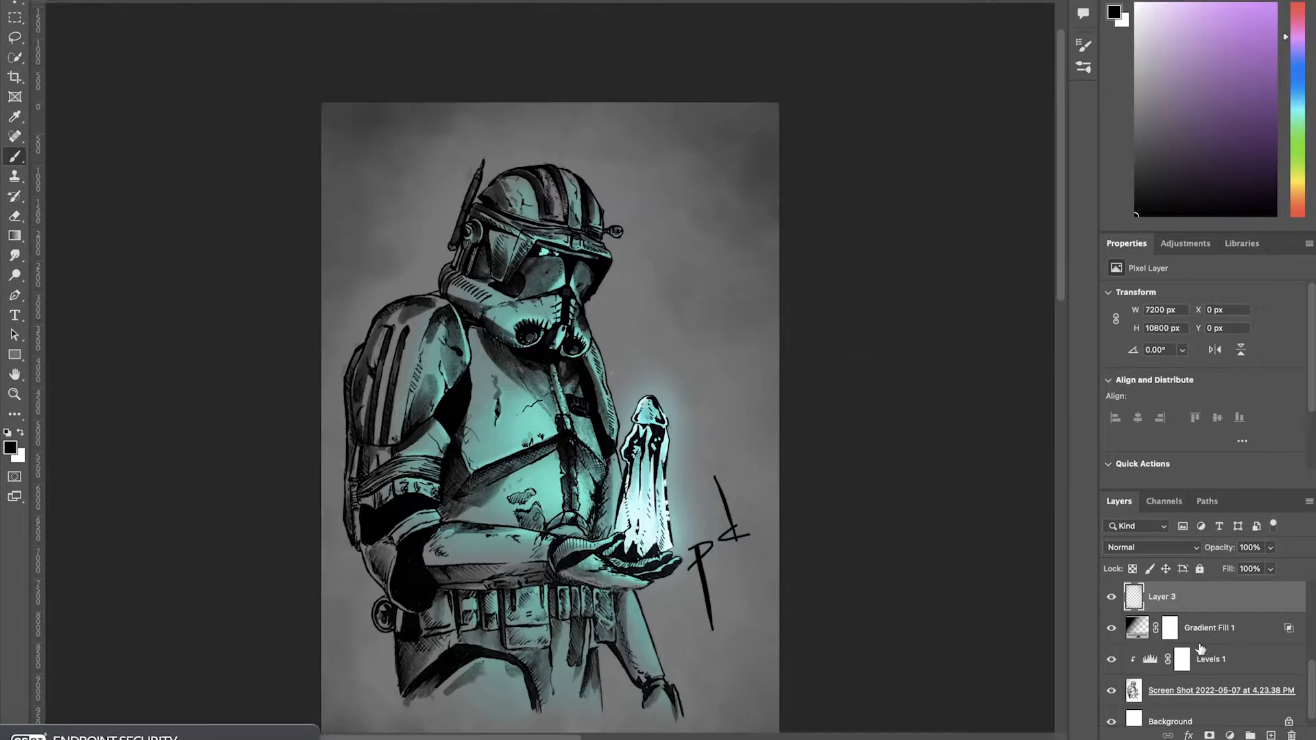
- Add a mask to Layer 3 and brush on it, and lower the white output level of Levels 1
click(1209, 735)
mouse_move(685, 117)
mouse_down()
mouse_move(668, 181)
mouse_move(692, 264)
mouse_up()
scroll(692, 270, up, 1)
click(1210, 658)
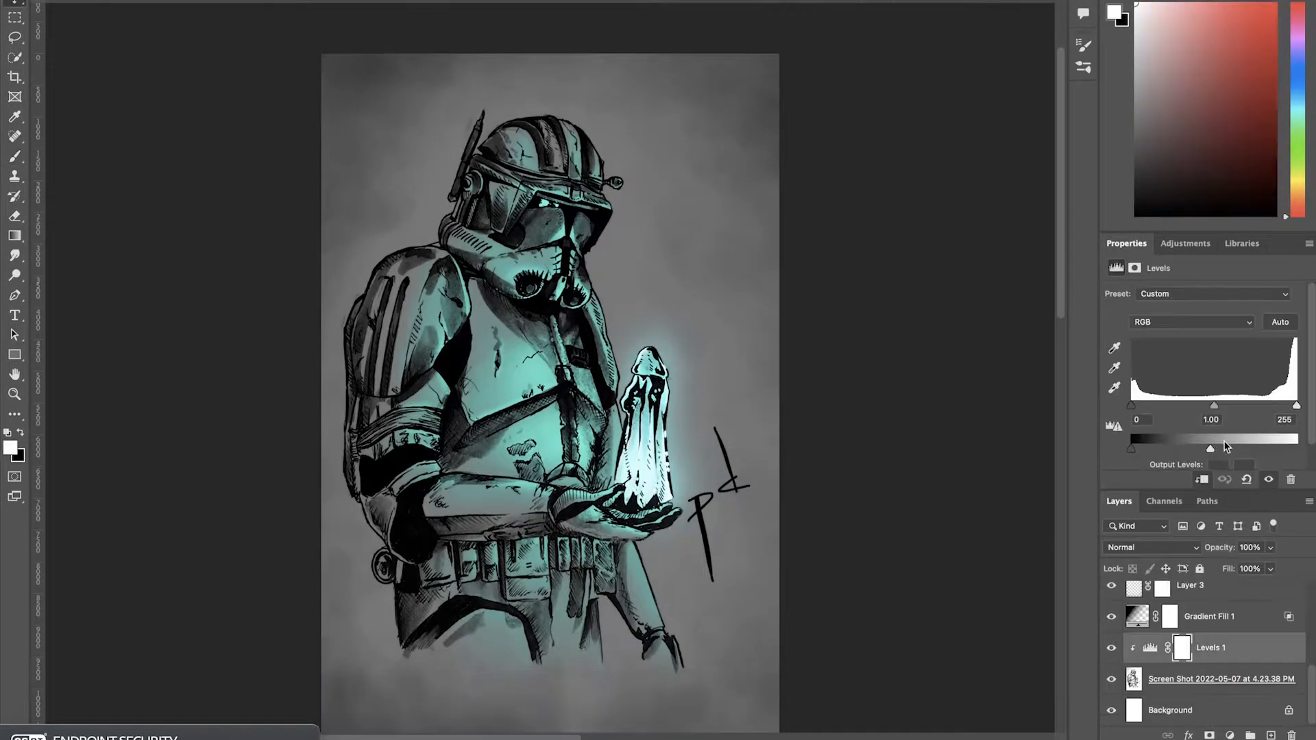
drag(1296, 446, 1193, 452)
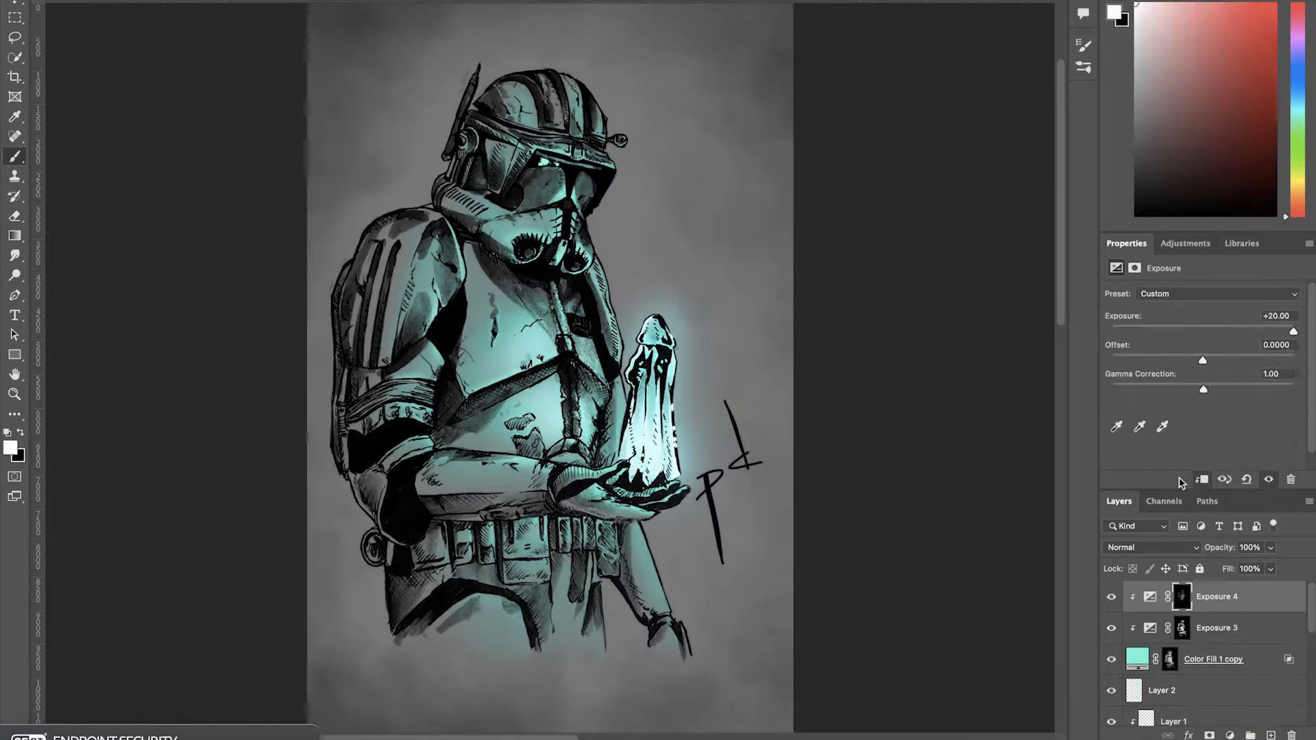
- Replace the duplicated turquoise fill's mask with a blank one and set its blend mode to Linear Dodge (Add)
click(1170, 598)
right_click(1171, 600)
click(1137, 596)
click(1158, 548)
click(1148, 708)
click(1209, 736)
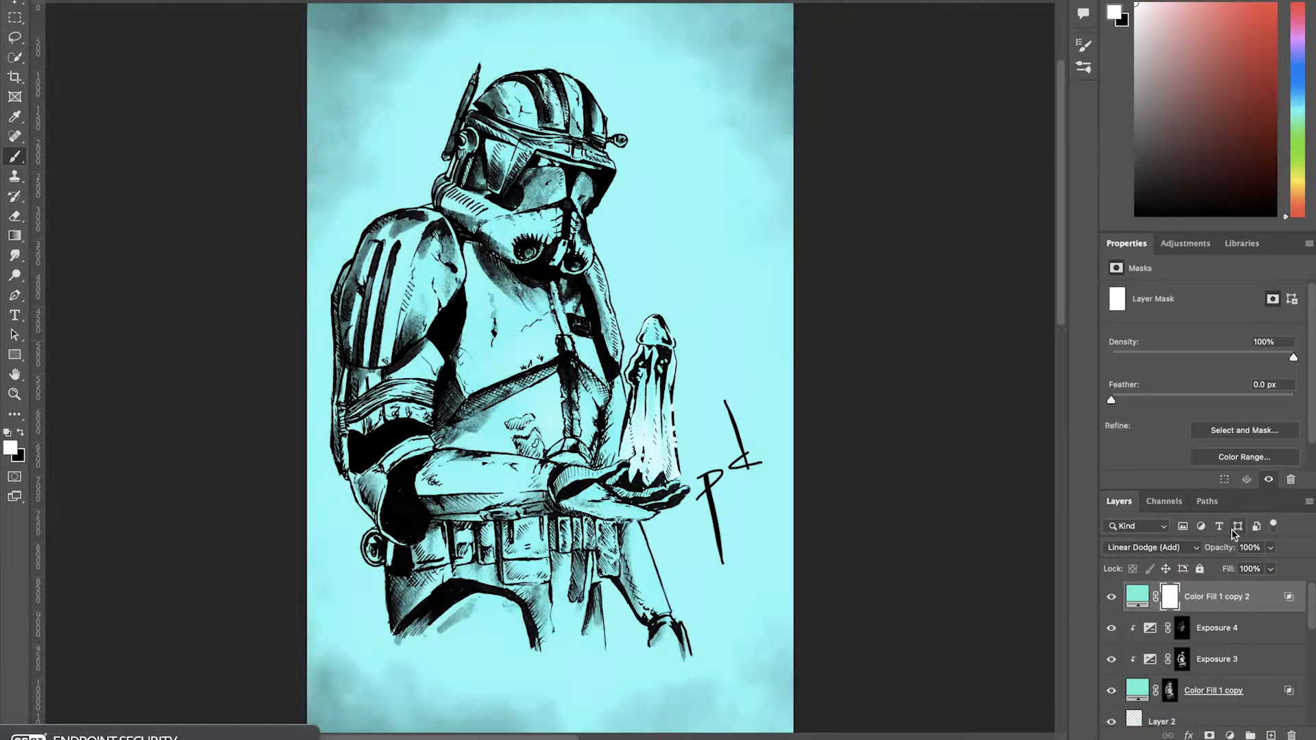
- Invert the mask of Color Fill 1 copy 2 to black and paint a bright turquoise glow around the held figure and hand
key(super+i)
key(z)
click(645, 499)
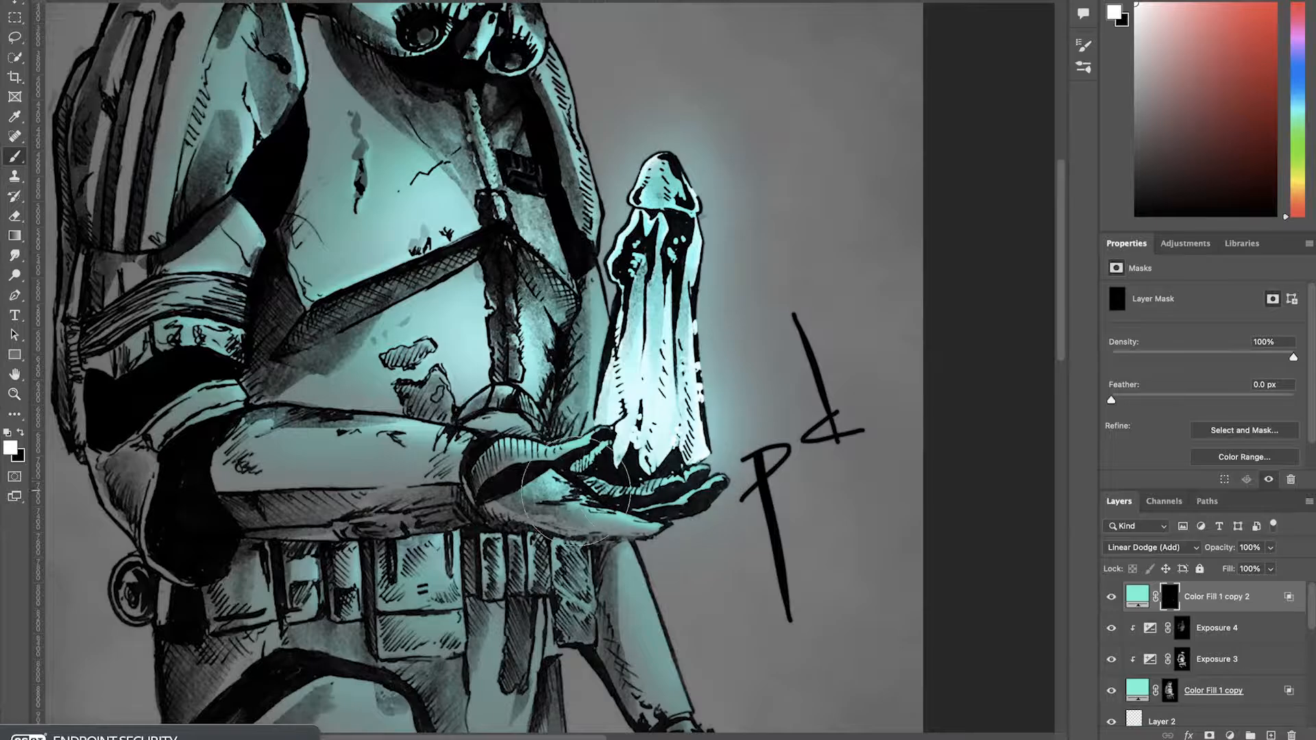
drag(651, 446, 655, 473)
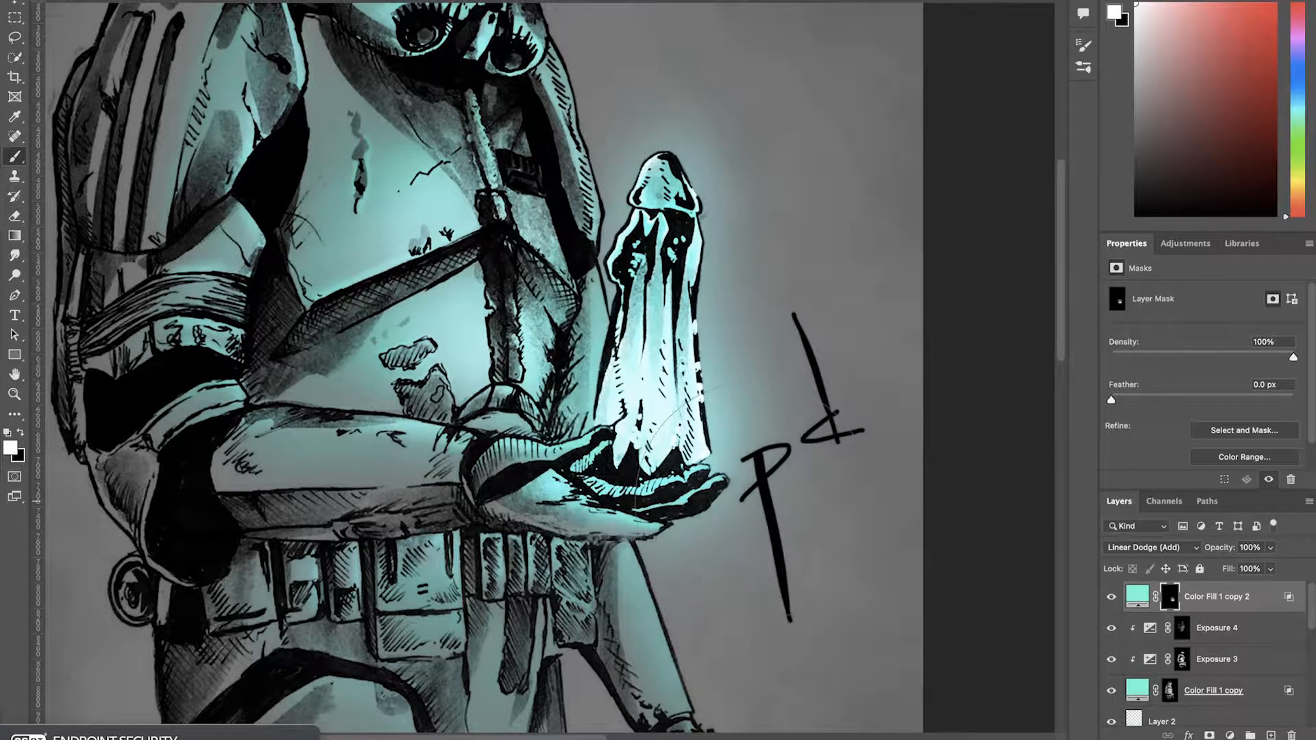
key(super+0)
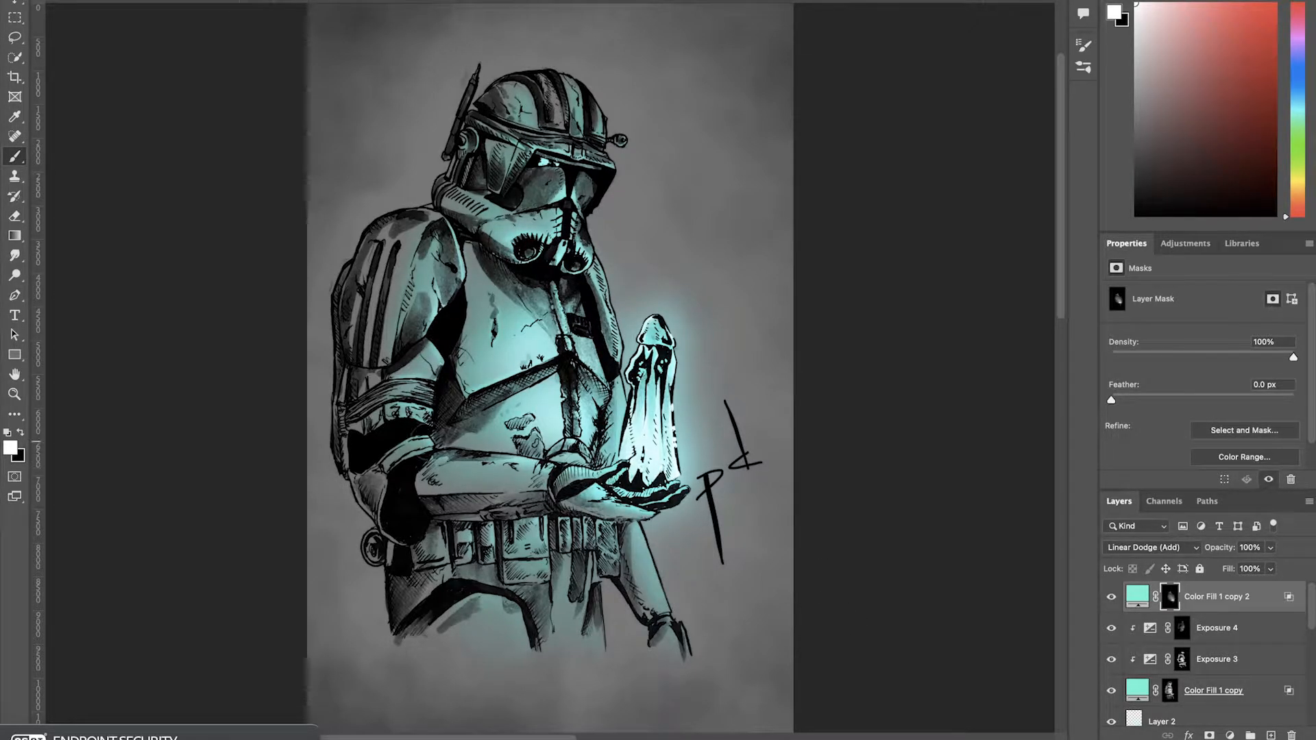
click(1111, 597)
click(1111, 597)
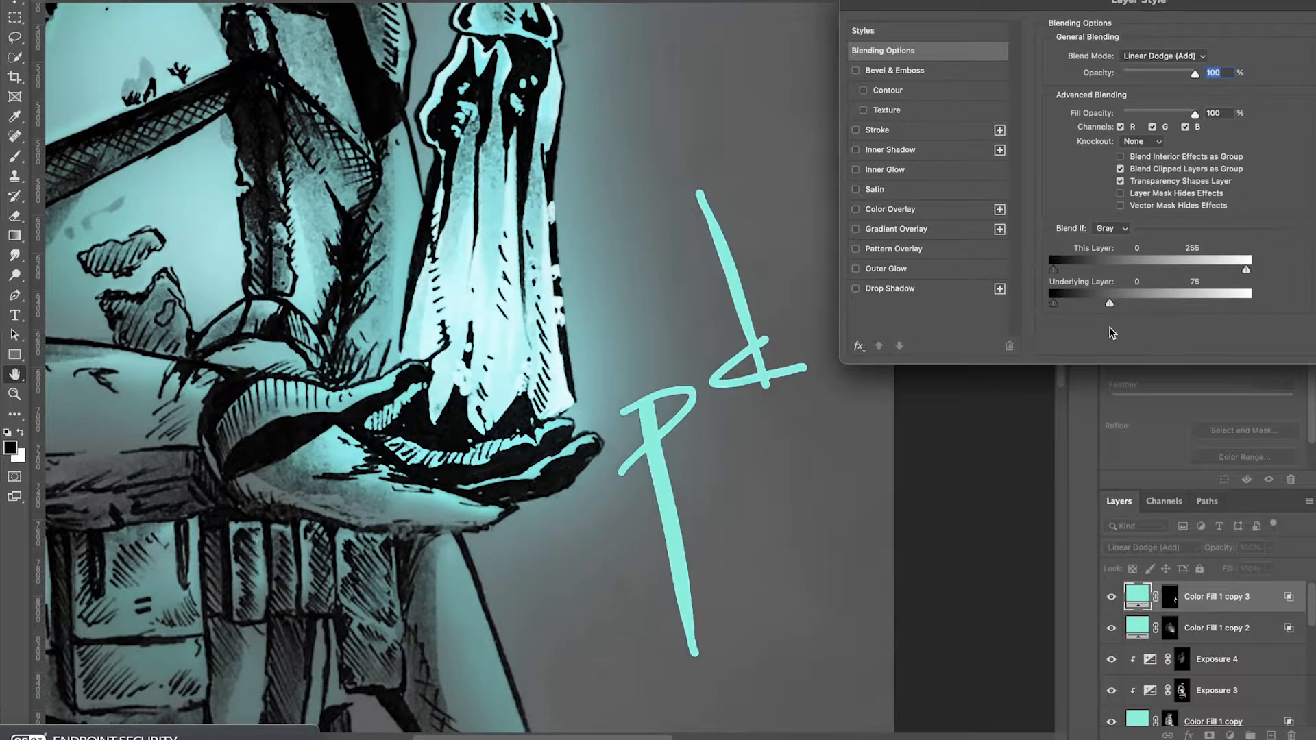
- Clear the painted mask of Color Fill 1 copy 3 and brush turquoise light along the edges of the signature's upper letter
drag(1097, 305, 1113, 305)
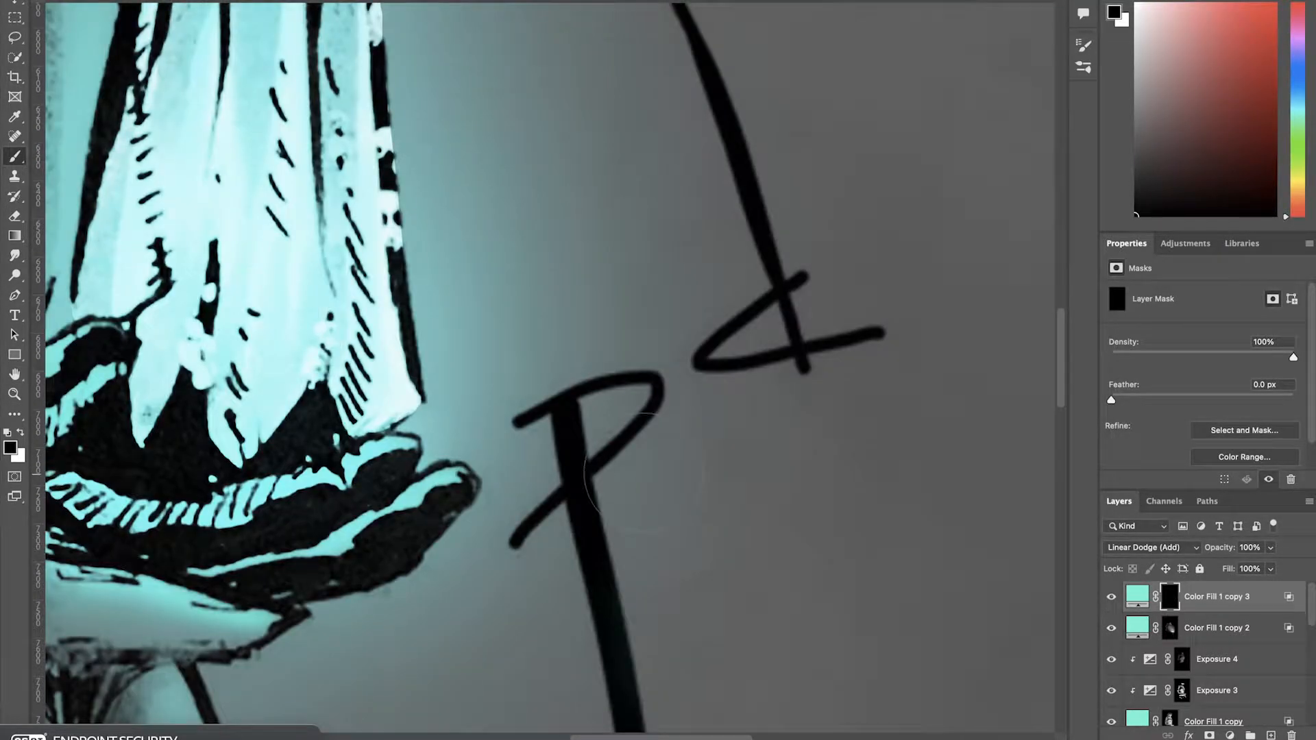
key(x)
scroll(668, 149, up, 3)
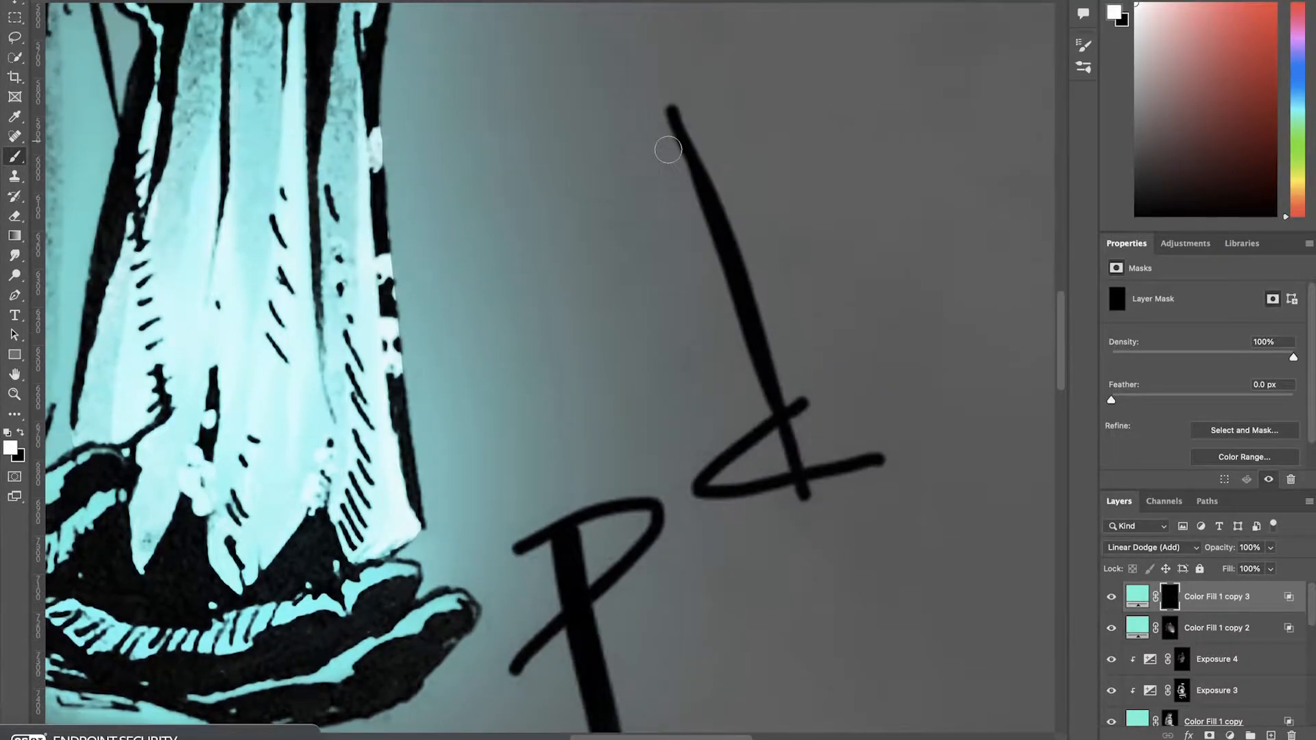
super+click(808, 448)
mouse_move(720, 387)
mouse_down()
mouse_move(626, 459)
mouse_move(617, 558)
mouse_up()
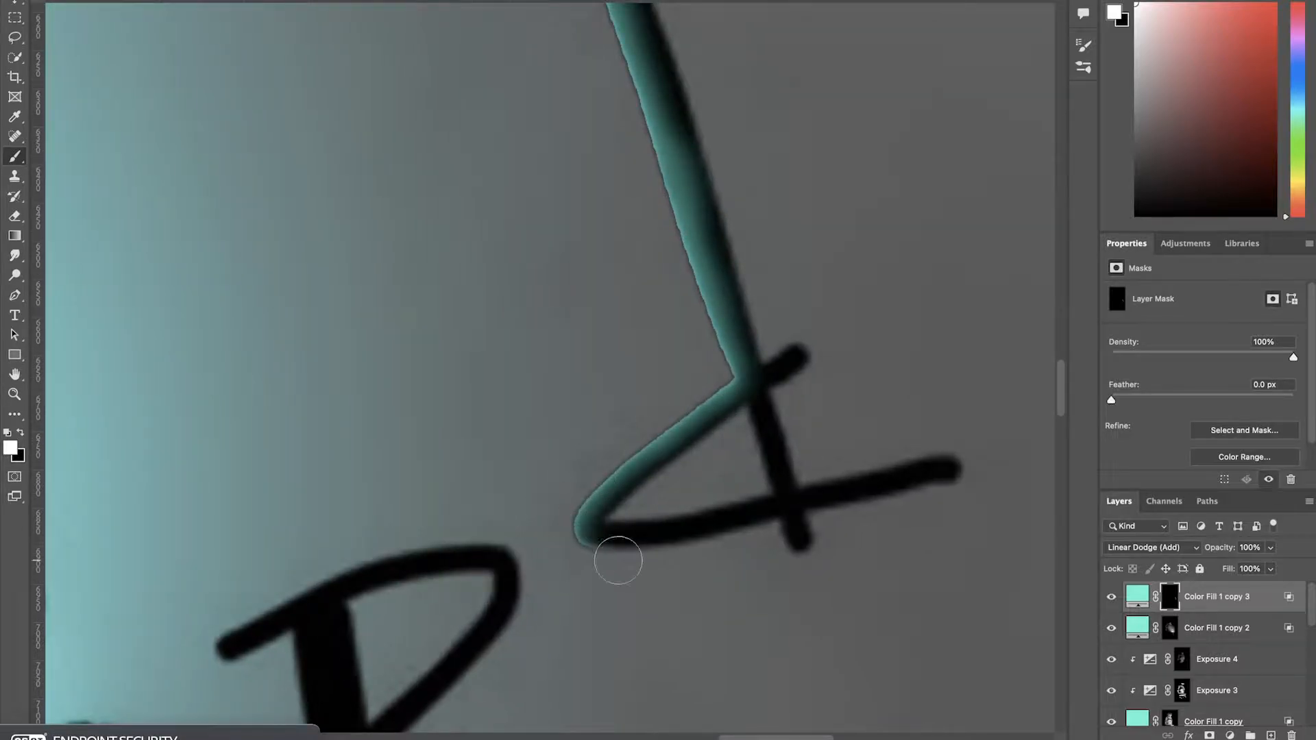
super+click(690, 482)
drag(781, 538, 672, 562)
key([)
drag(754, 420, 728, 549)
scroll(729, 549, up, 3)
scroll(617, 545, down, 4)
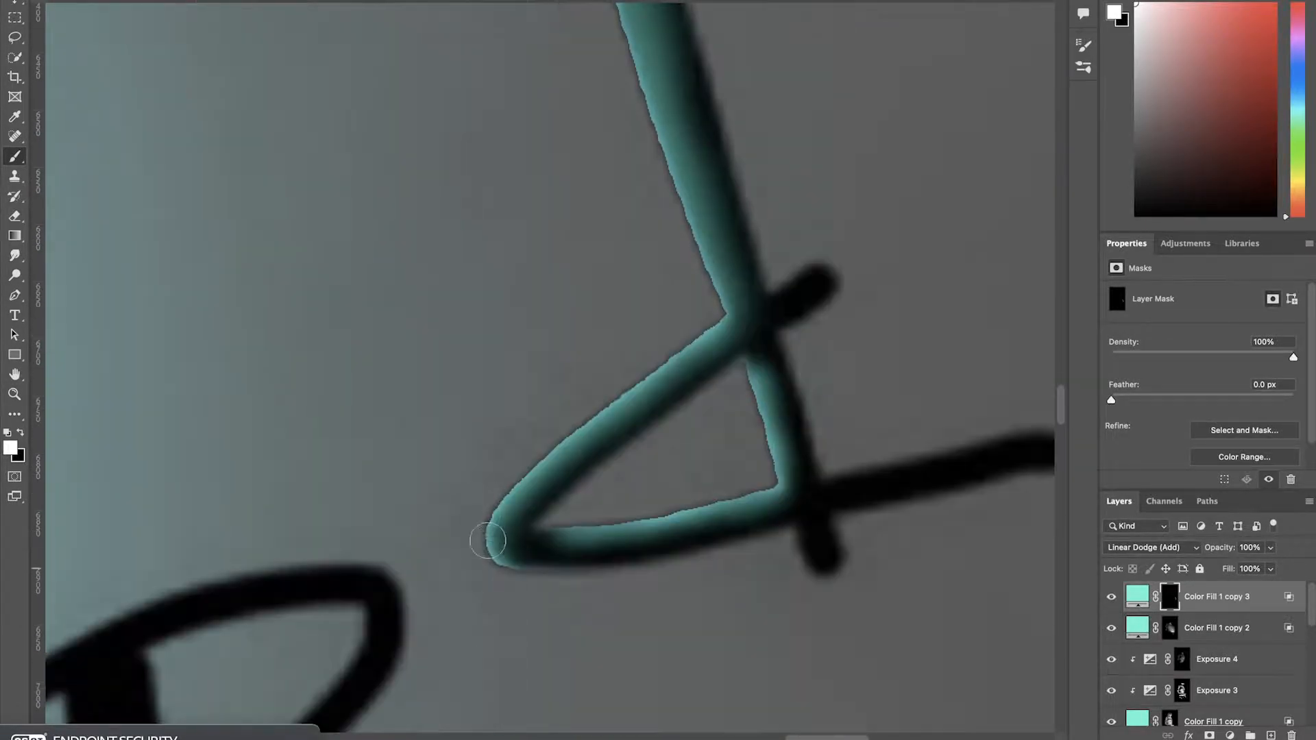
scroll(628, 453, up, 15)
mouse_move(493, 541)
mouse_down()
mouse_move(538, 464)
mouse_move(537, 541)
mouse_move(558, 561)
mouse_up()
scroll(687, 336, down, 3)
scroll(688, 337, down, 10)
key(super+0)
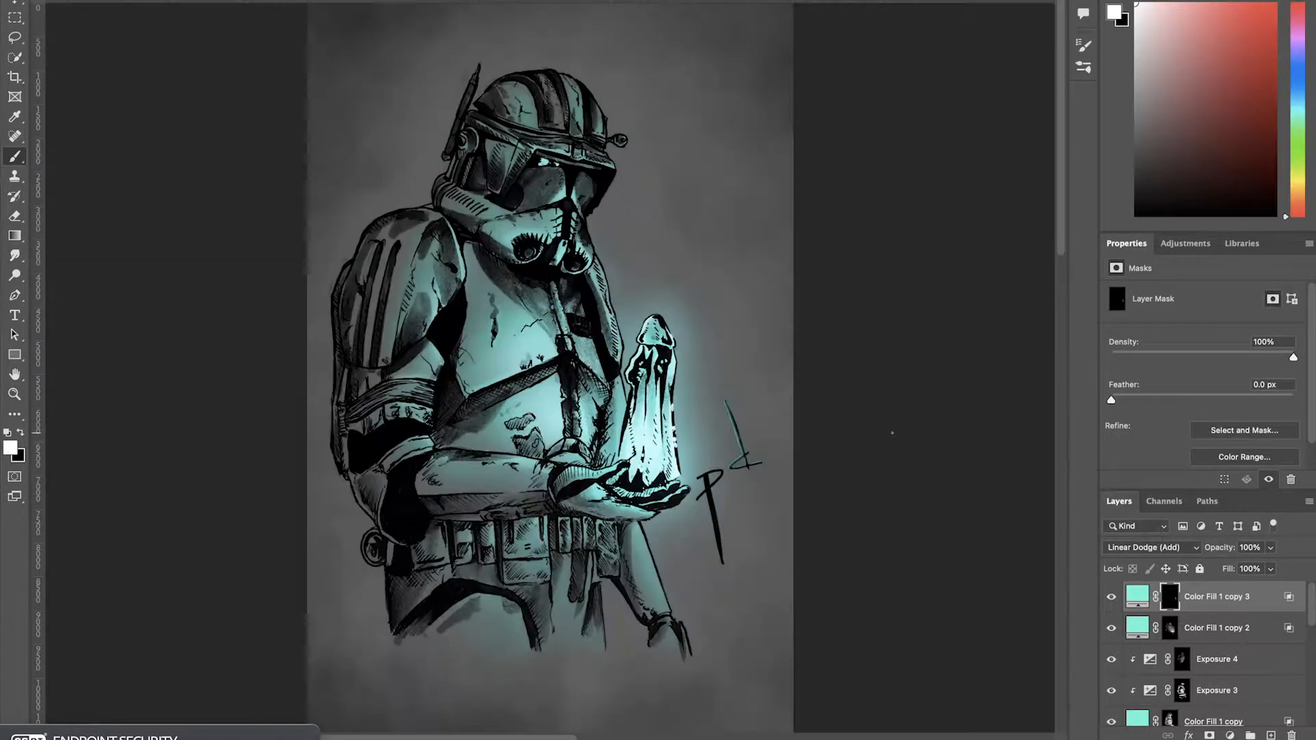
- Brush turquoise light along the upper stroke, tail and stem edge of the signature's lower letter
super+click(712, 455)
super+click(562, 438)
drag(531, 423, 741, 291)
scroll(526, 621, down, 3)
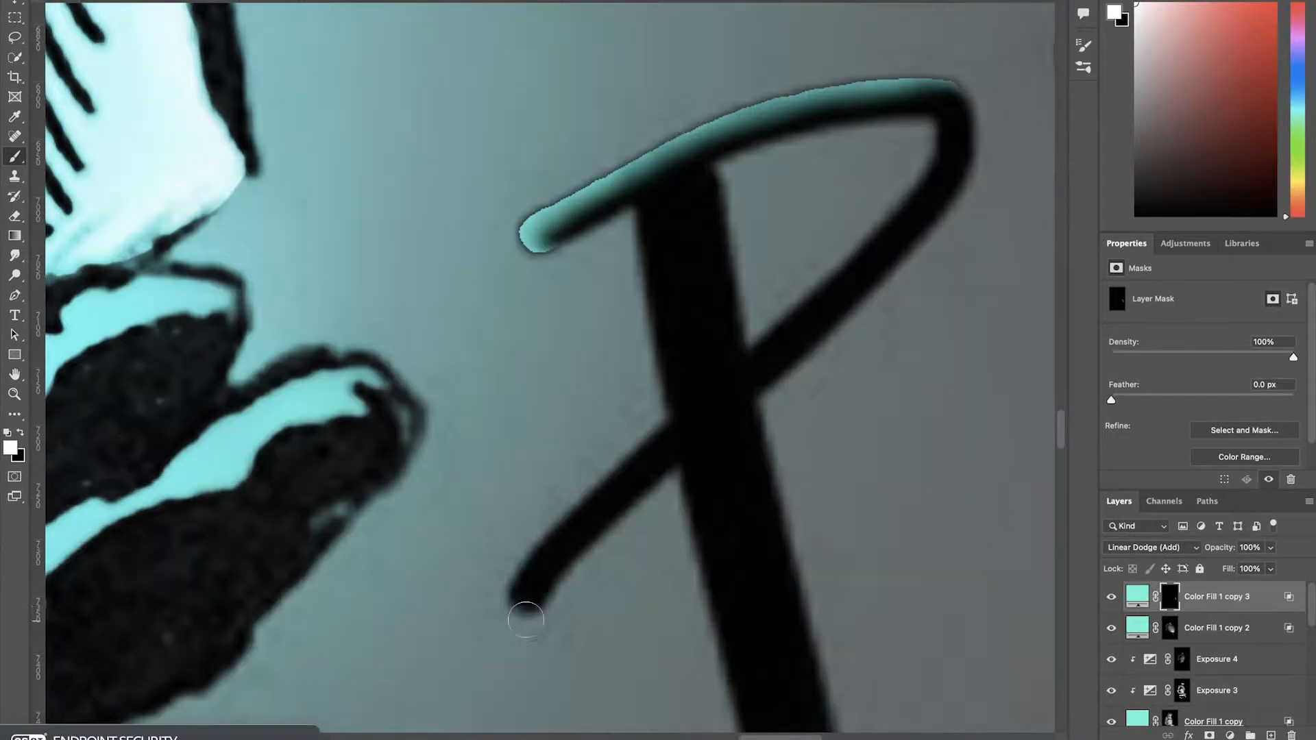
scroll(669, 409, up, 3)
key(])
key(])
drag(654, 374, 679, 479)
scroll(679, 479, down, 8)
drag(709, 130, 764, 352)
key(super+0)
super+click(714, 520)
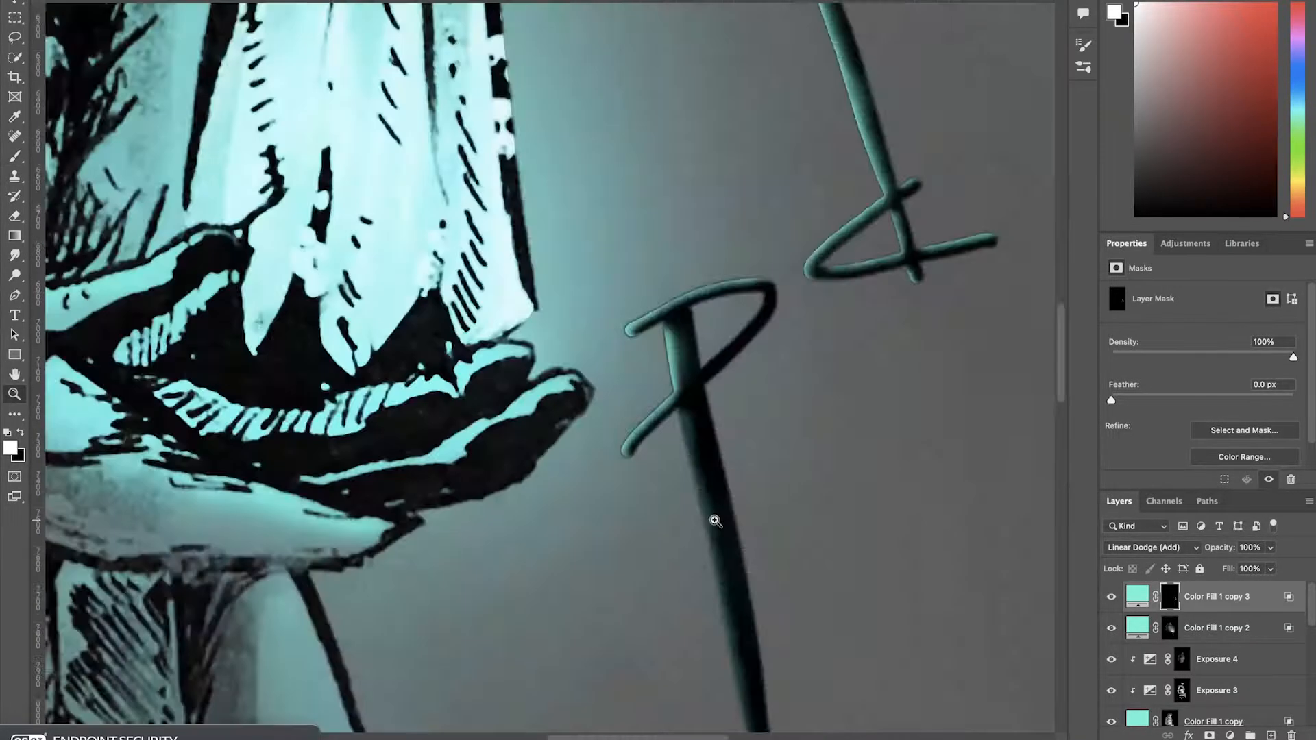
- Add turquoise light with a smaller brush inside the loop of the signature's lower letter
scroll(709, 507, down, 3)
scroll(657, 305, up, 5)
key([)
key([)
key([)
drag(892, 417, 968, 400)
scroll(823, 384, down, 4)
super+click(736, 275)
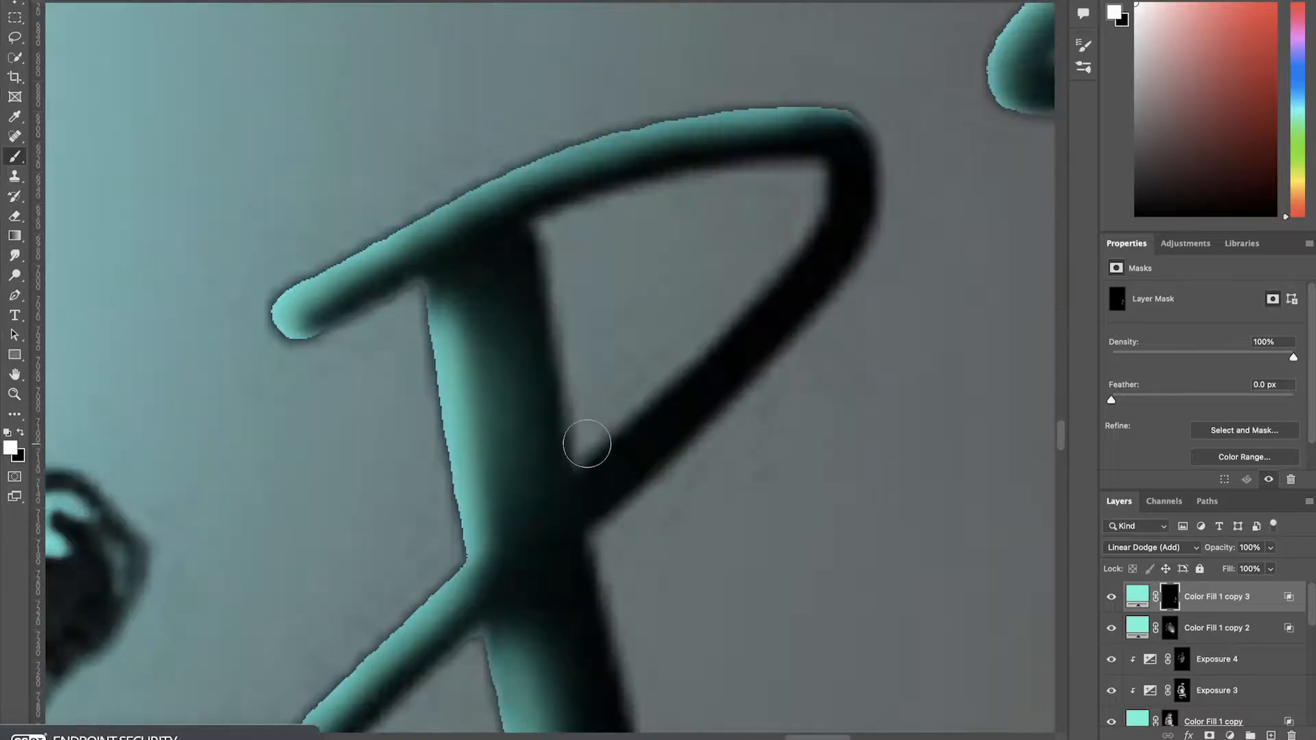
drag(587, 443, 822, 185)
key(super+0)
super+click(716, 510)
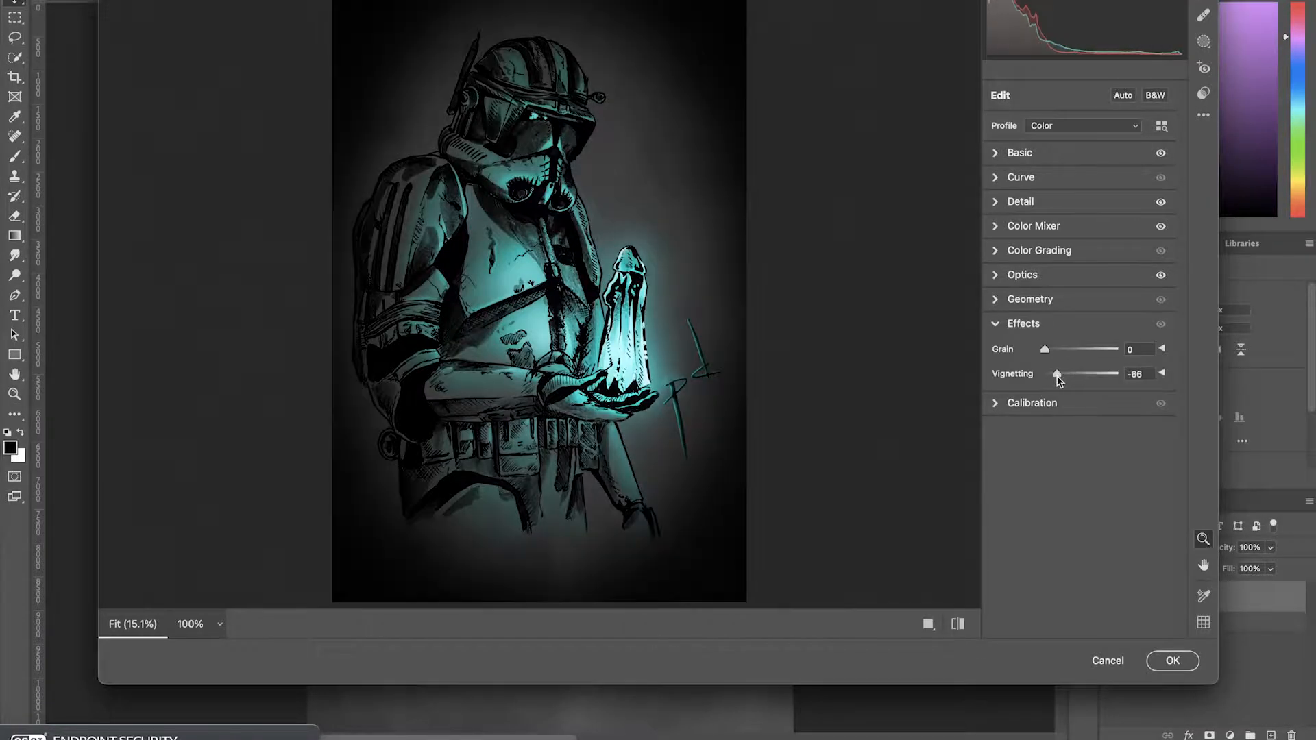
drag(1058, 376, 1083, 374)
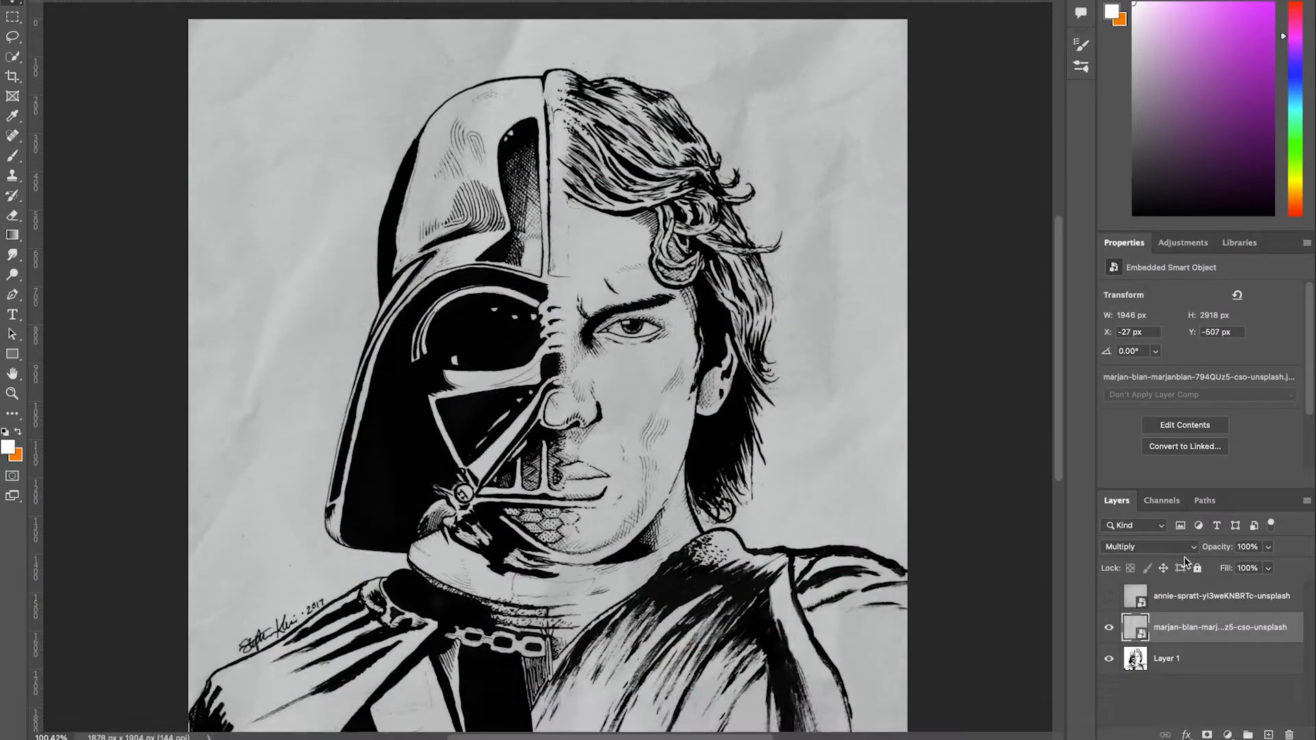
- Paint red light on the Color Fill 1 mask over the helmet's crosshatched recess, center ridge and brow
click(1246, 594)
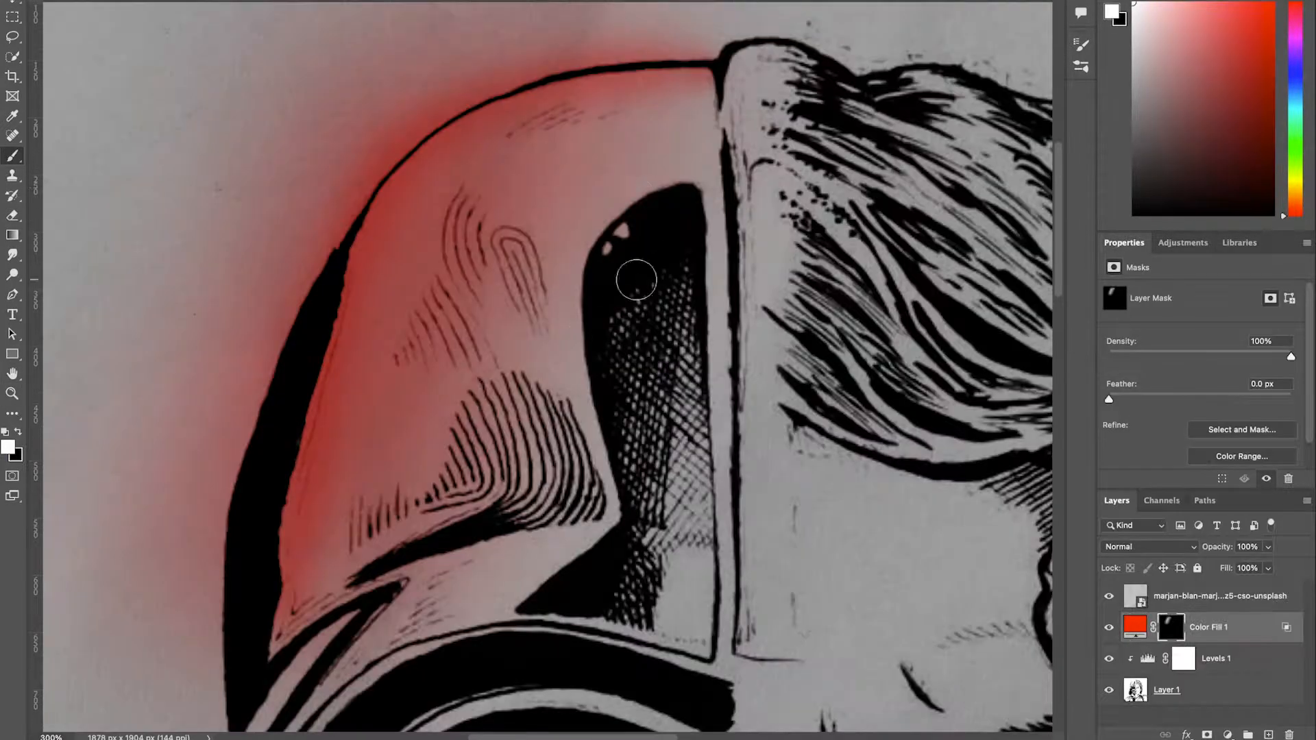
mouse_move(734, 372)
mouse_down()
mouse_move(737, 644)
mouse_move(688, 278)
mouse_up()
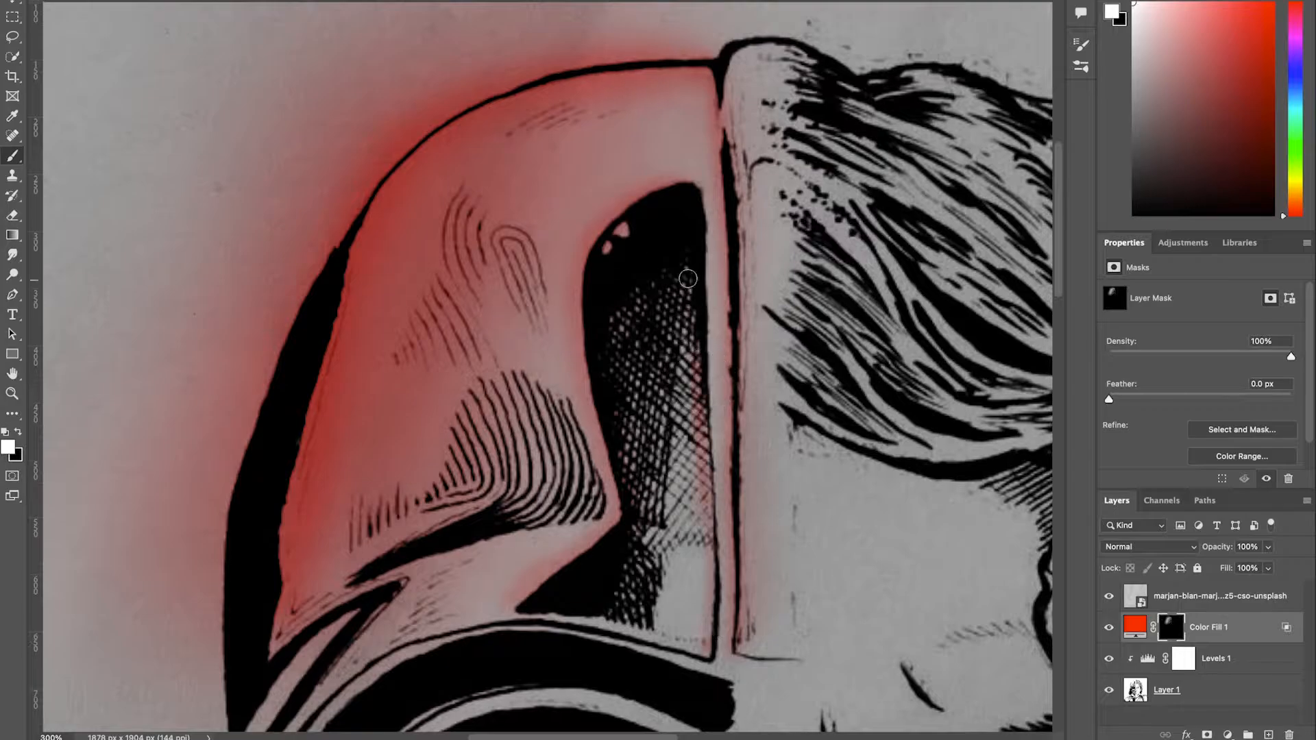
scroll(353, 473, down, 3)
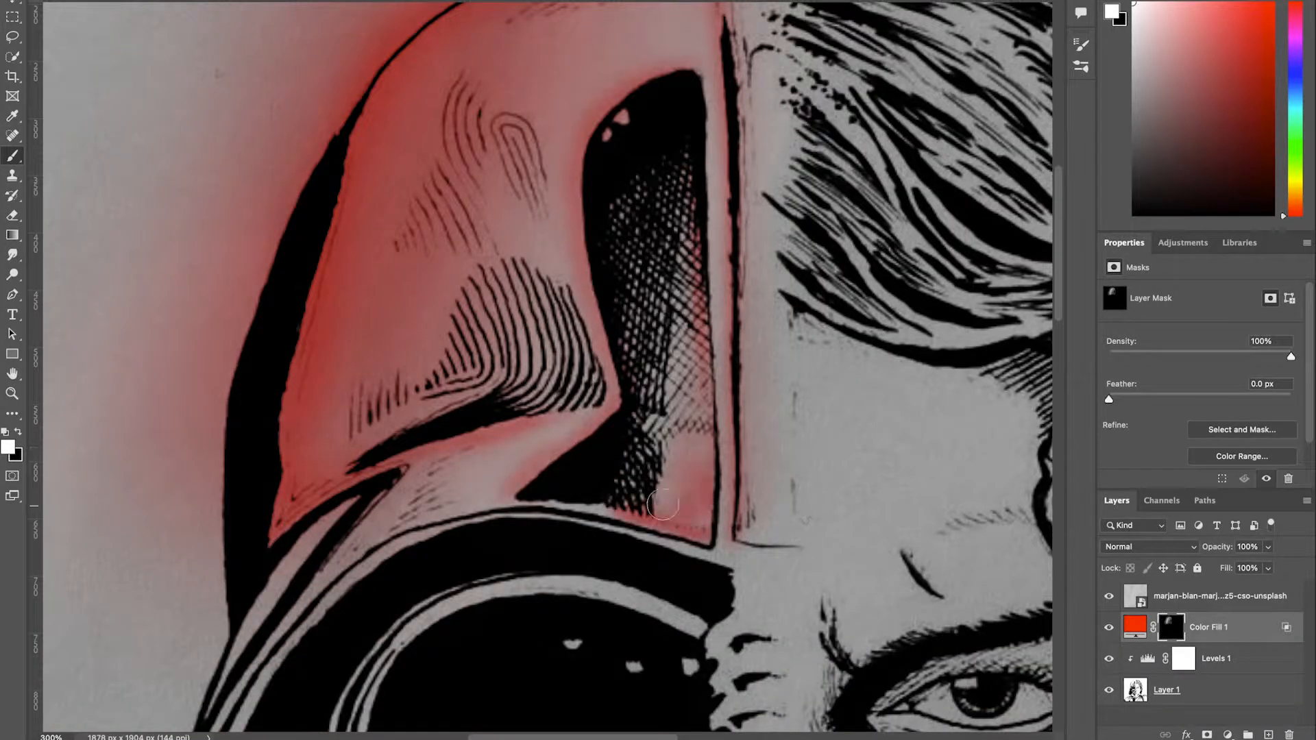
drag(663, 504, 425, 514)
- Paint red light along the flared outer edge of the helmet's side
key(super+minus)
key(super+equal)
scroll(439, 370, down, 5)
drag(202, 706, 317, 226)
- Paint red light on the small ridges between the mask's eye and the face, down to the nose bridge
scroll(318, 226, up, 5)
mouse_move(862, 391)
mouse_down()
mouse_move(828, 425)
mouse_move(891, 432)
mouse_up()
scroll(842, 383, down, 3)
scroll(857, 329, down, 5)
mouse_move(898, 240)
mouse_down()
mouse_move(788, 335)
mouse_move(753, 391)
mouse_up()
scroll(822, 329, up, 1)
scroll(835, 318, up, 3)
key([)
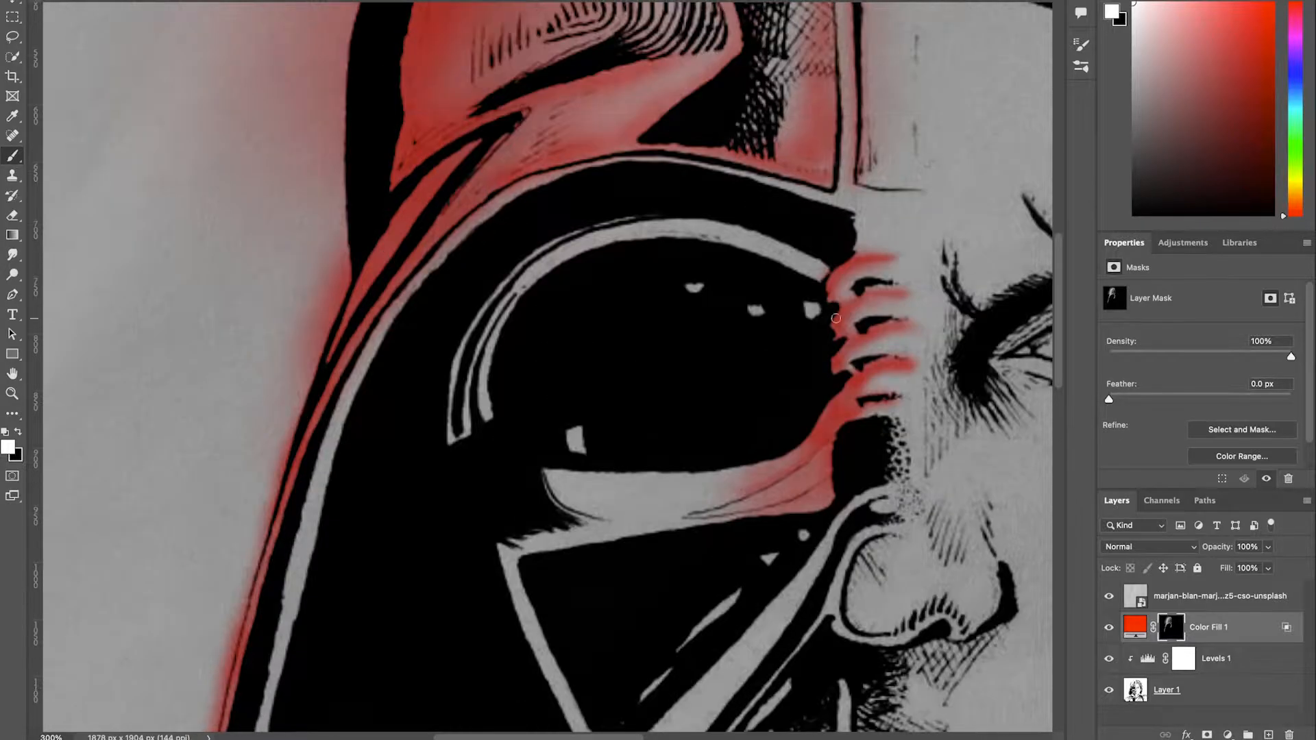
- Paint red light along the diagonal strut running from the nose to the round fitting on the mask's cheek
scroll(835, 318, down, 4)
scroll(685, 411, right, 6)
drag(579, 442, 538, 479)
key(super+equal)
drag(535, 282, 260, 603)
drag(507, 343, 281, 648)
scroll(274, 637, down, 2)
mouse_move(239, 591)
mouse_down()
mouse_move(200, 639)
mouse_move(236, 617)
mouse_up()
- Paint red light along the upper edge of the caped shoulder beneath the helmet
key(super+minus)
key(super+minus)
key(super+minus)
key(super+equal)
key(super+equal)
scroll(480, 411, down, 8)
scroll(479, 412, left, 5)
scroll(479, 411, down, 3)
drag(226, 541, 747, 216)
drag(685, 326, 425, 455)
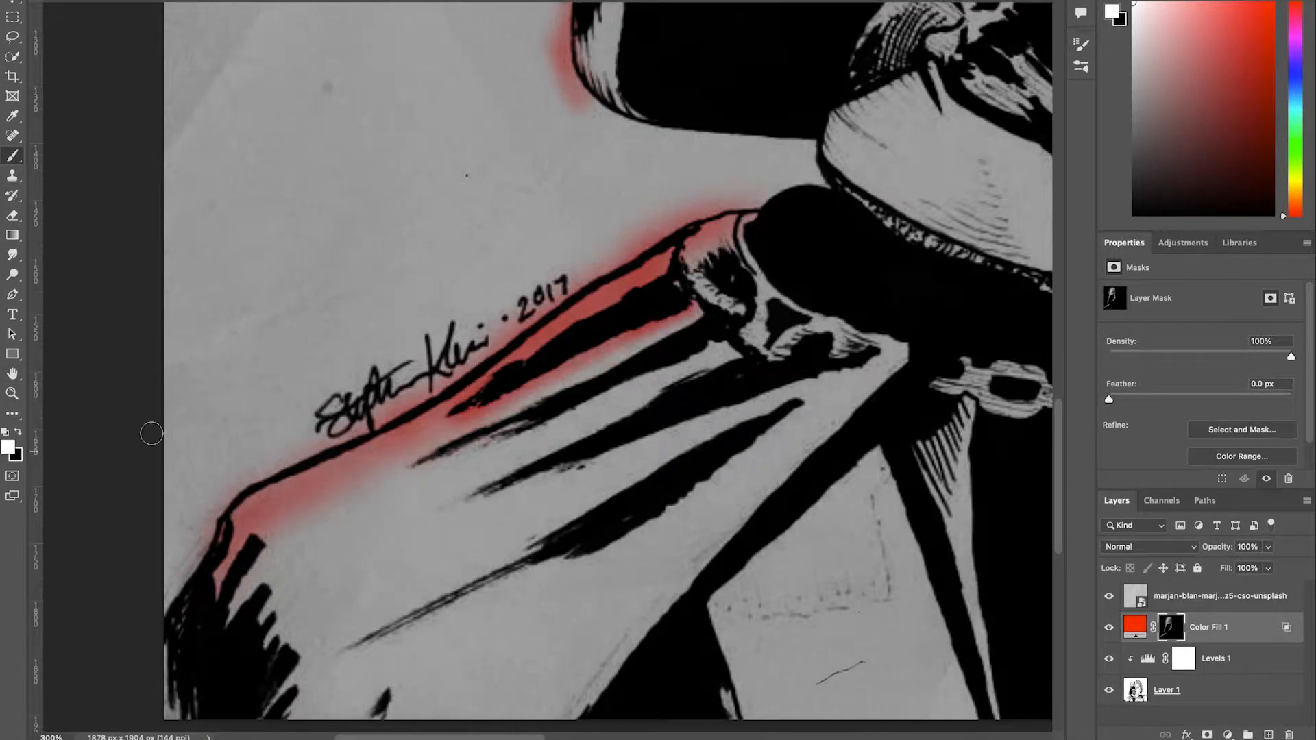
- Paint red light over the cape folds below the shoulder edge
drag(541, 422, 712, 356)
drag(445, 511, 856, 374)
scroll(685, 384, down, 2)
drag(685, 411, 370, 576)
key(super+0)
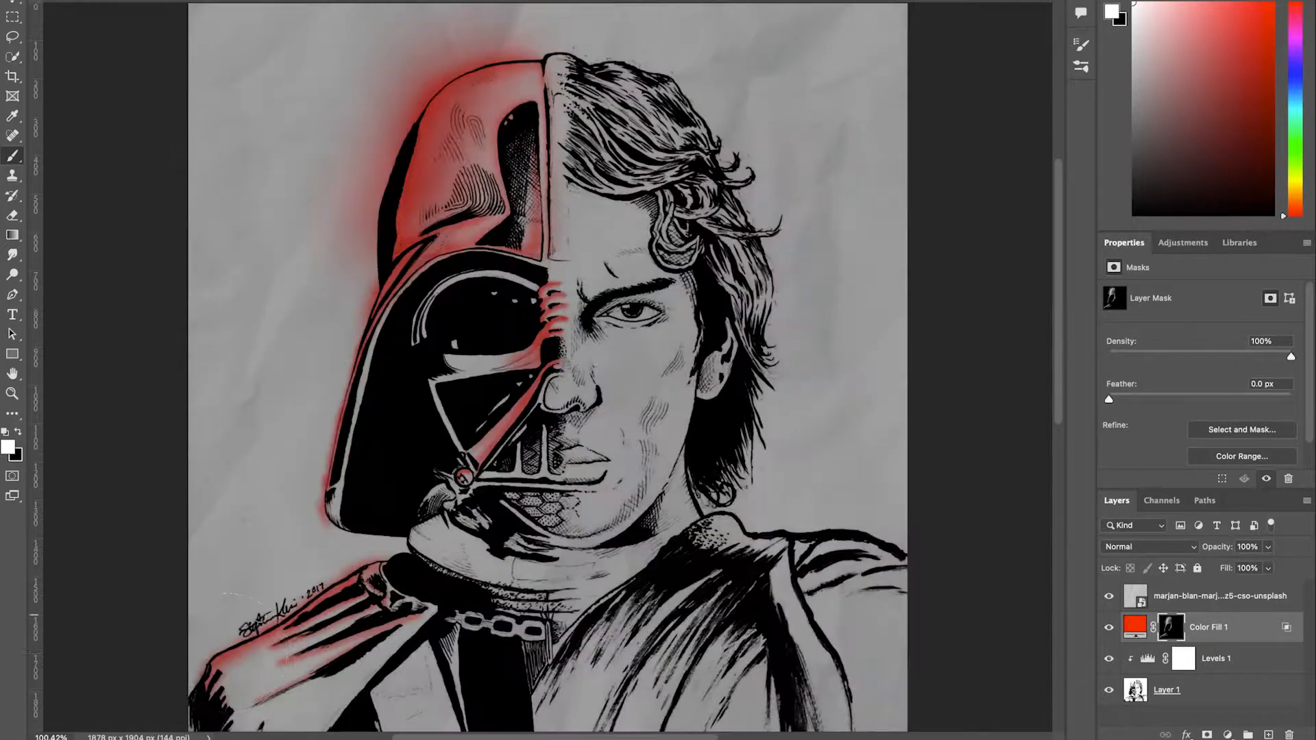
- Enlarge the brush and erase the red spill outside the shoulder and around the top of the helmet
key(])
drag(226, 597, 356, 534)
scroll(108, 288, up, 3)
drag(492, 61, 291, 257)
- Clean the remaining red off the background beside the helmet's upper dome
key(z)
double_click(475, 188)
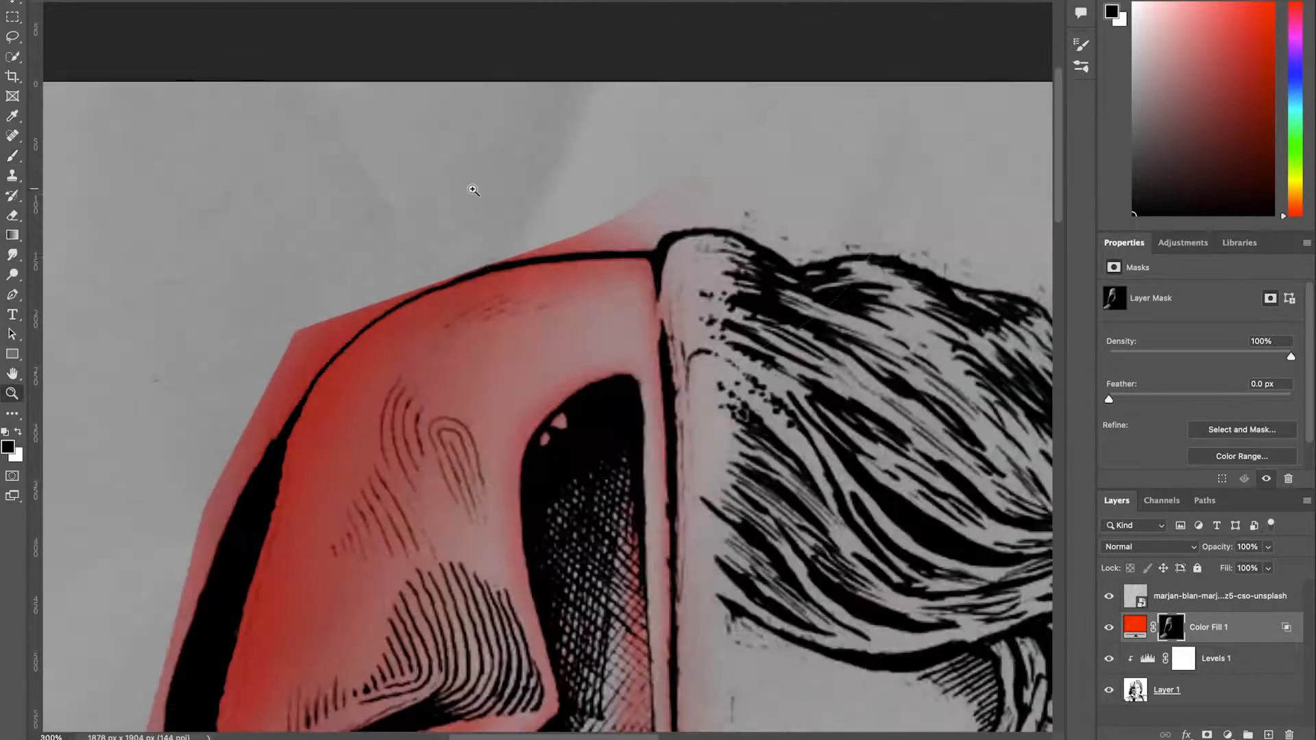
drag(295, 353, 140, 679)
scroll(479, 384, down, 8)
scroll(479, 383, left, 5)
drag(534, 137, 548, 289)
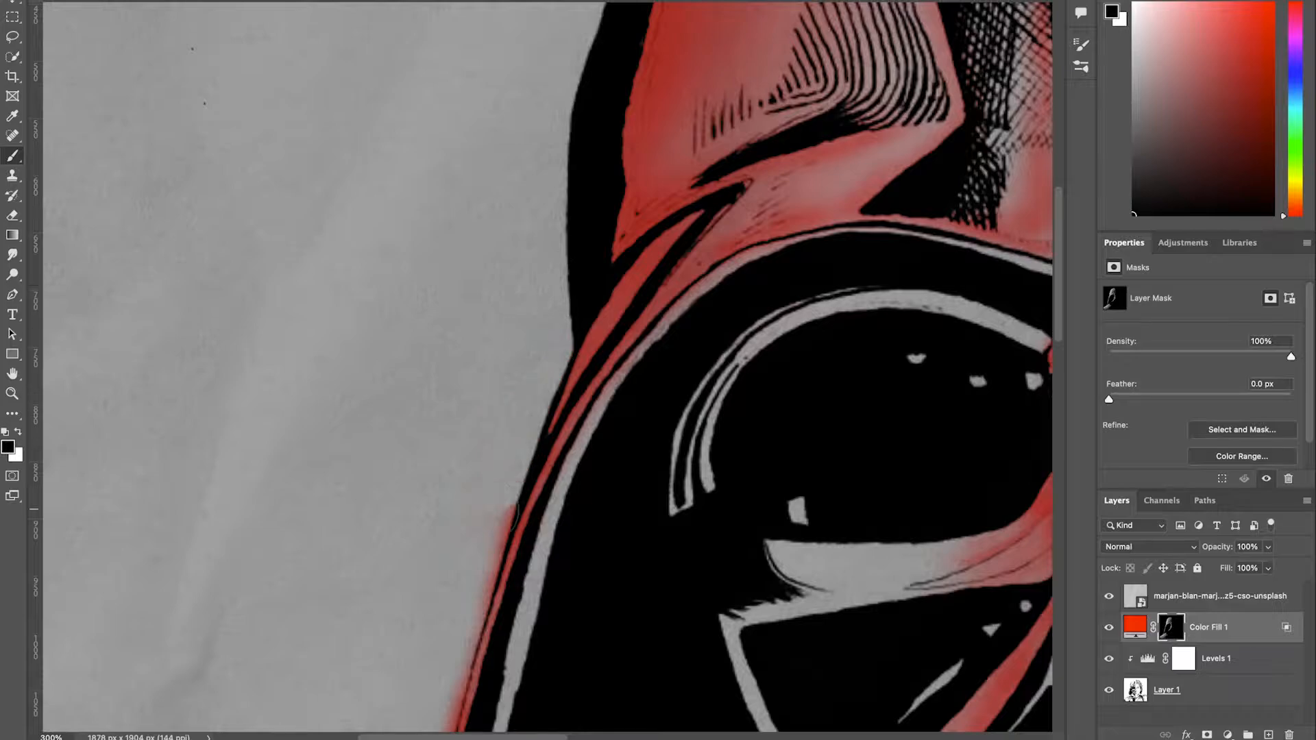
- Erase the red spill along the helmet's lower outer edge down to the shoulder
scroll(487, 509, down, 5)
drag(442, 274, 387, 507)
scroll(388, 507, down, 5)
mouse_move(380, 281)
mouse_down()
mouse_move(631, 461)
mouse_move(343, 438)
mouse_up()
mouse_move(315, 479)
mouse_down()
mouse_move(562, 441)
mouse_move(281, 559)
mouse_up()
scroll(281, 559, down, 4)
scroll(281, 558, left, 3)
drag(486, 333, 423, 369)
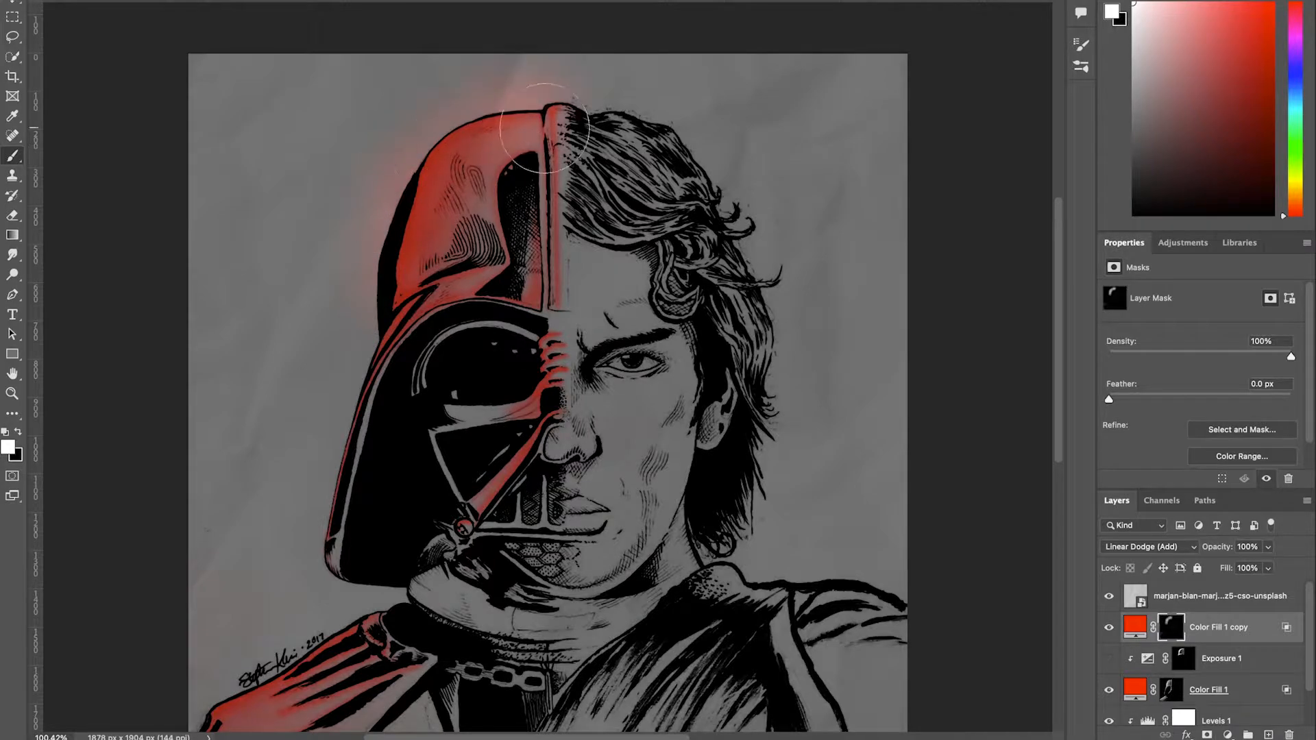
- Paint a soft red glow around the helmet and shoulder on the mask of the Linear Dodge (Add) Color Fill 1 copy
scroll(365, 306, down, 3)
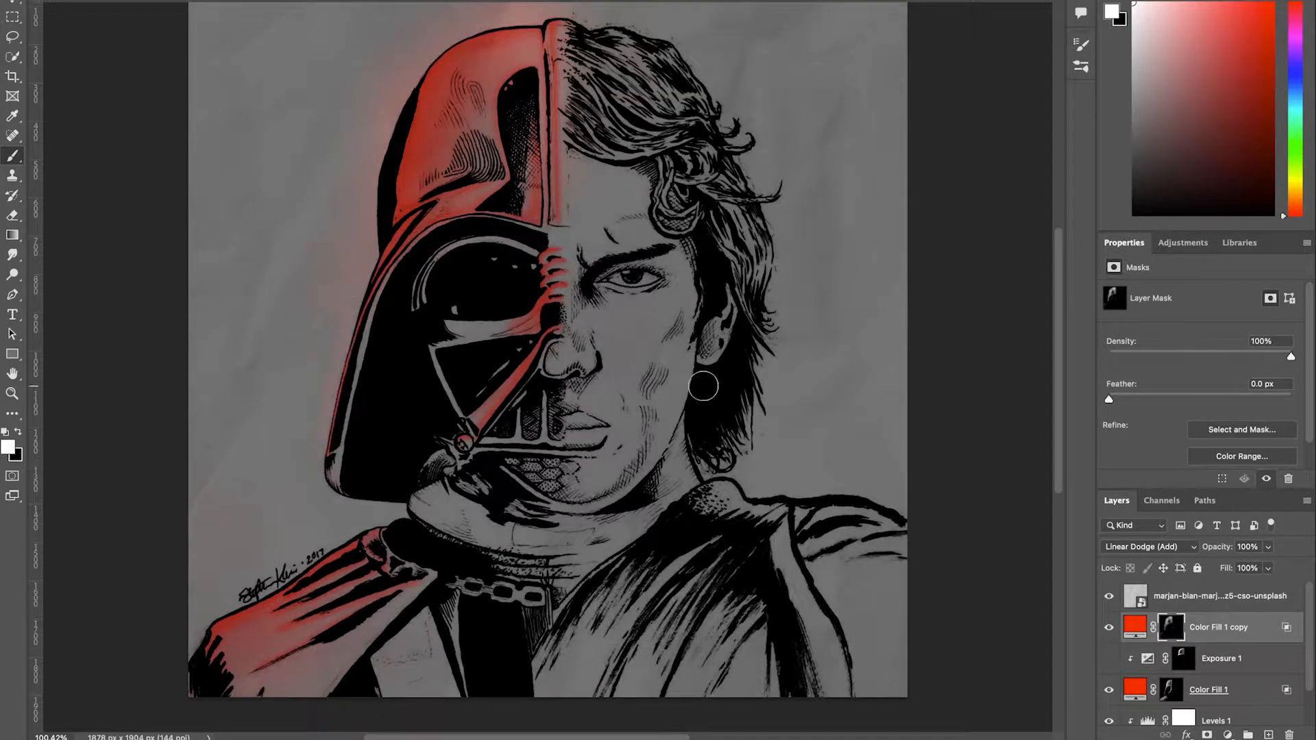
scroll(580, 508, down, 3)
key(x)
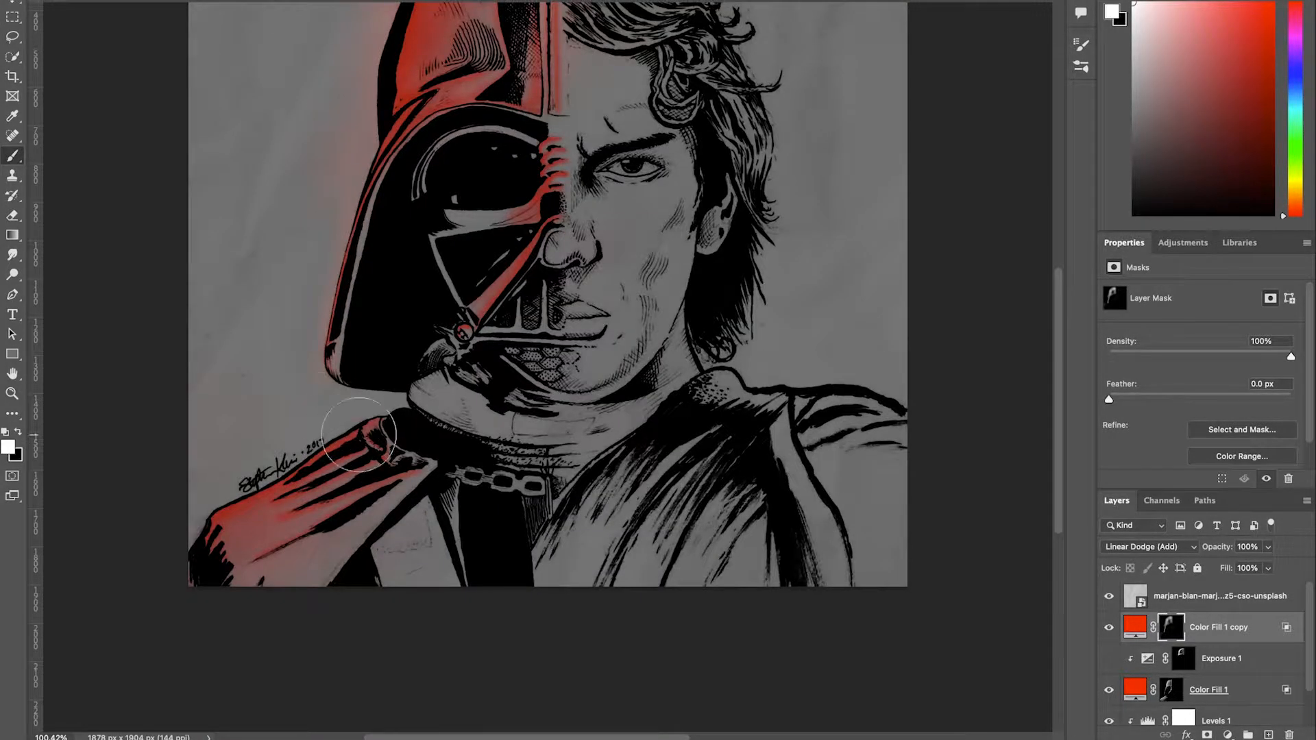
scroll(467, 214, up, 3)
scroll(384, 265, down, 3)
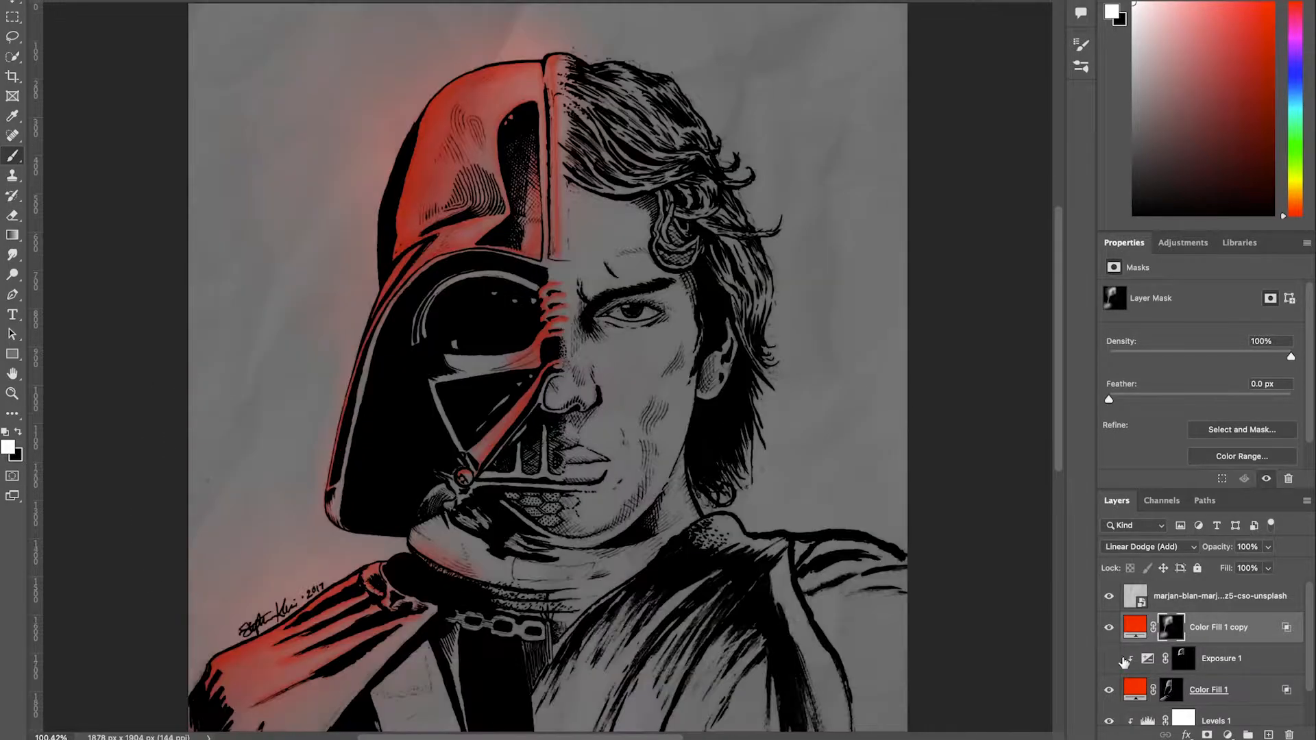
- Replace Exposure 1 with a new clipped Exposure adjustment set to +6.28 and invert its mask to black
click(1221, 659)
key(Delete)
click(1227, 734)
click(1219, 498)
drag(1200, 330, 1259, 331)
alt+click(1194, 675)
key(super+i)
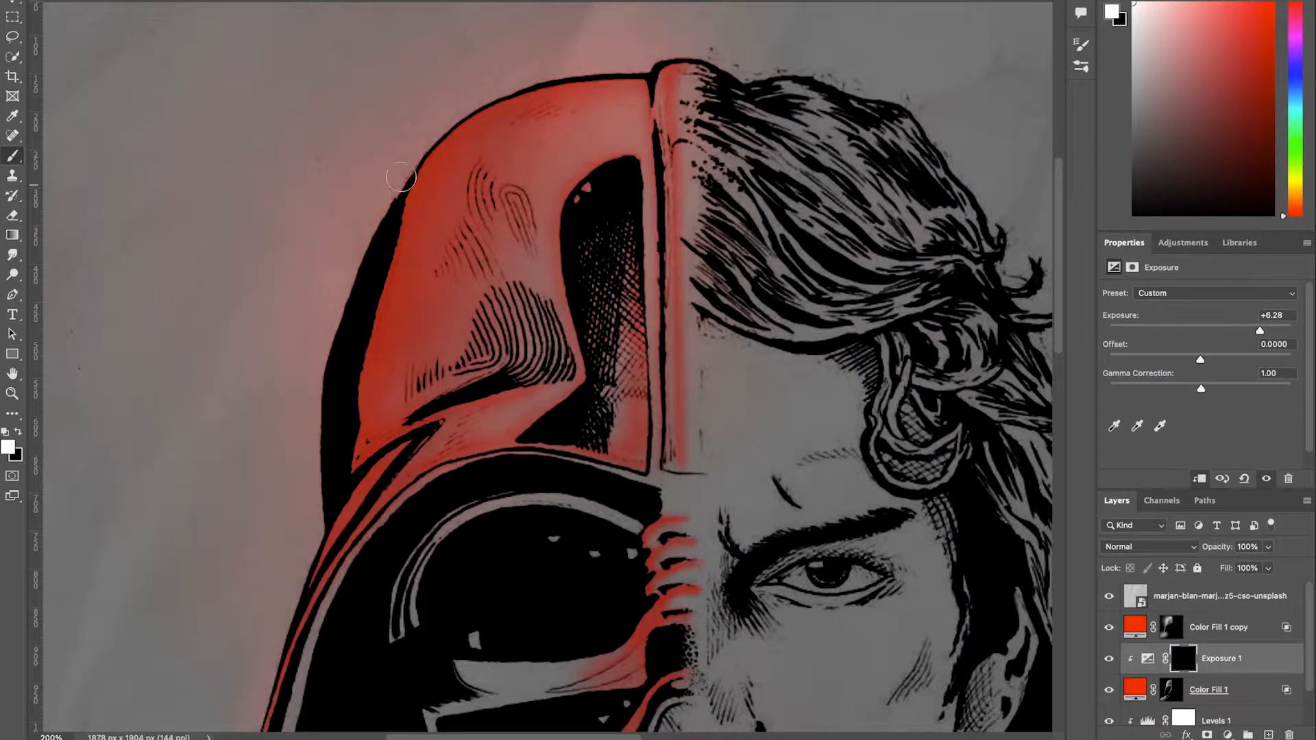
- Brush the Exposure 1 mask to brighten the red light on the helmet's dome, rim and brow
scroll(462, 190, up, 2)
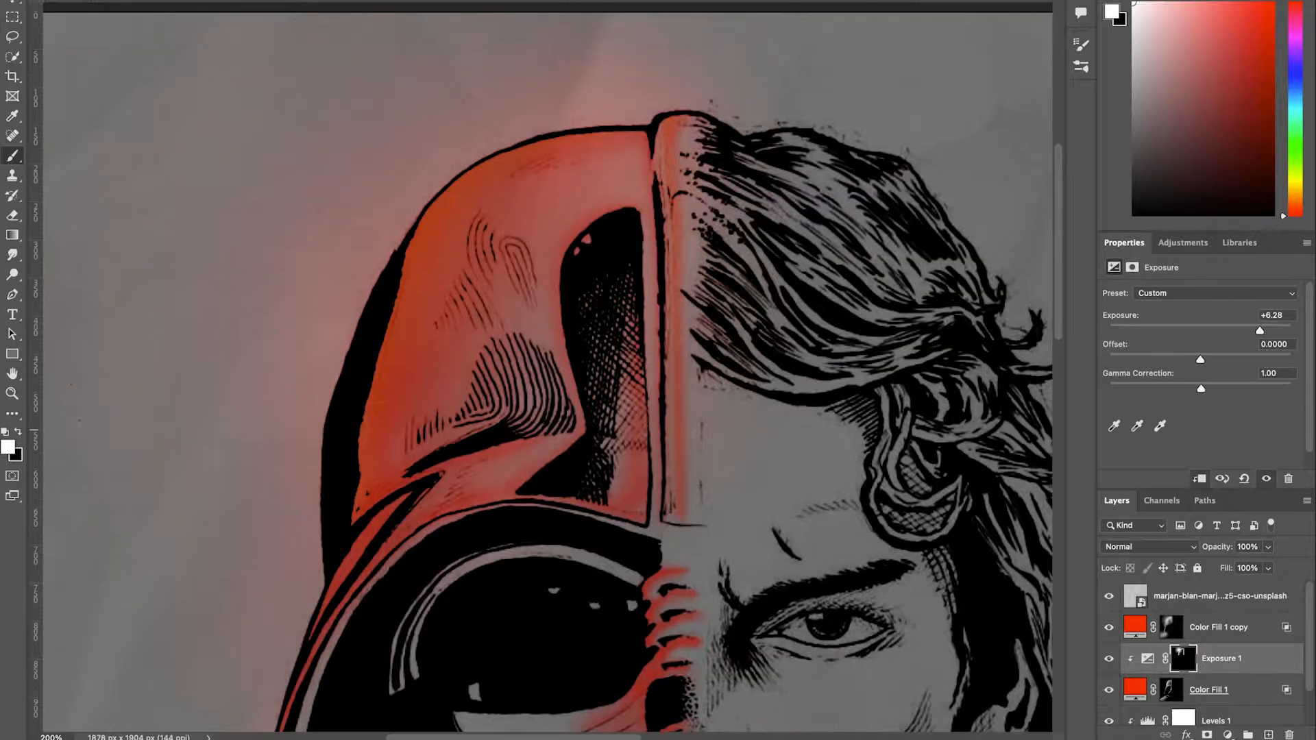
scroll(213, 523, down, 12)
drag(212, 523, 279, 258)
scroll(278, 258, up, 9)
key(bracketright)
key(bracketright)
drag(413, 404, 570, 367)
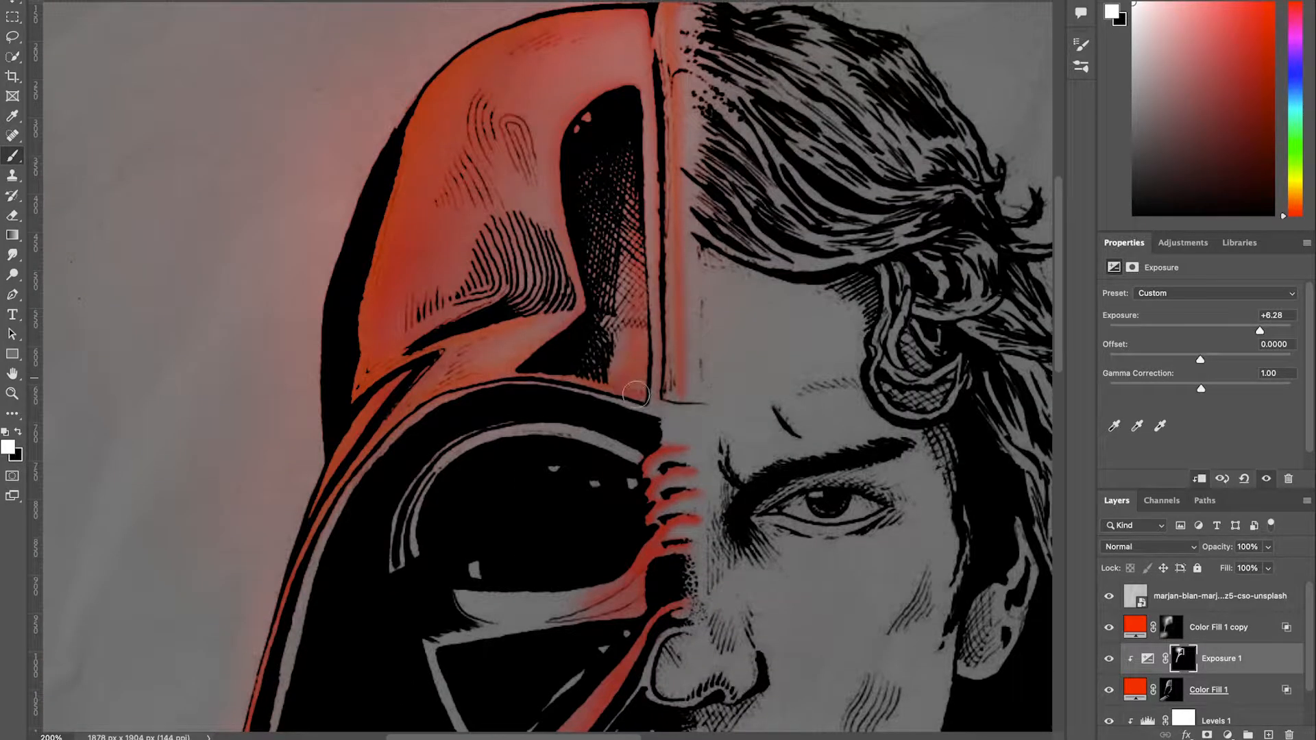
- Brush the Exposure 1 mask over the red shoulder to brighten it
scroll(635, 394, down, 8)
scroll(211, 596, down, 3)
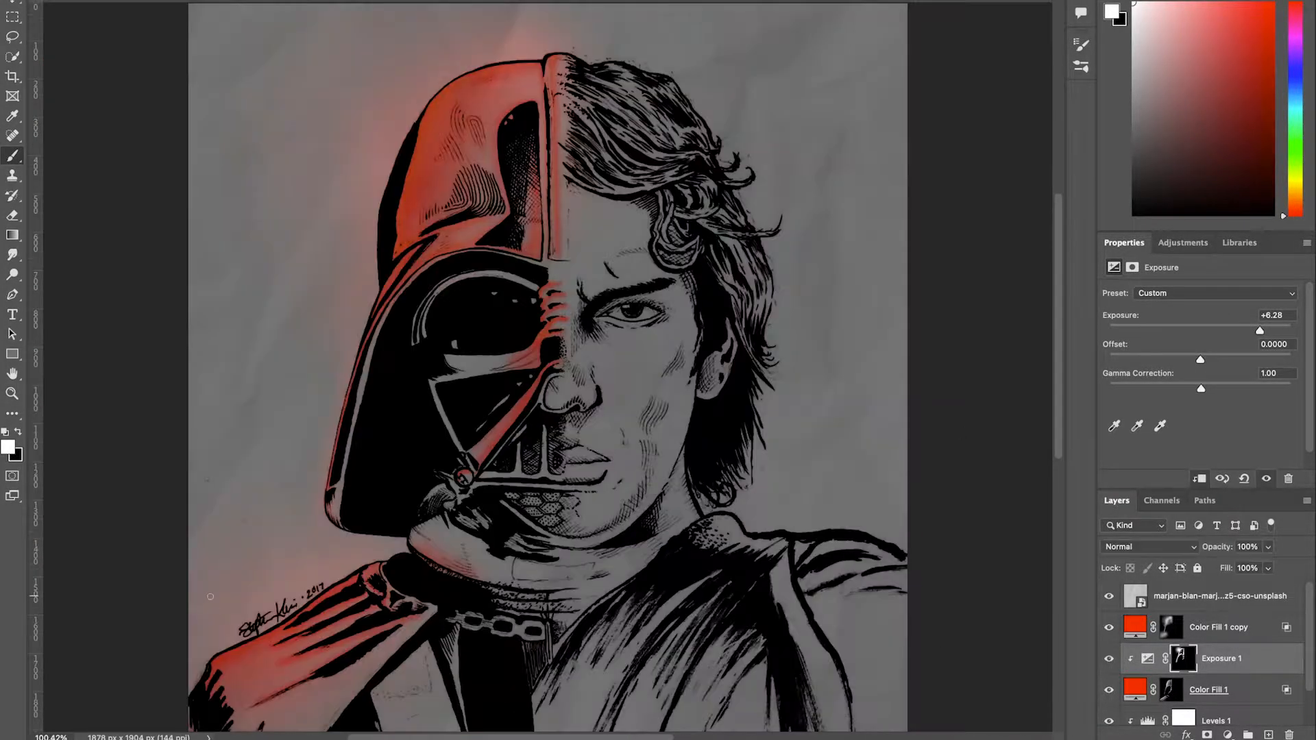
scroll(210, 596, up, 3)
key(super+0)
- Add a second clipped Exposure adjustment with exposure +3.49, offset +0.0439 and gamma 1.63, and invert its mask
click(1227, 735)
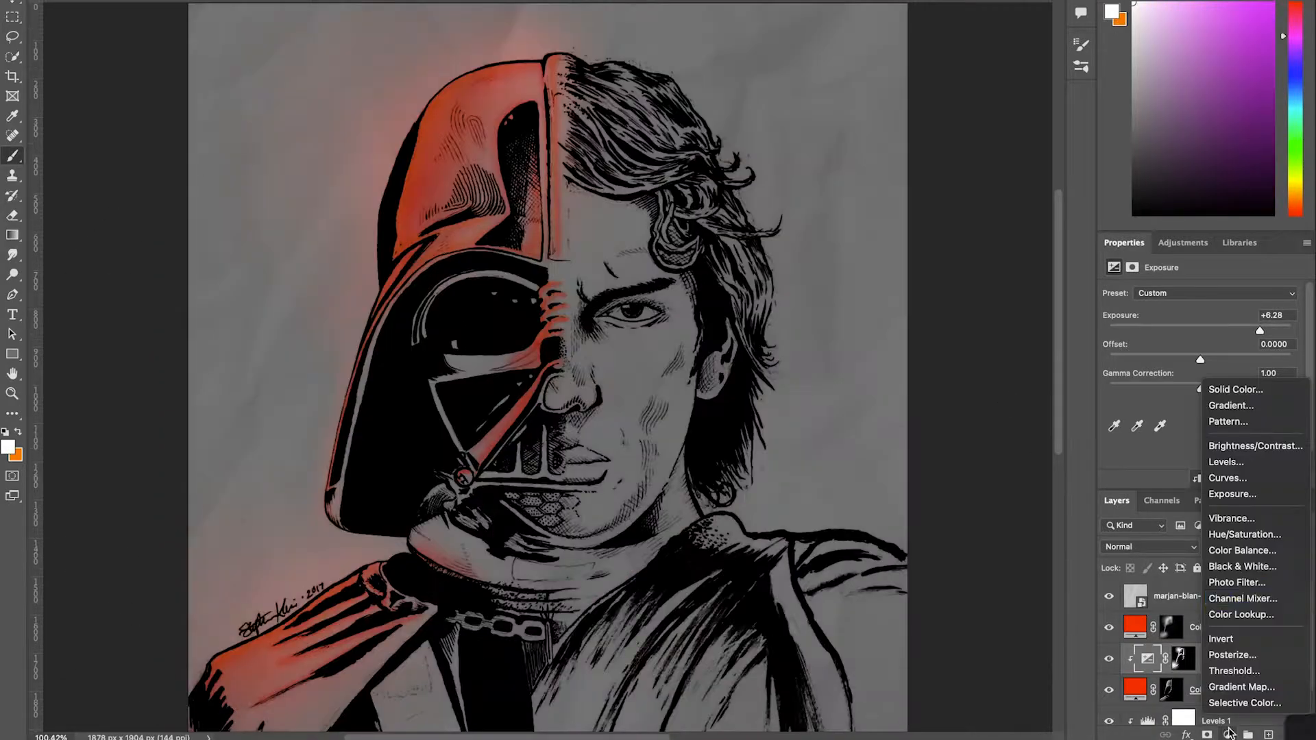
click(1234, 493)
drag(1202, 330, 1246, 330)
drag(1200, 388, 1168, 388)
key(ctrl+i)
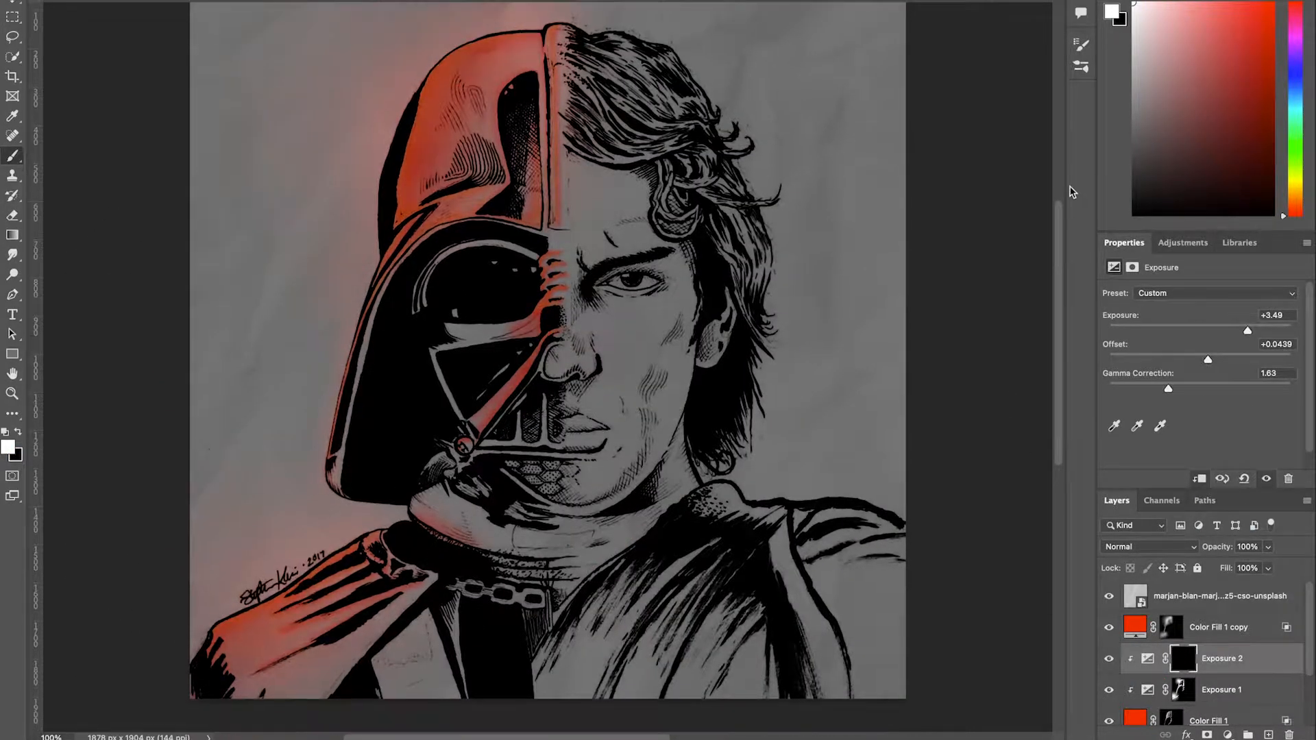
- Paint on the Exposure 2 mask to intensify the highlights on the shoulder and helmet edges
scroll(344, 296, down, 1)
drag(342, 582, 230, 651)
key(super+minus)
key(super+minus)
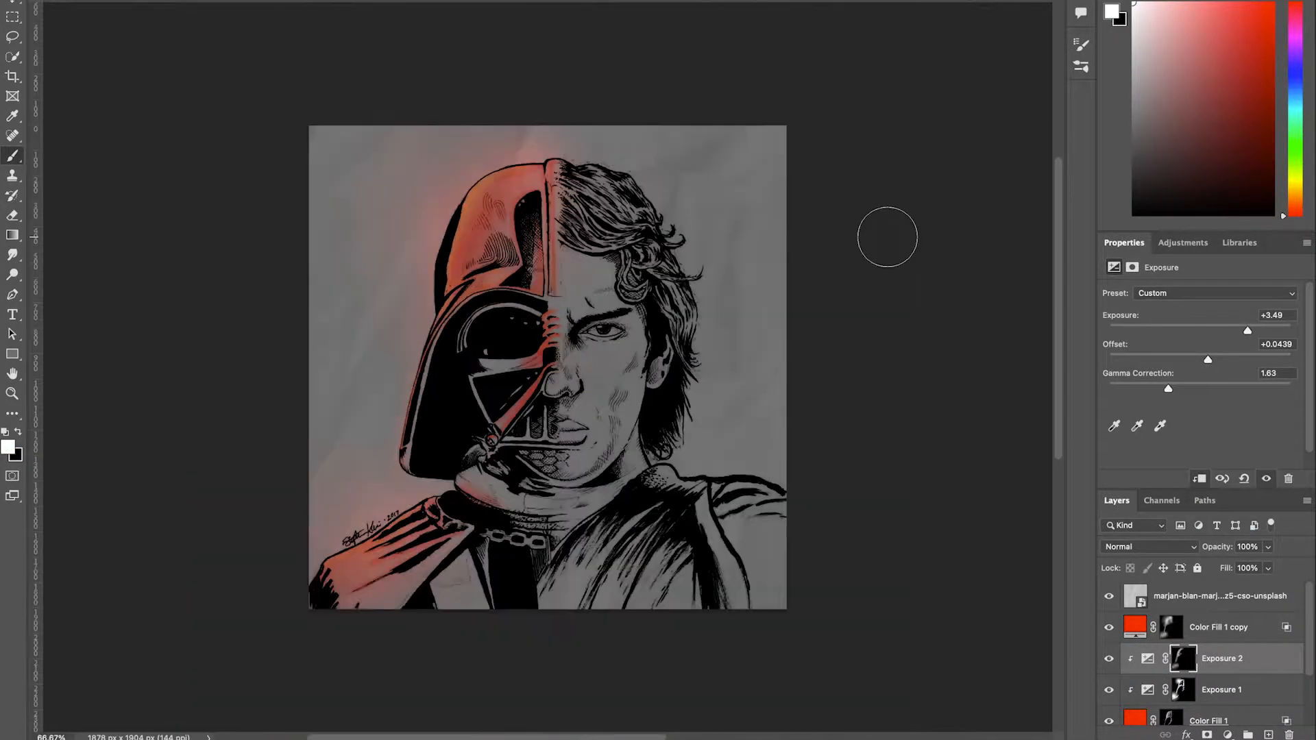
- Darken the drawing by lowering the white output level of Levels 1
scroll(1217, 657, down, 5)
click(1148, 678)
drag(1221, 449, 1199, 448)
- Select the Color Fill 1 copy mask and strengthen the red glow around the helmet and shoulder
click(1183, 596)
click(1184, 627)
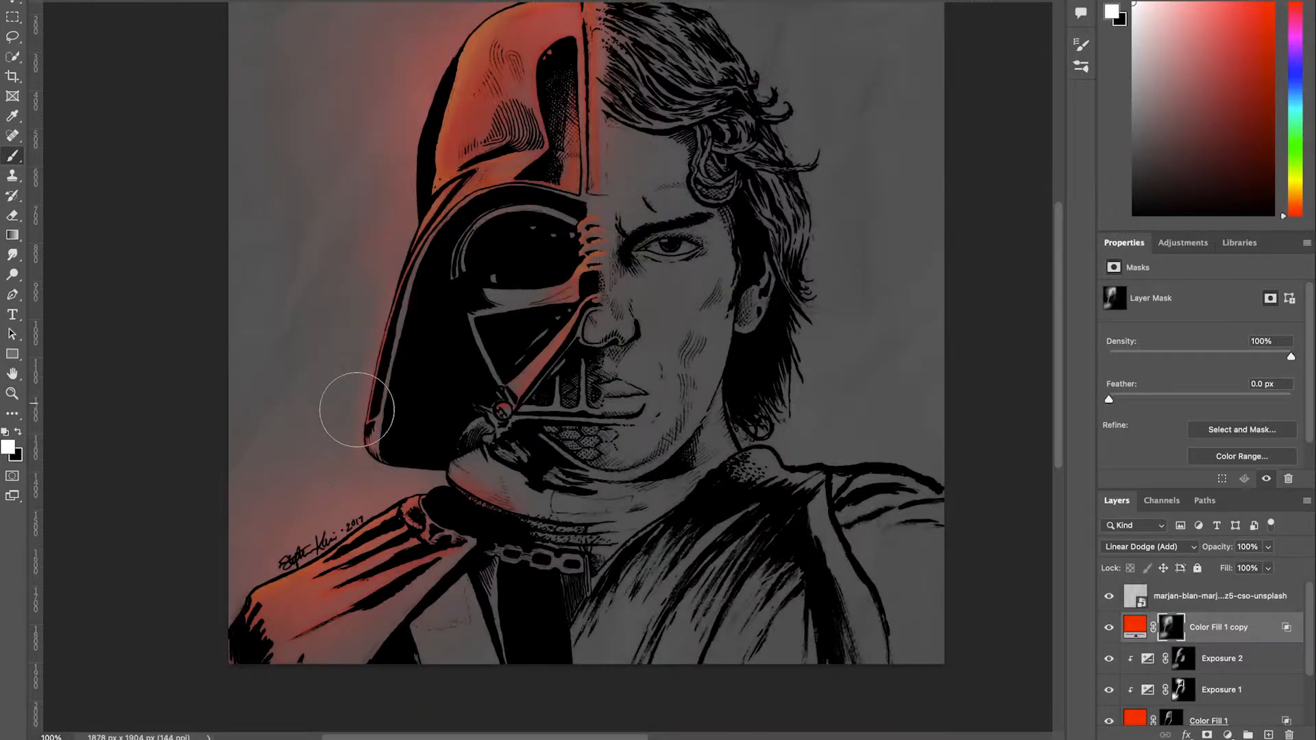
scroll(952, 170, up, 1)
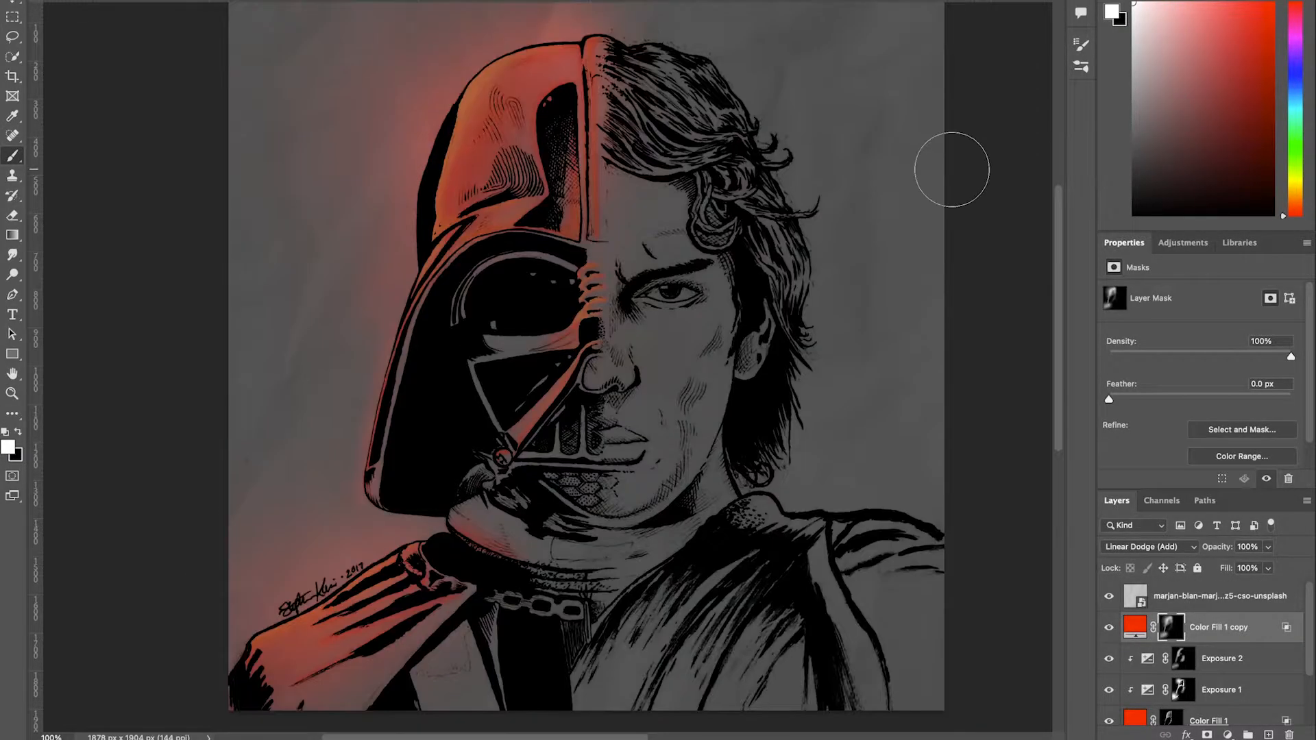
- Paint fine highlights on the Exposure 2 mask with a smaller brush along the helmet's dome, ridges and brow
click(1184, 659)
scroll(563, 155, up, 10)
key(bracketleft)
key(bracketleft)
key(bracketleft)
key(bracketleft)
key(bracketleft)
drag(172, 409, 429, 299)
scroll(235, 434, up, 5)
scroll(350, 127, down, 10)
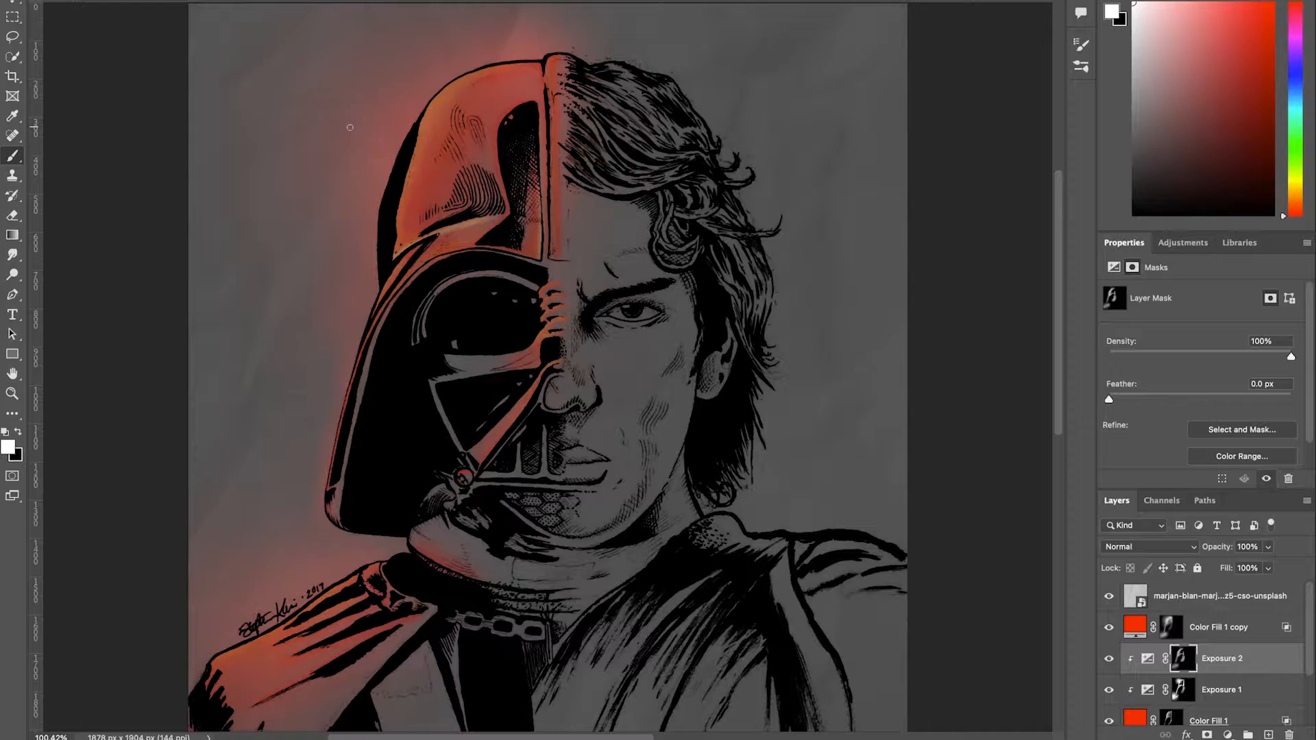
click(338, 260)
click(338, 260)
scroll(440, 458, up, 10)
scroll(806, 179, up, 1)
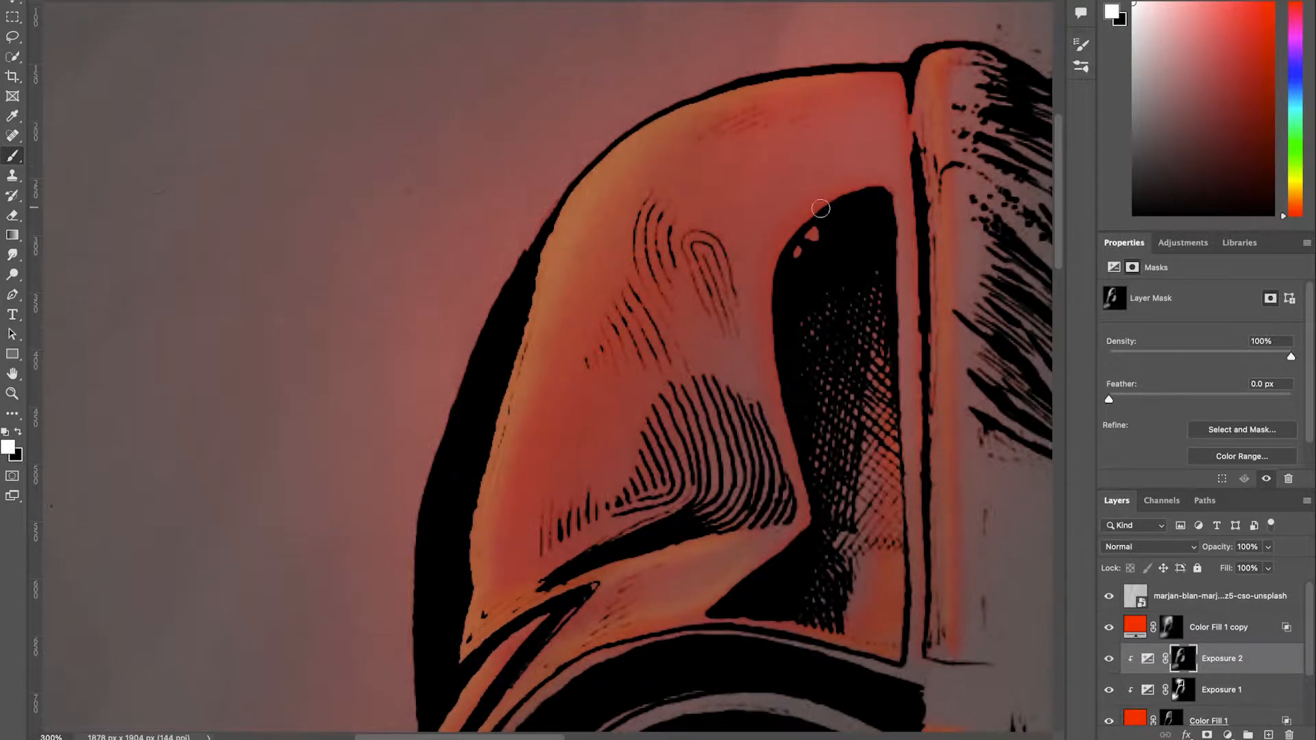
scroll(653, 116, down, 4)
scroll(592, 388, down, 1)
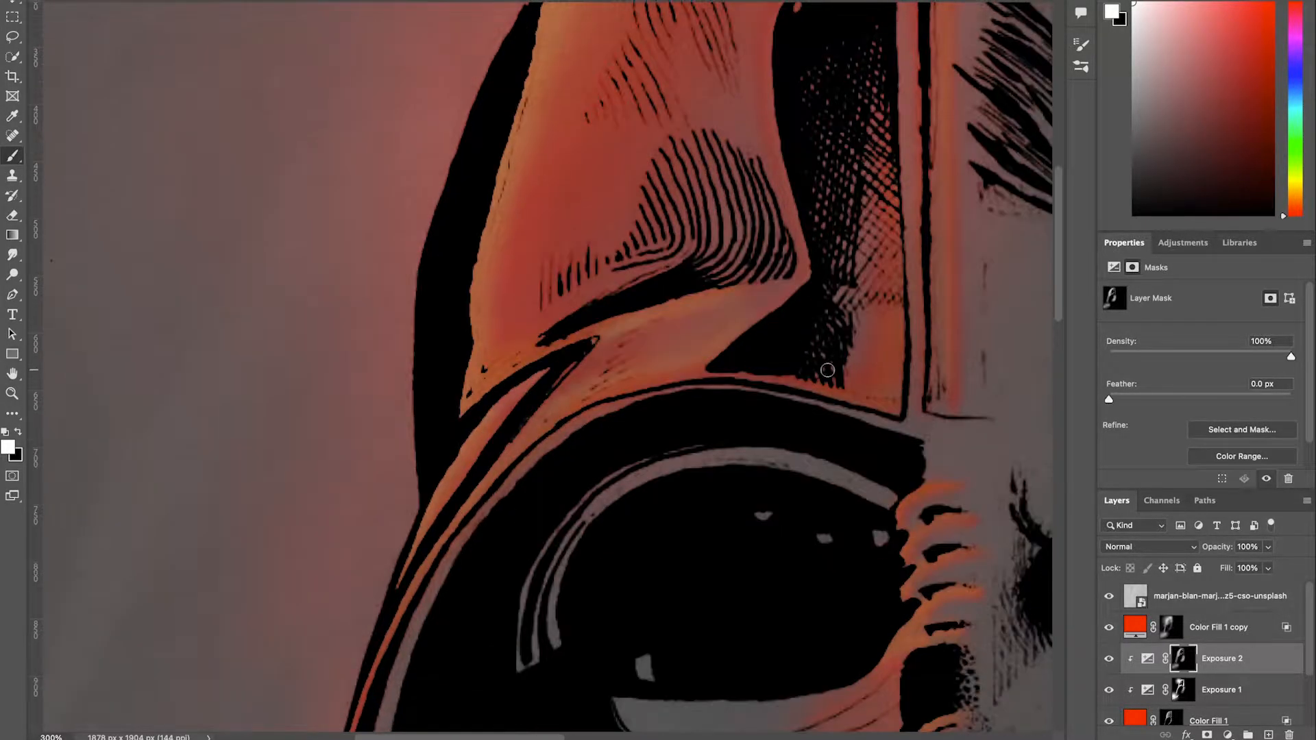
key(super+0)
- Blend the orange Color Fill 2 as Linear Dodge (Add) and paint its mask to reveal an orange glow on the helmet
scroll(592, 387, up, 3)
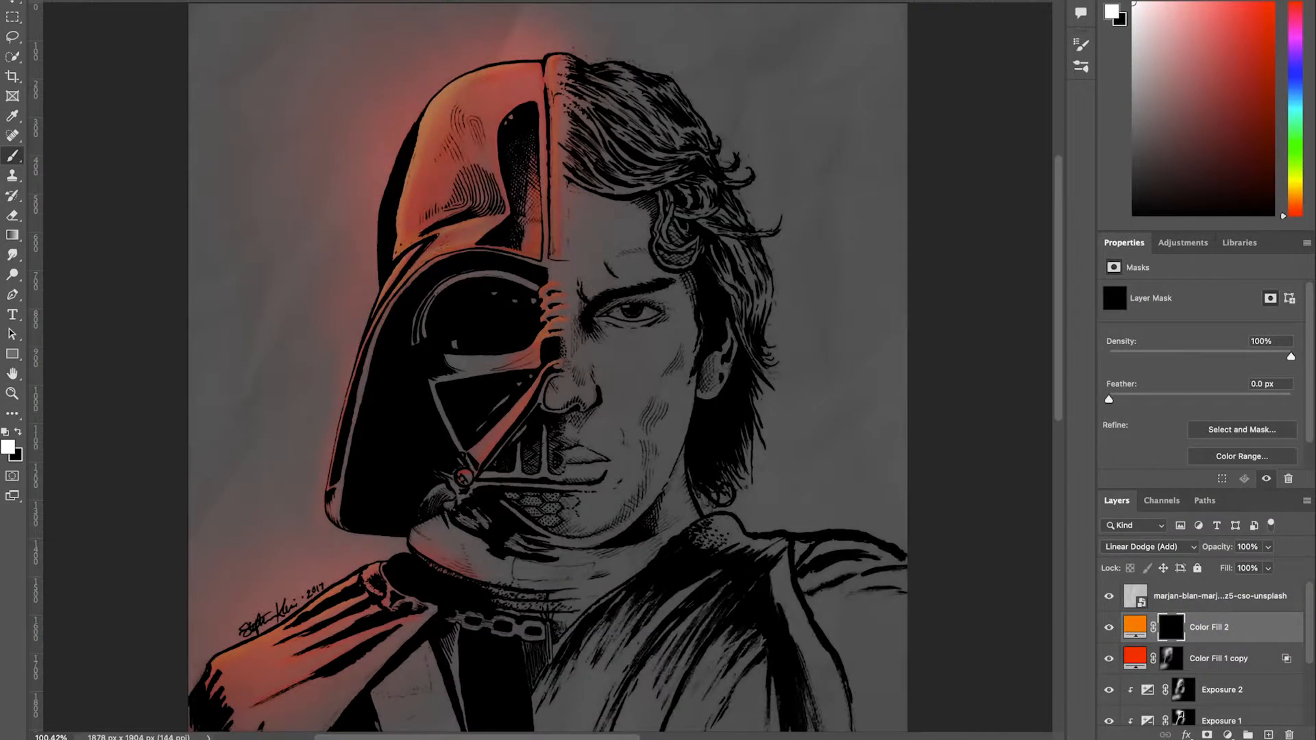
scroll(370, 306, up, 2)
drag(370, 306, 548, 253)
scroll(549, 252, down, 4)
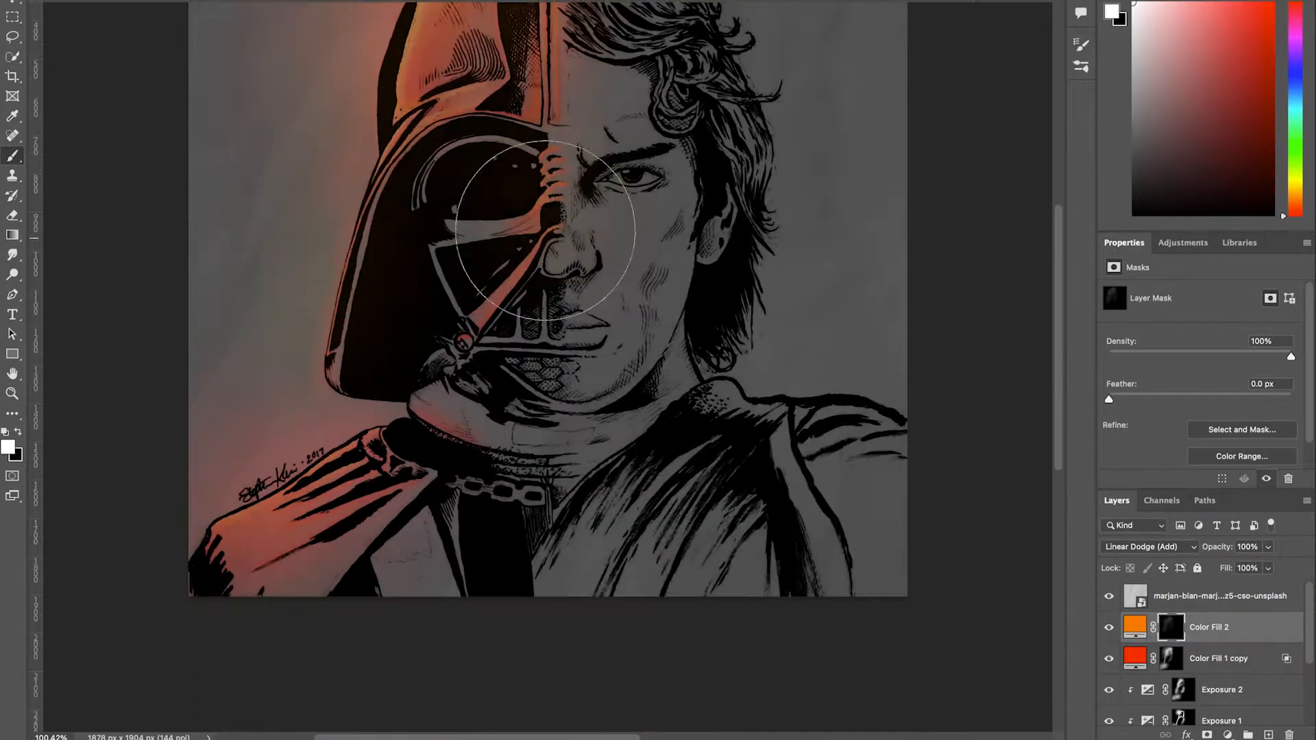
- Extend the orange glow on the Color Fill 2 mask over the armored shoulder and around the helmet, varying the brush size
scroll(549, 253, down, 3)
drag(441, 411, 240, 384)
scroll(342, 196, up, 2)
key(bracketleft)
key(bracketleft)
key(bracketleft)
key(bracketleft)
scroll(341, 195, up, 5)
key(bracketright)
key(bracketright)
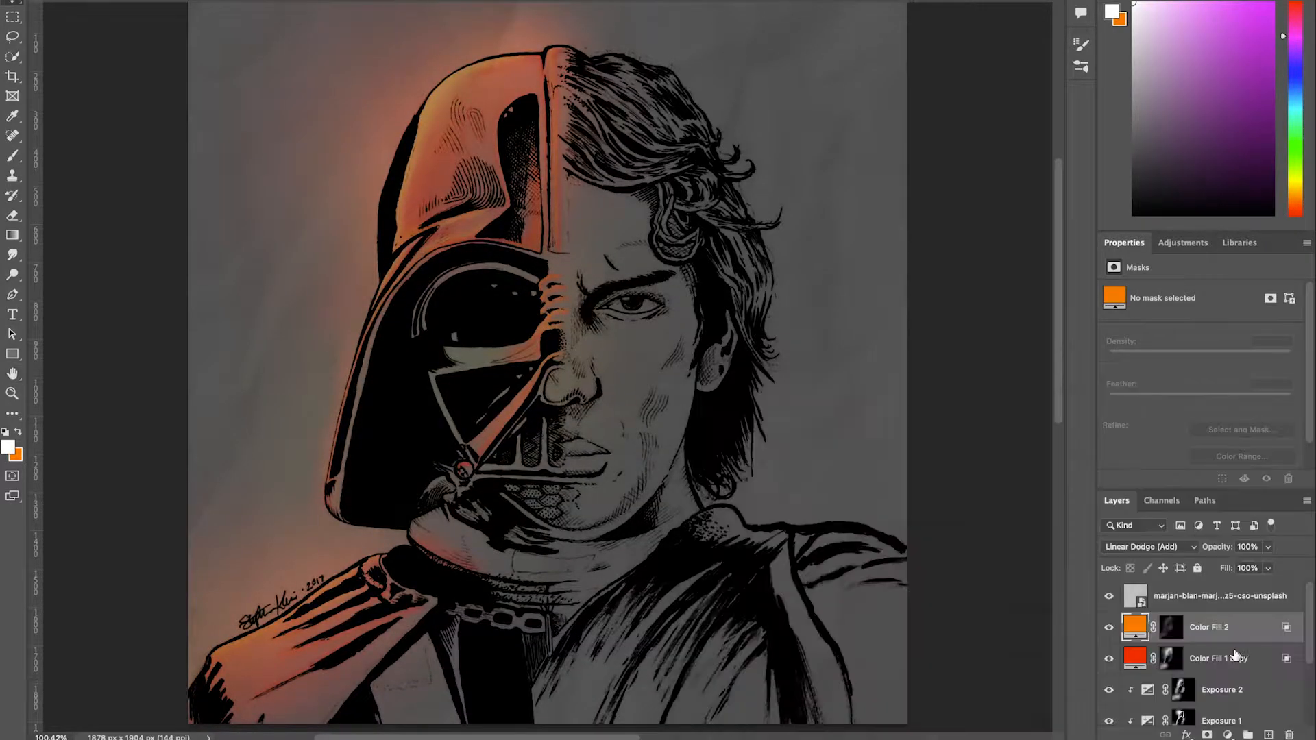
double_click(1235, 656)
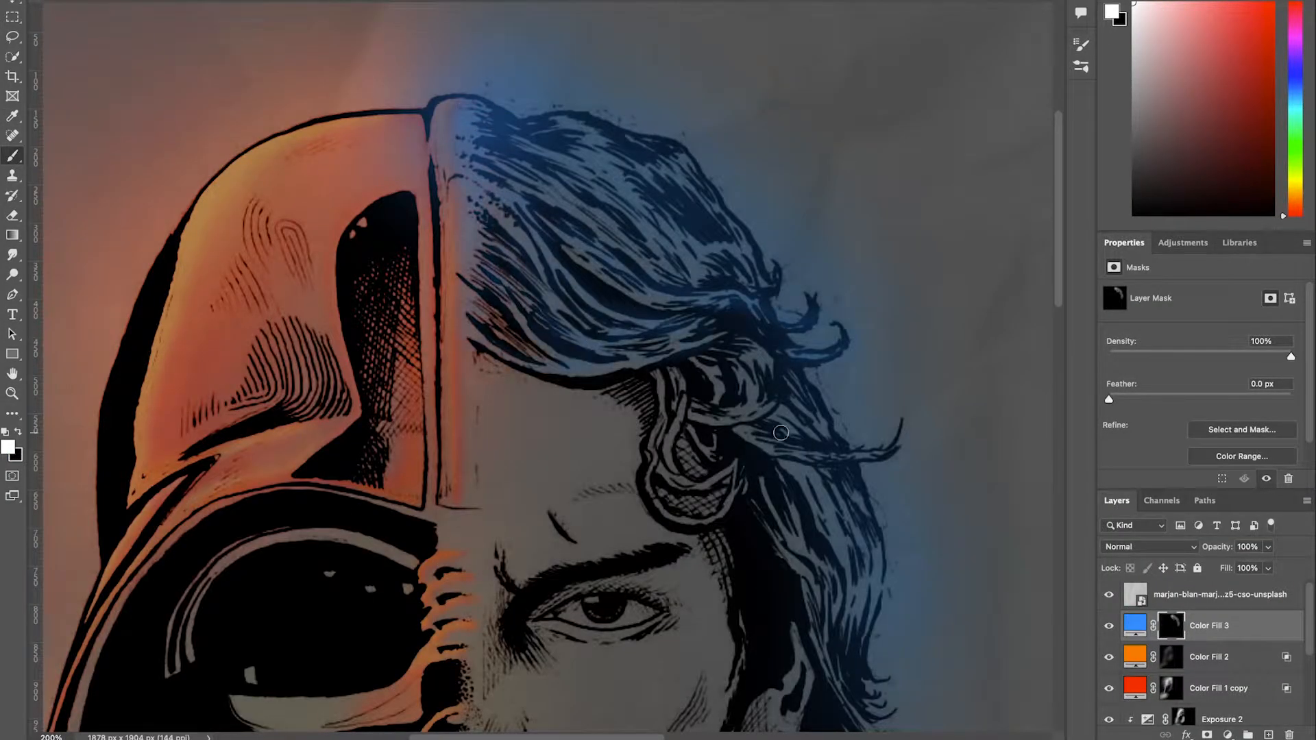
- Paint the blue Color Fill 3 mask to light the hair strands, earlobe, jawline, face and robe on the human half
scroll(780, 433, down, 3)
scroll(650, 336, up, 4)
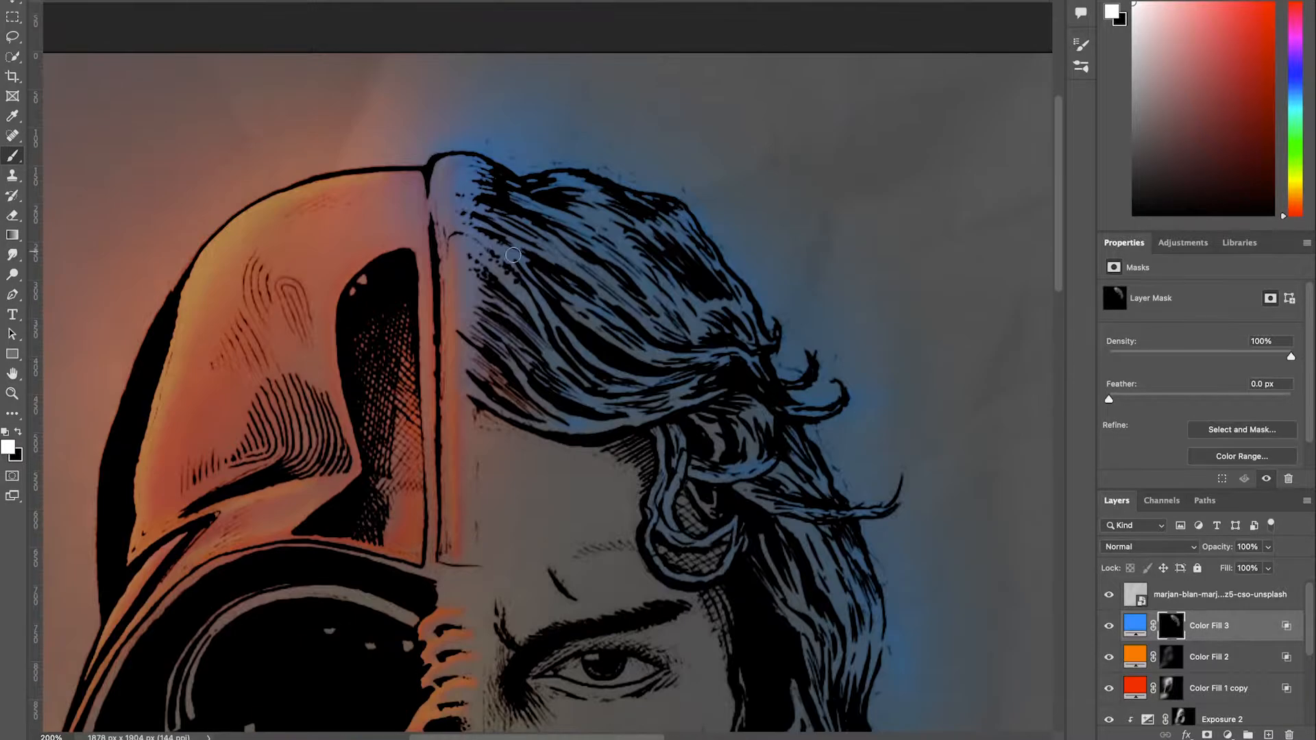
super+click(616, 228)
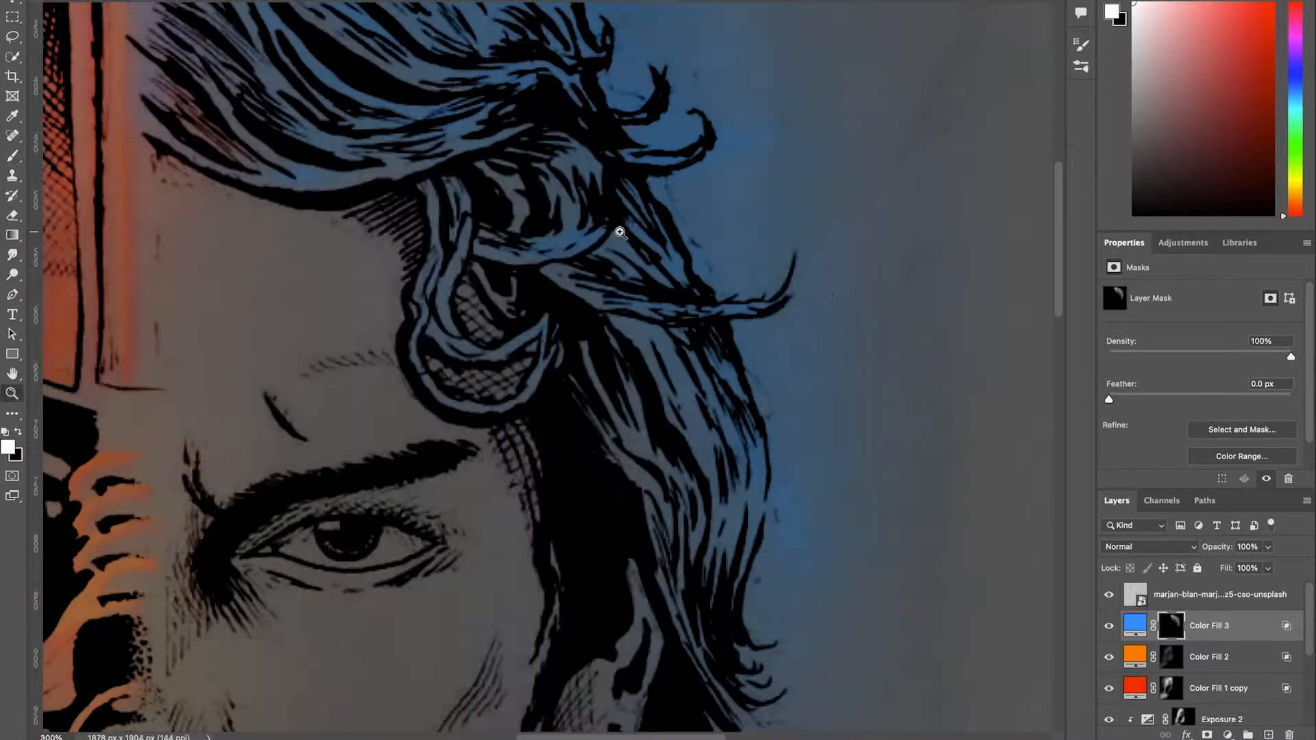
scroll(620, 256, down, 2)
scroll(620, 257, up, 5)
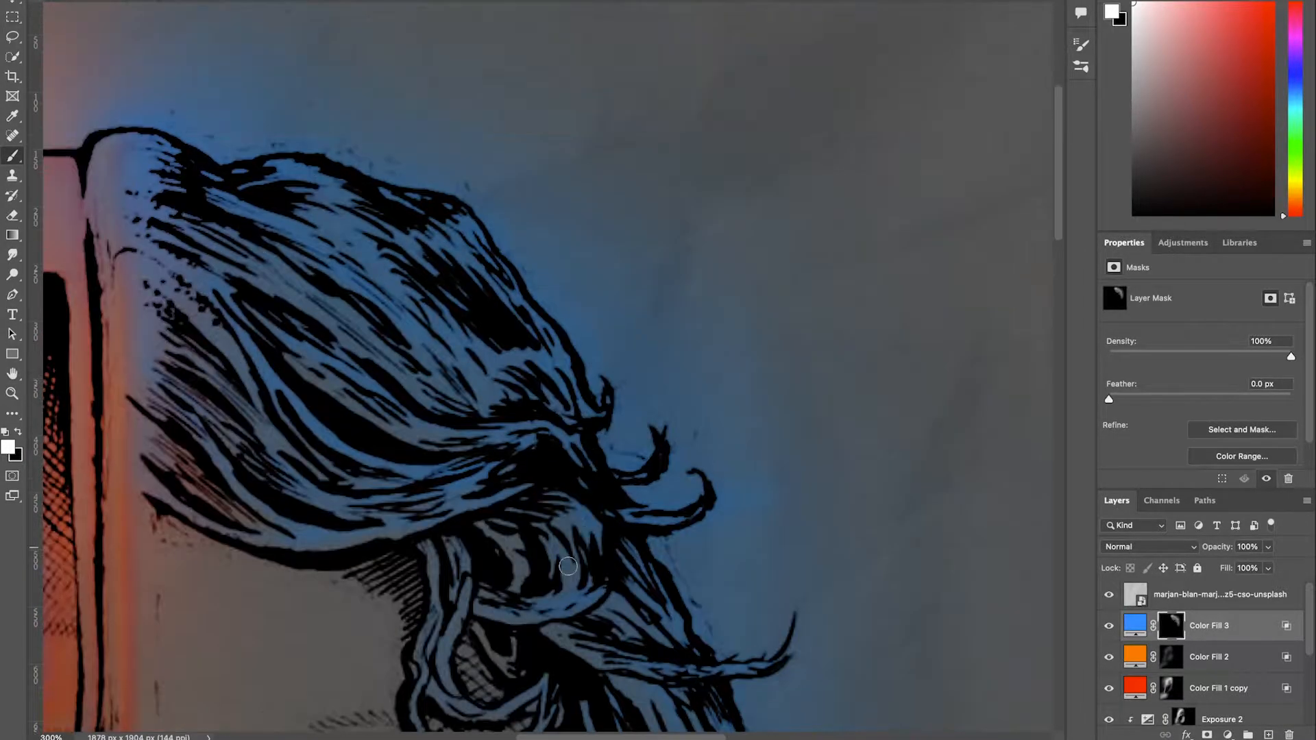
key(super+0)
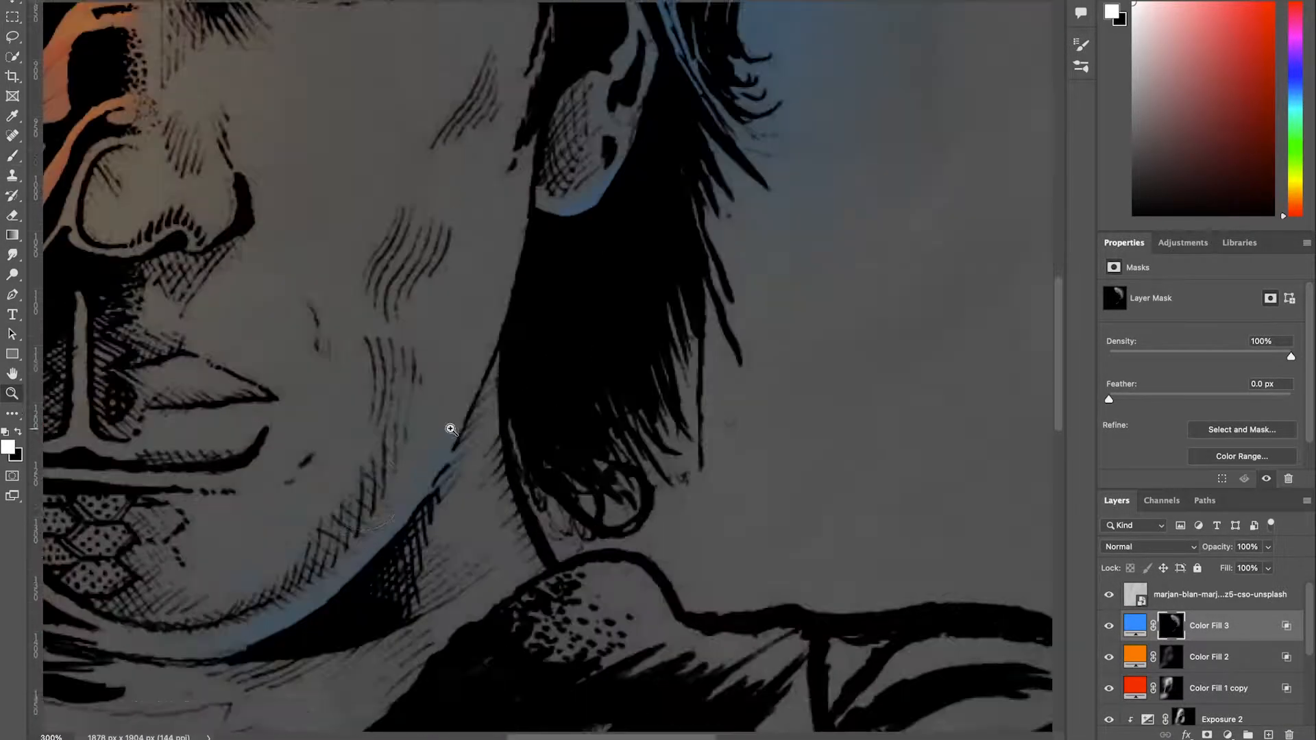
key(super+0)
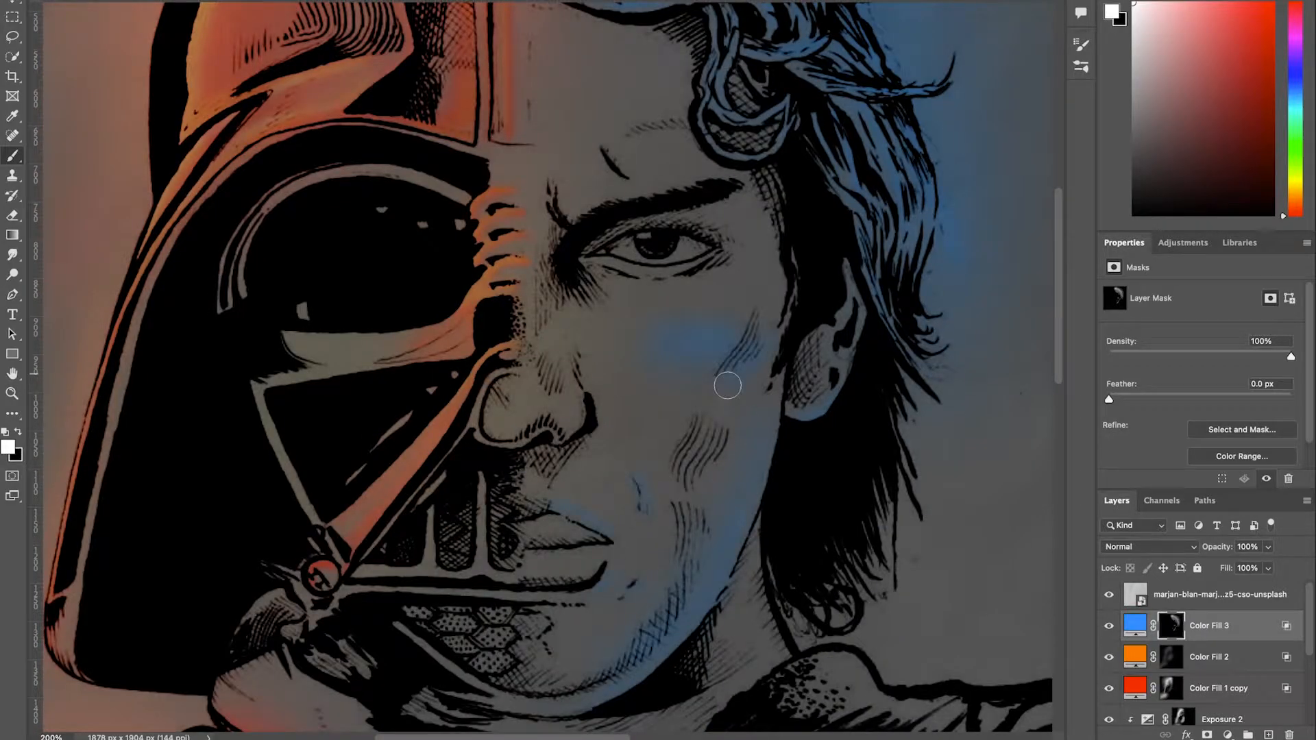
scroll(727, 385, up, 2)
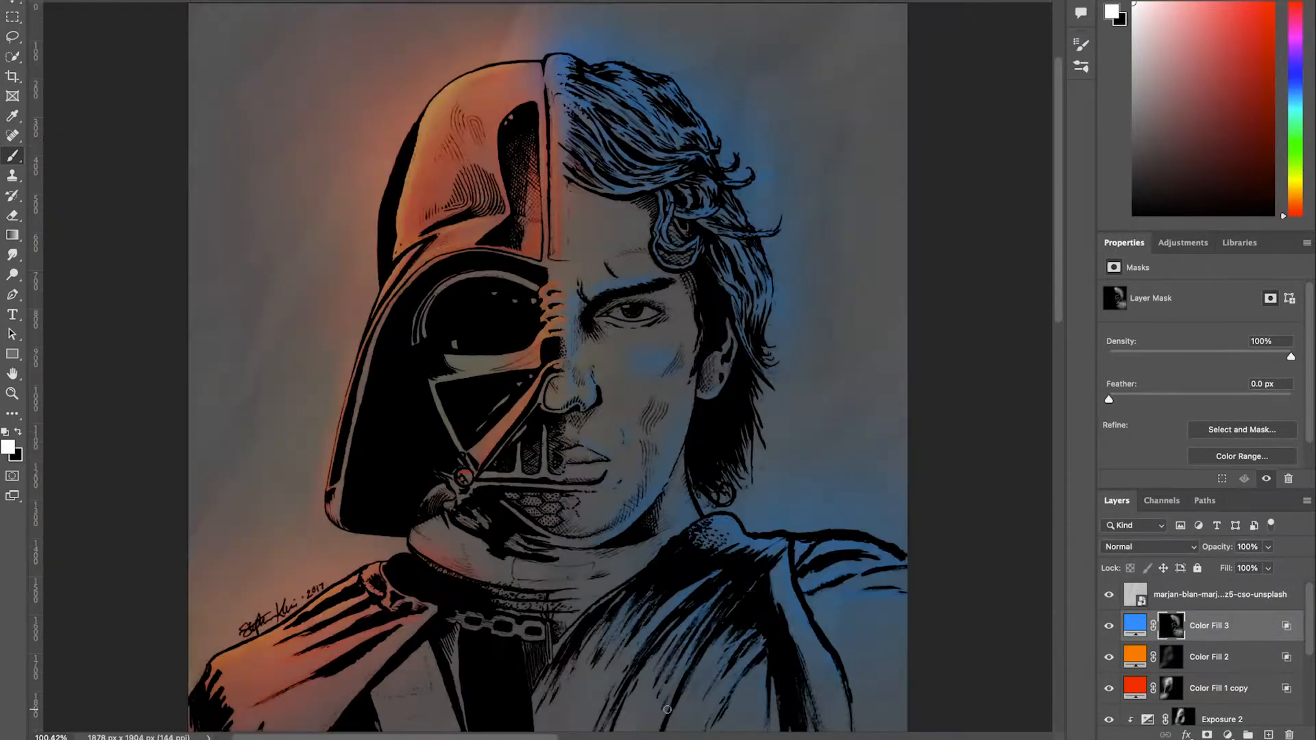
- Clip an Exposure adjustment of +1.48 to Color Fill 3 and paint its mask to brighten the blue hair strands
key(x)
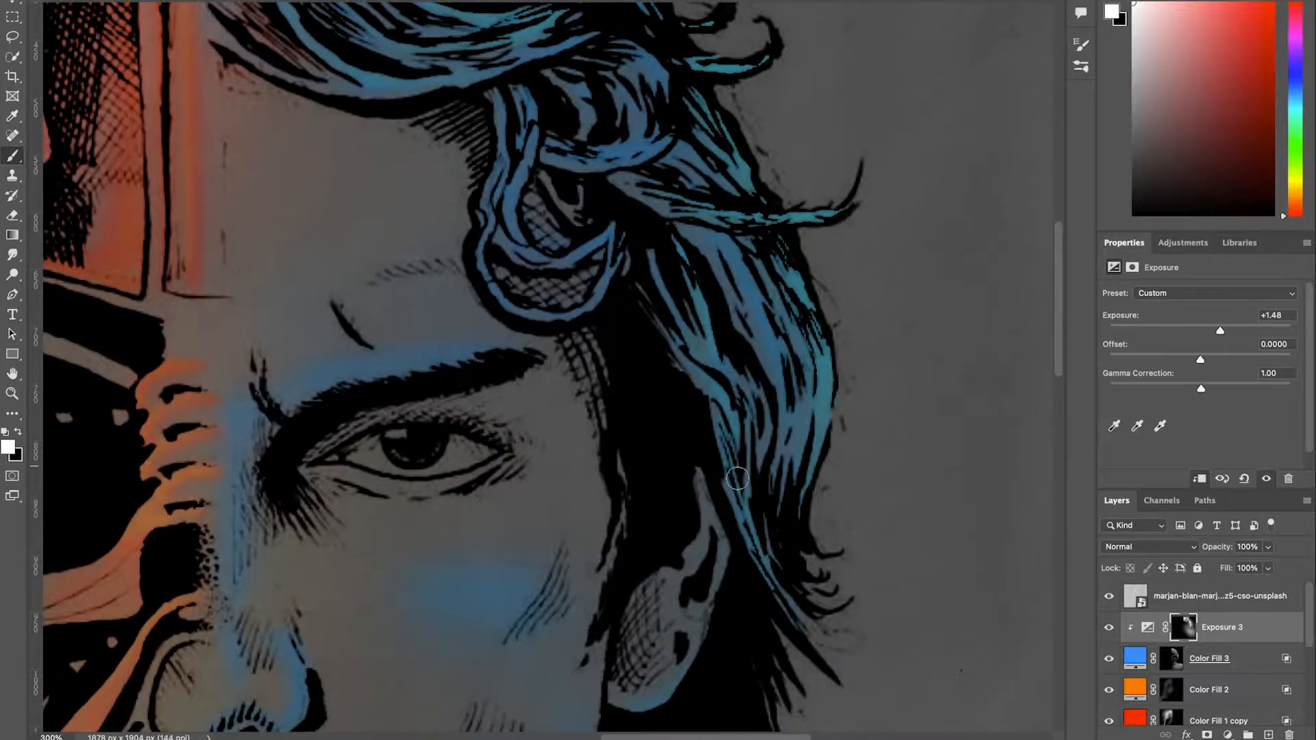
scroll(737, 478, up, 5)
scroll(667, 372, down, 5)
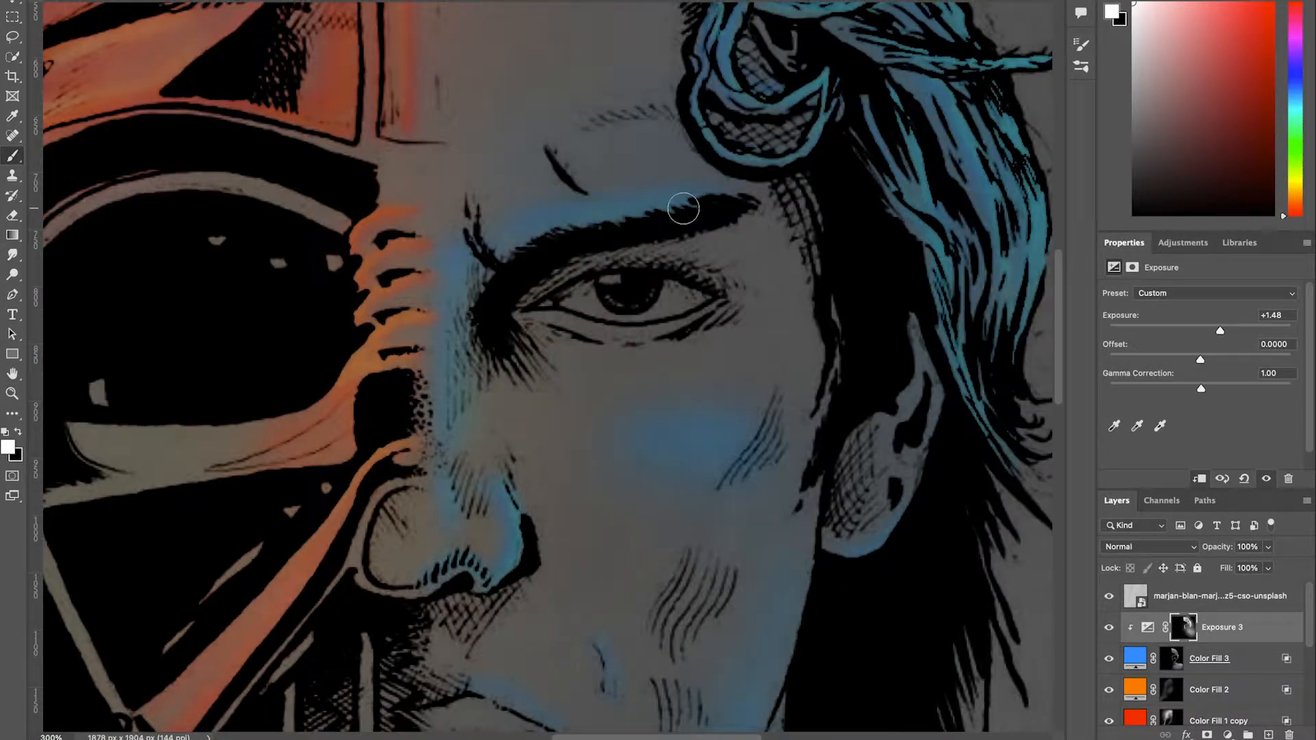
key(super+minus)
- Paint the Exposure 3 mask to brighten the blue light on the nose, jawline, neck and robe folds
scroll(614, 393, down, 5)
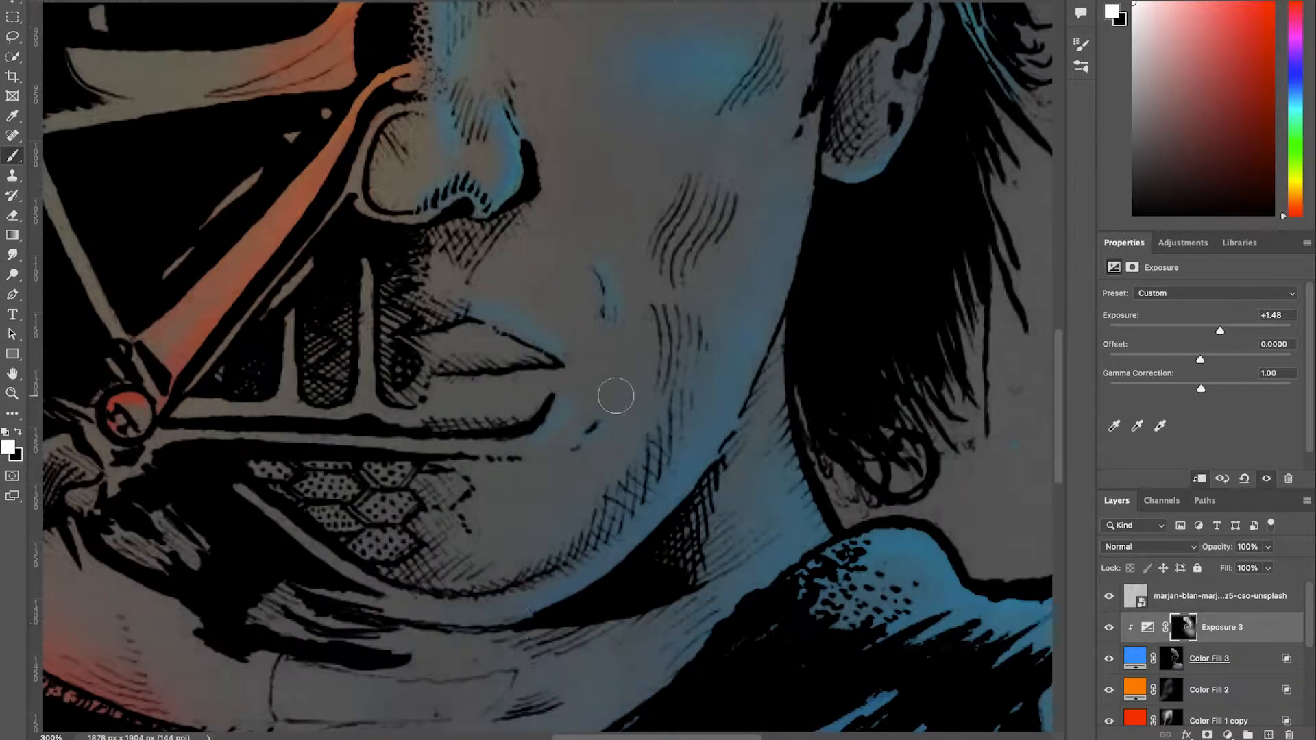
scroll(805, 374, down, 2)
scroll(557, 495, right, 4)
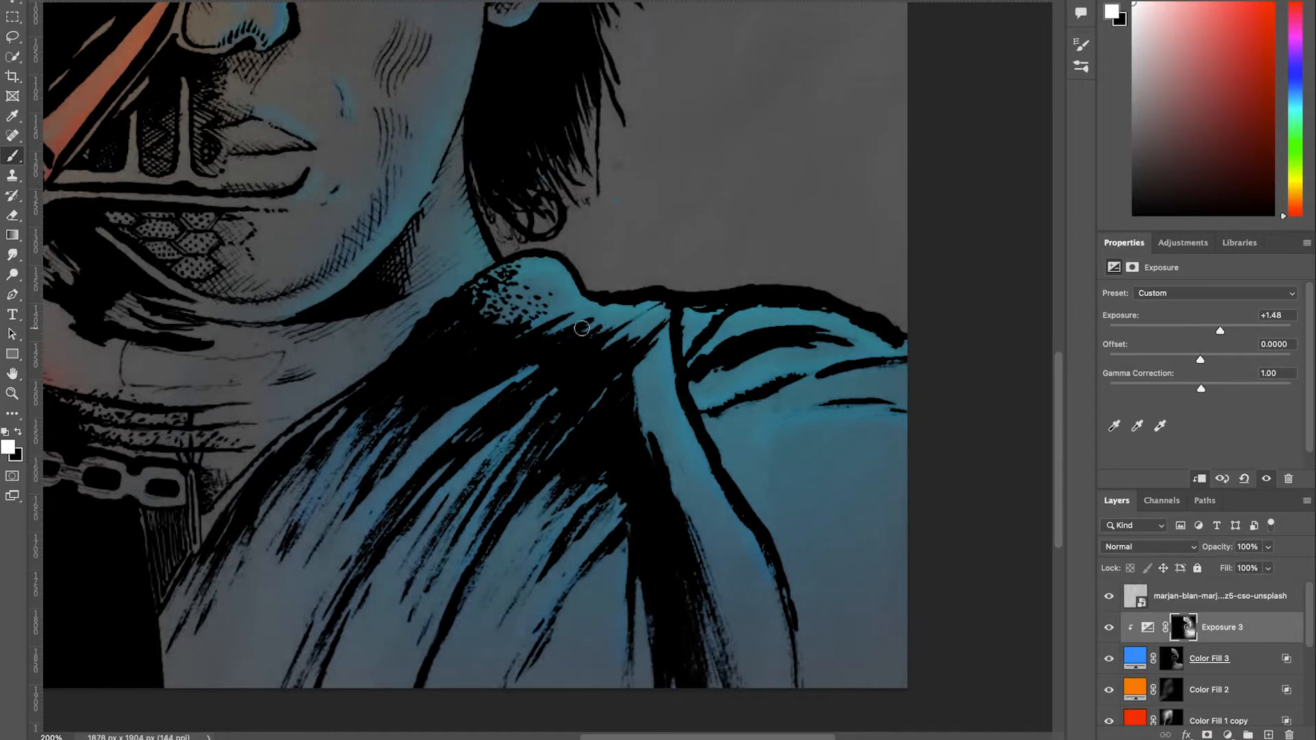
scroll(582, 329, down, 2)
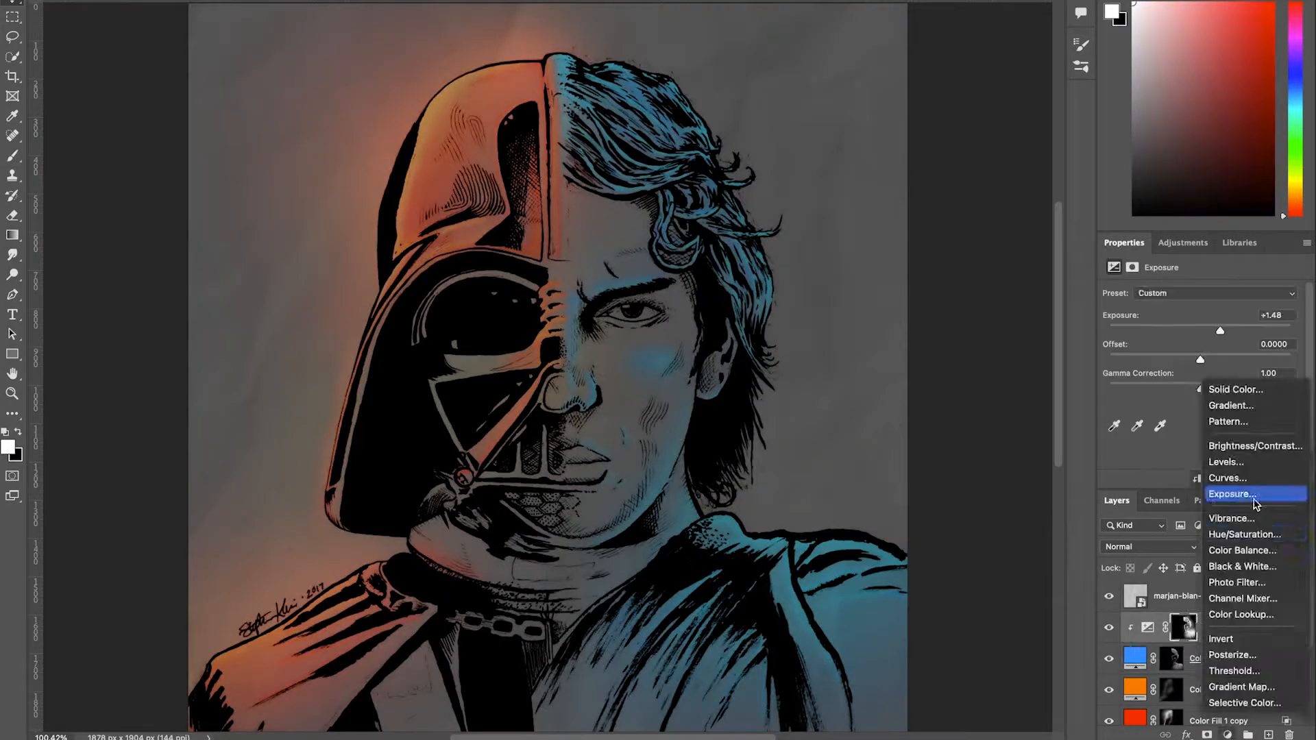
- Refine the Color Fill 3 mask around the hair and paint stronger highlights on the Exposure 4 mask along the hair and robe
click(1174, 500)
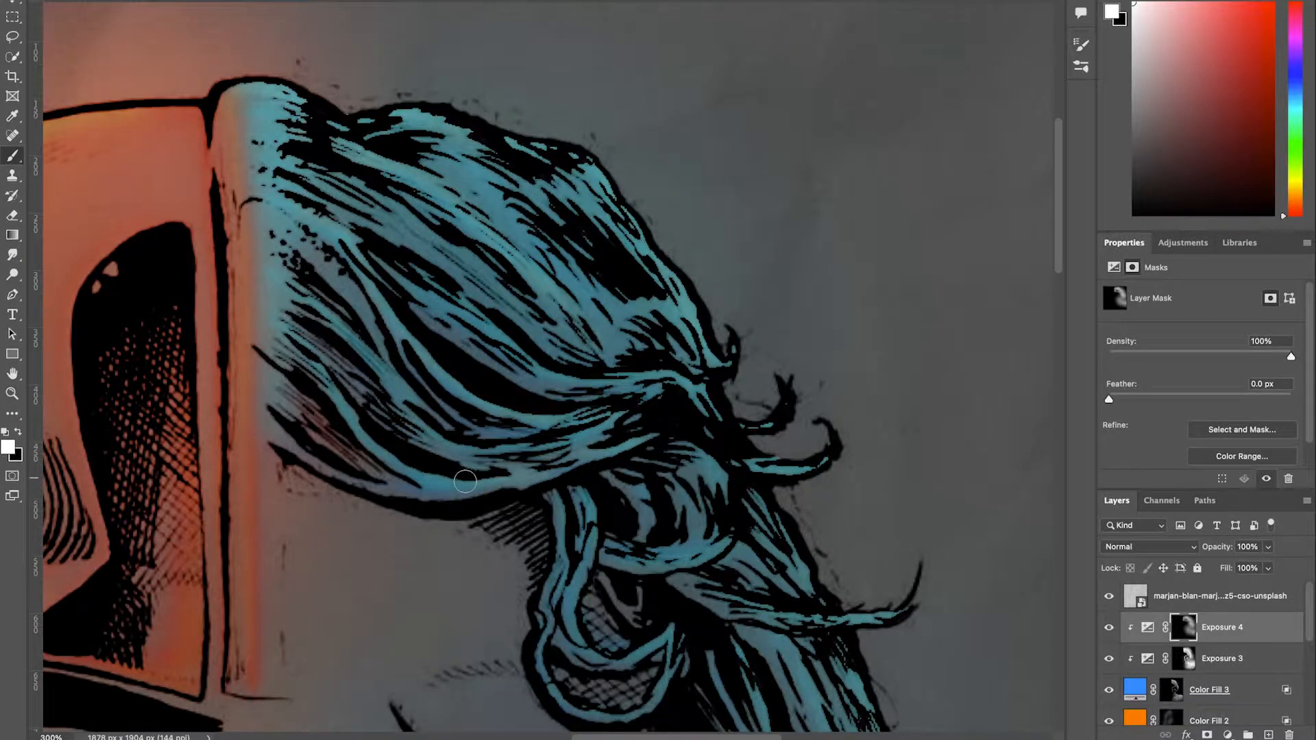
scroll(464, 482, down, 15)
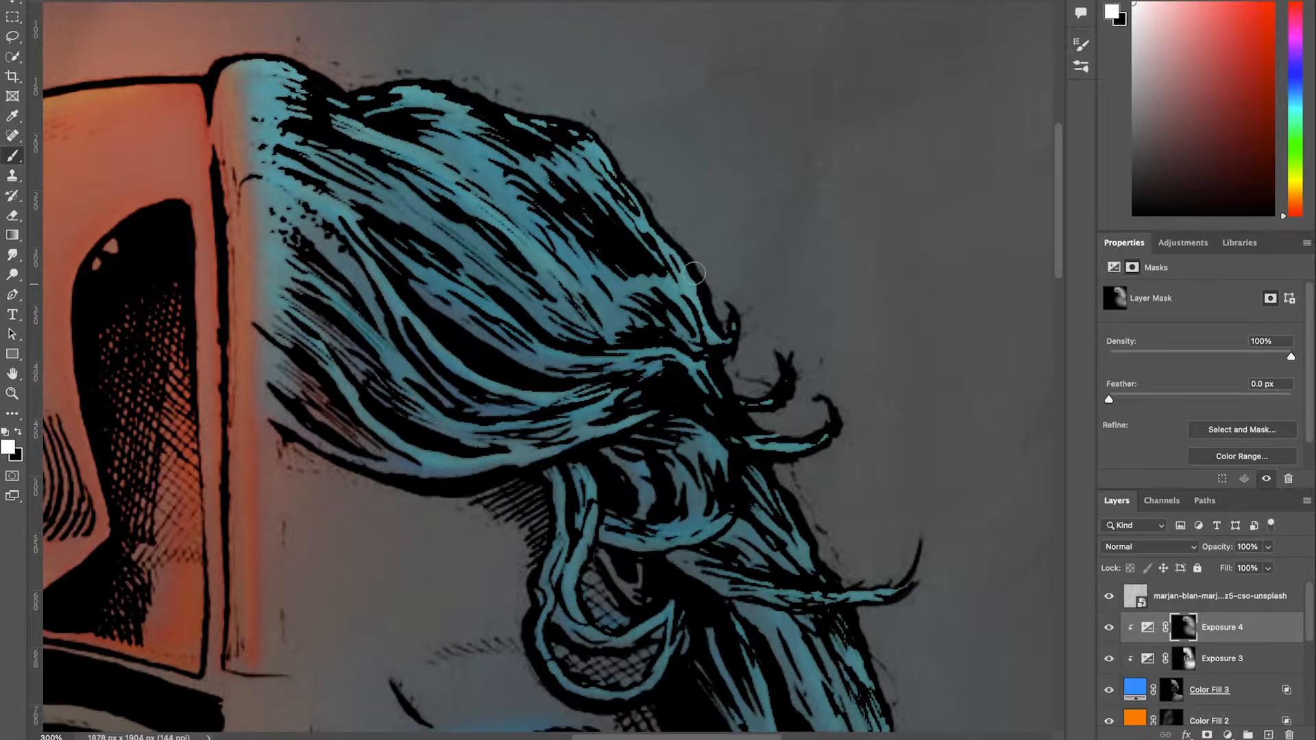
scroll(559, 525, down, 8)
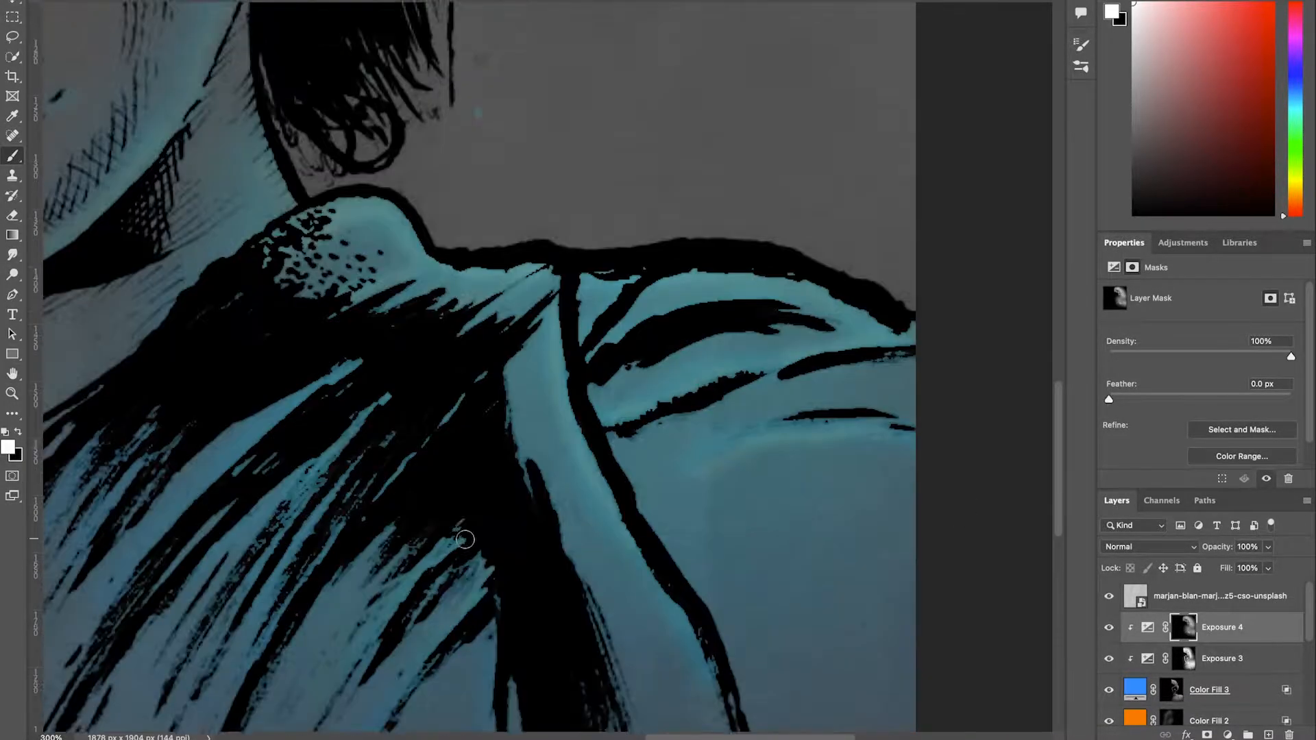
scroll(631, 287, left, 5)
- Touch up the Color Fill 2 mask near the armored shoulder and the Linear Dodge (Add) Color Fill 3 copy mask around the hair
key(super+0)
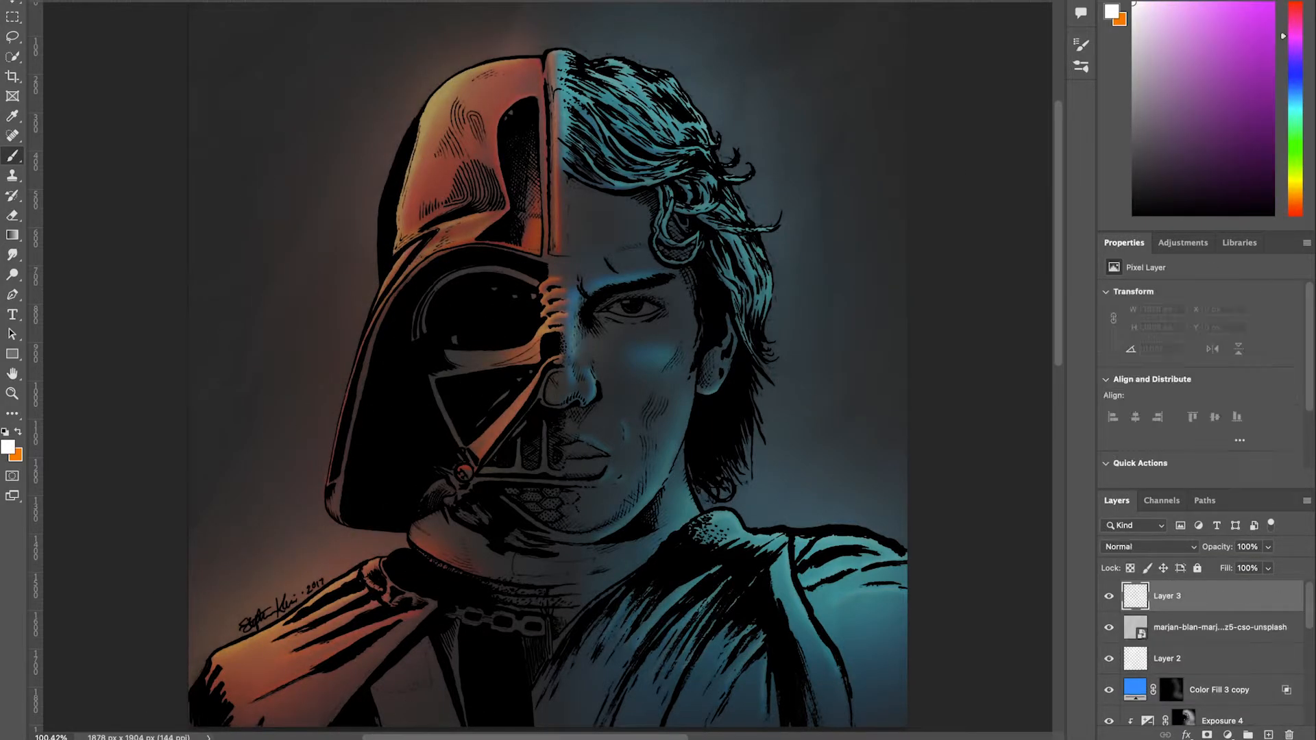
key(super+minus)
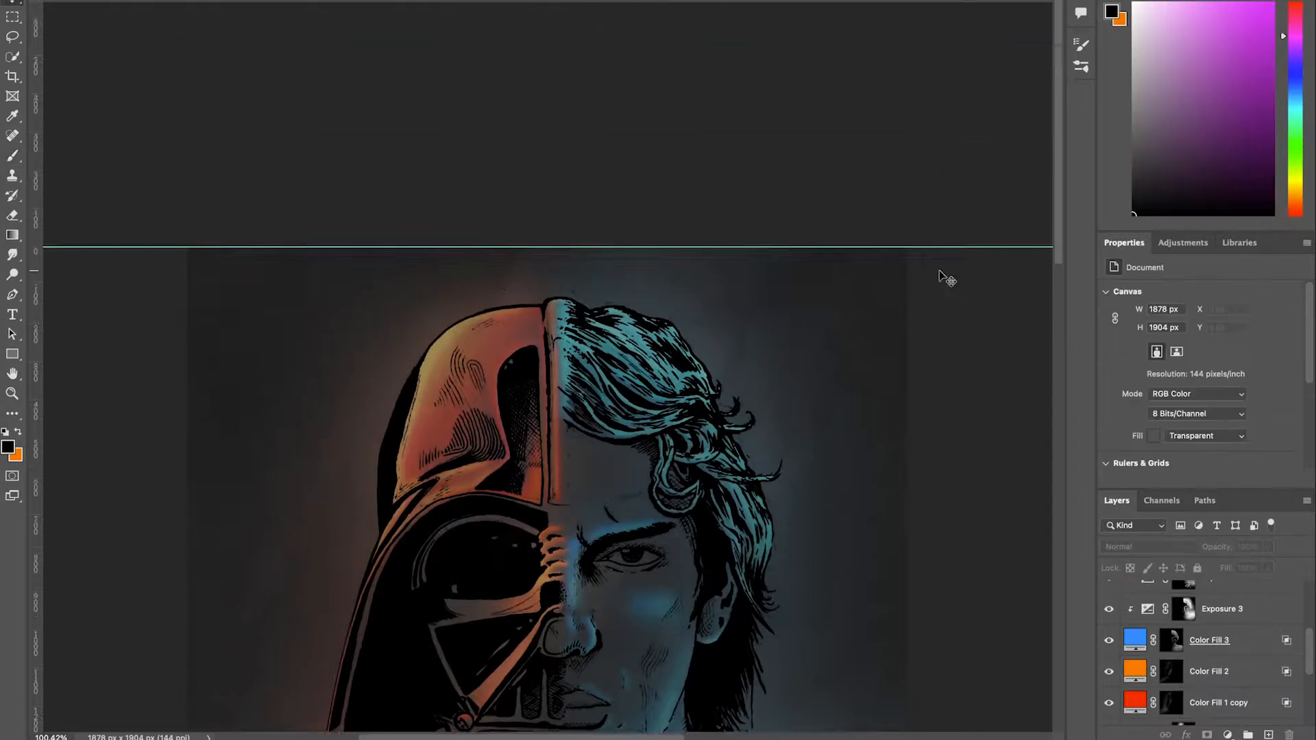
scroll(910, 455, down, 5)
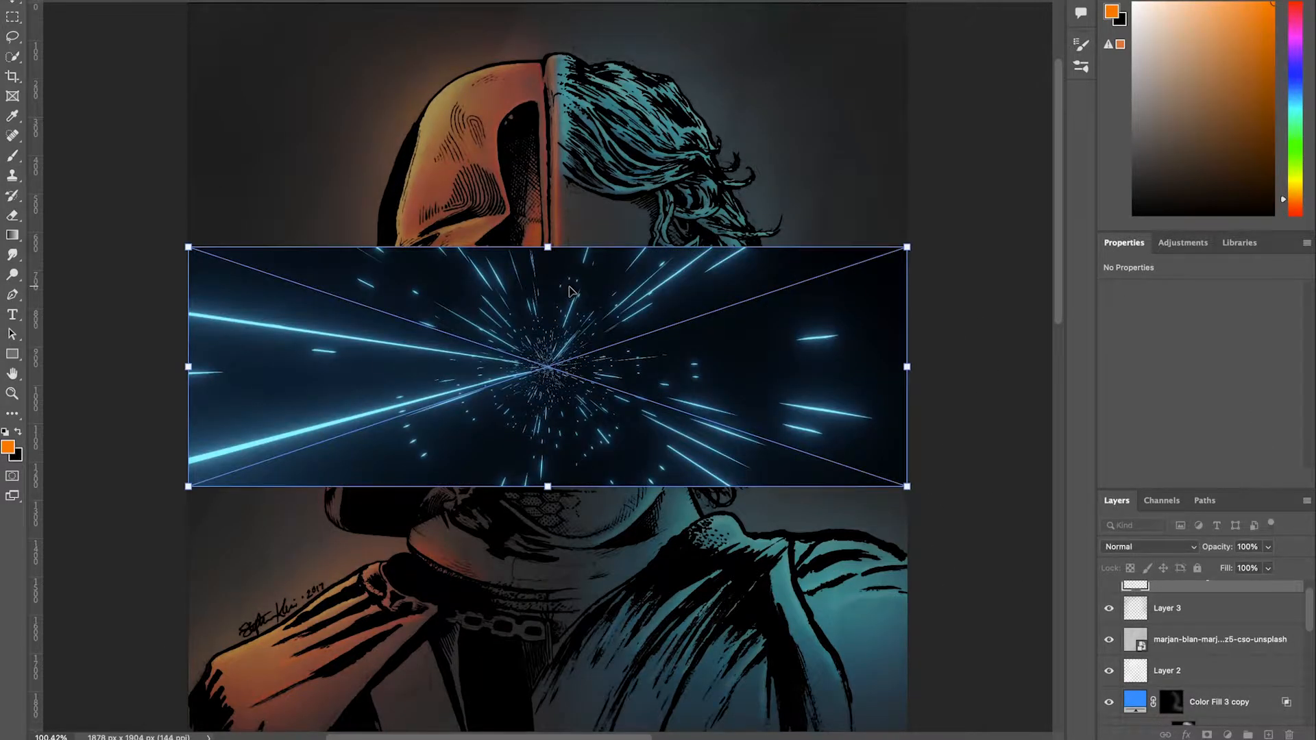
- Rotate the placed blue light-speed star image to vertical and enlarge it to cover the full canvas
key(ctrl+minus)
drag(836, 370, 547, 617)
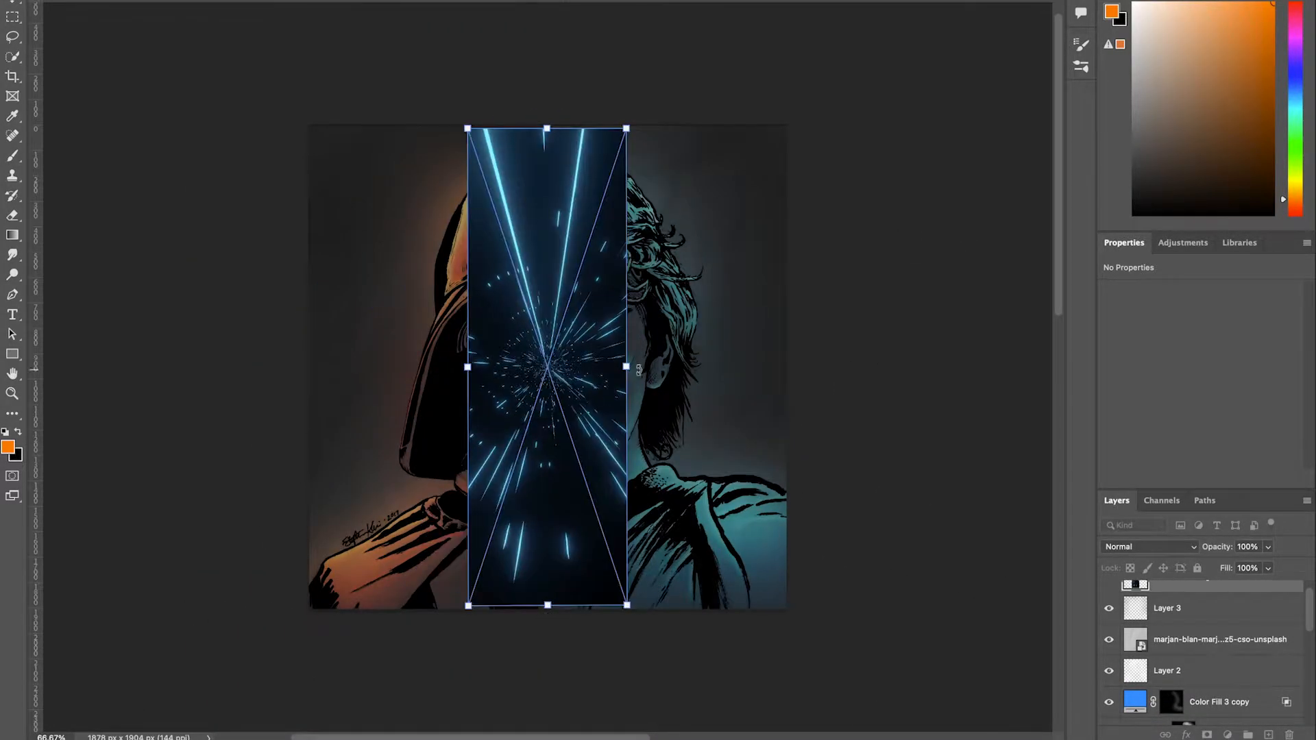
drag(625, 367, 787, 366)
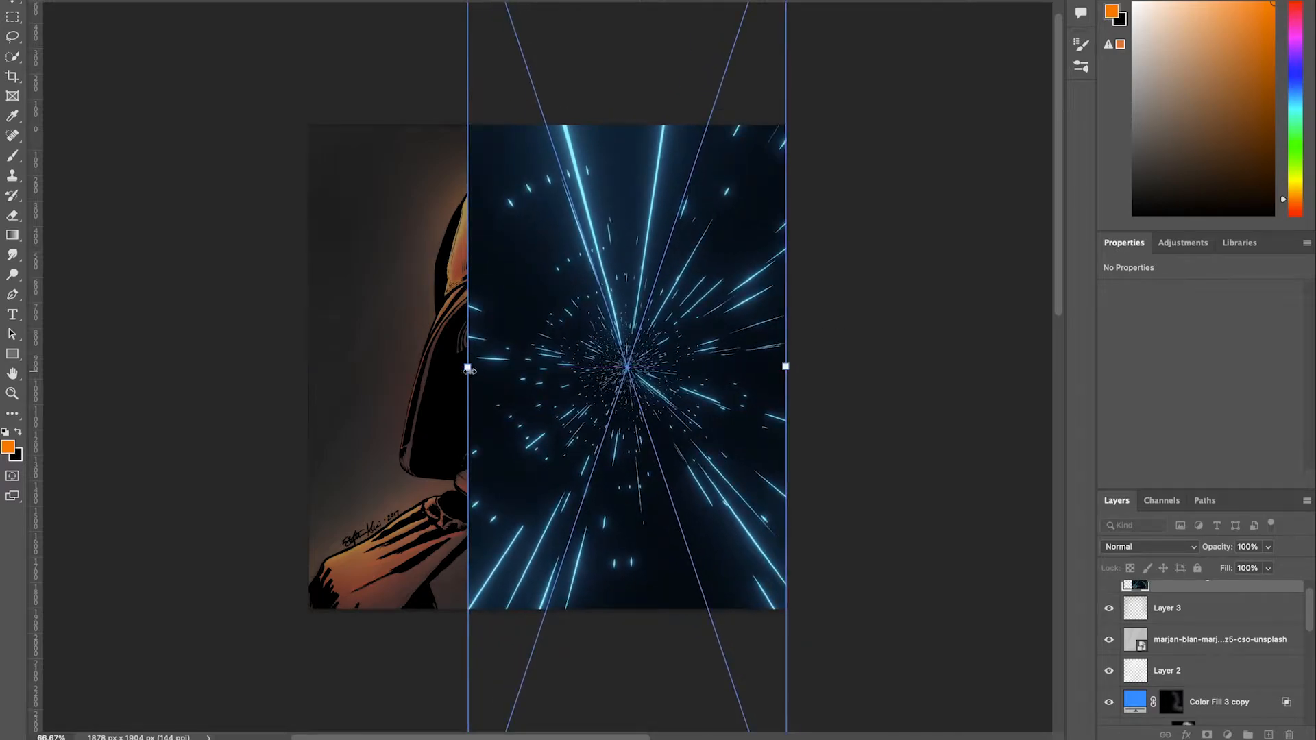
drag(469, 370, 308, 398)
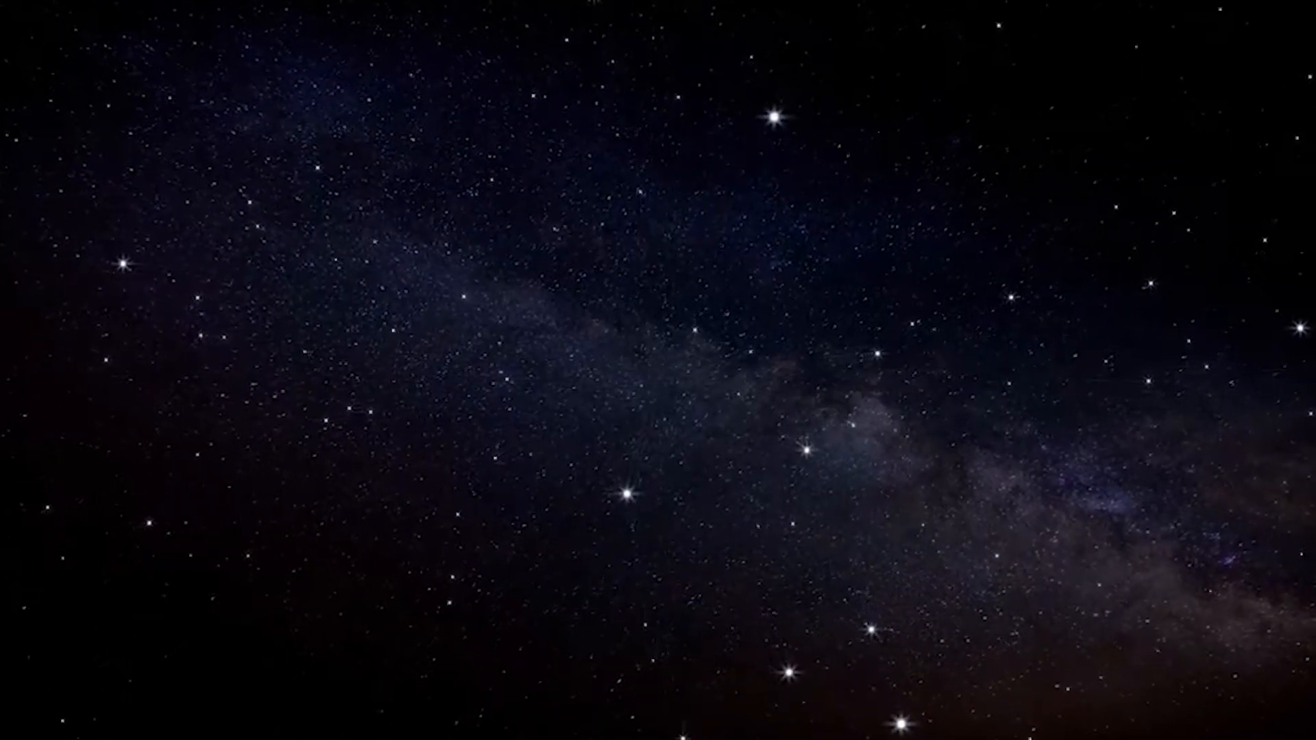